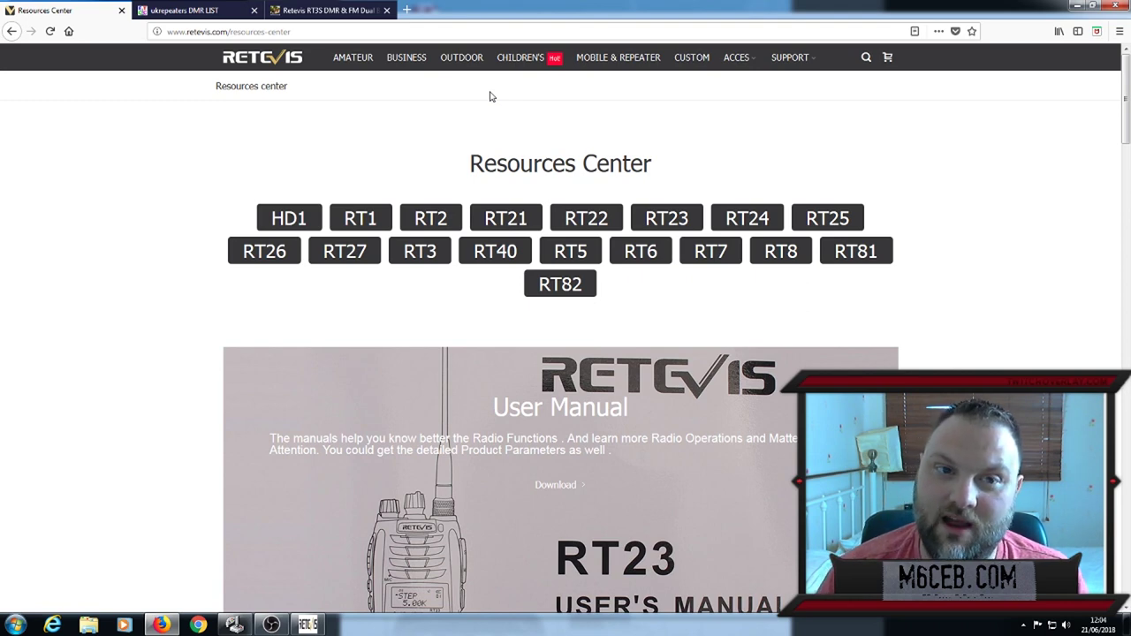
# Look through the Retevis RT3S review page down to the GPS factory firmware download link
pyautogui.click(327, 10)
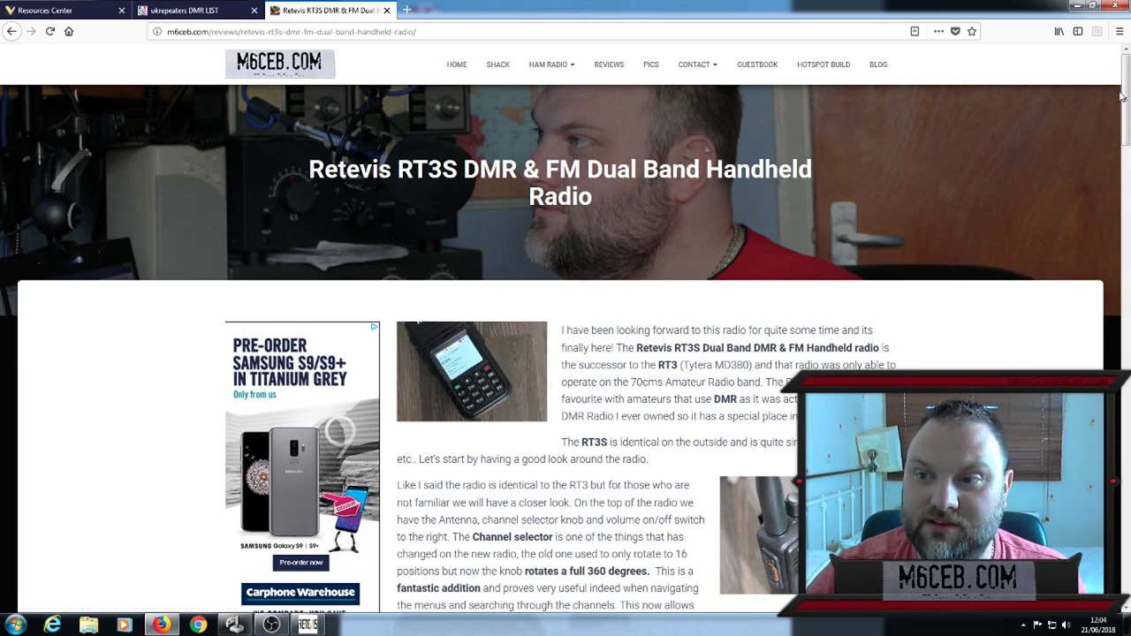
pyautogui.moveTo(1122, 97); pyautogui.dragTo(1125, 347)
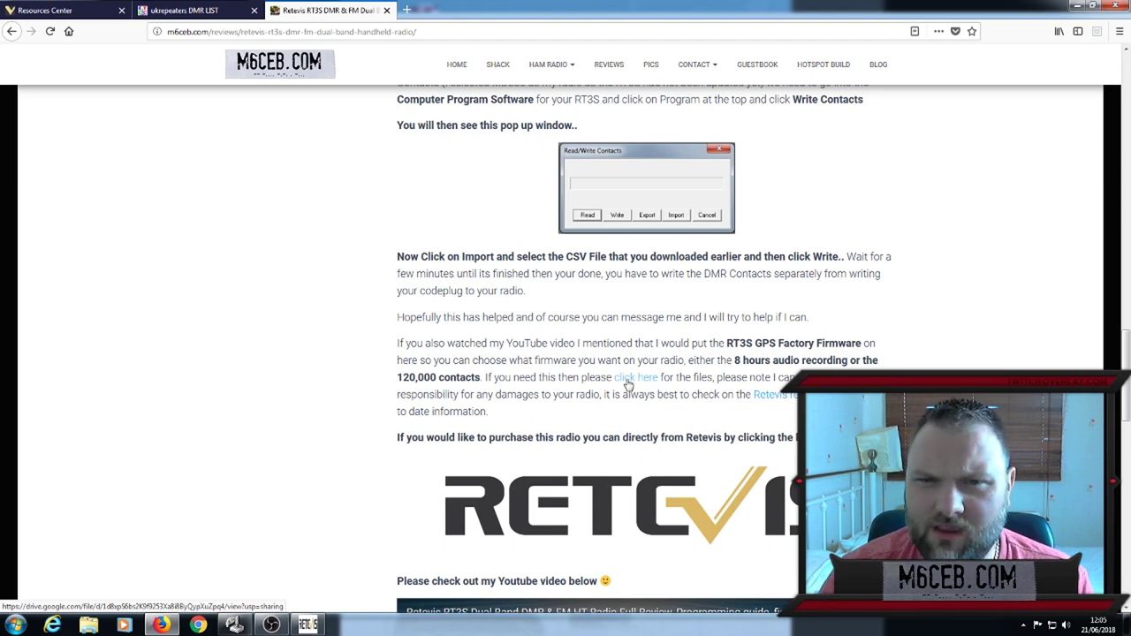
# Download the RT3S programming software, RT3S_V1.05.zip, from the Retevis Resources Center and save the file
pyautogui.click(71, 11)
pyautogui.scroll(-3, 866, 362)
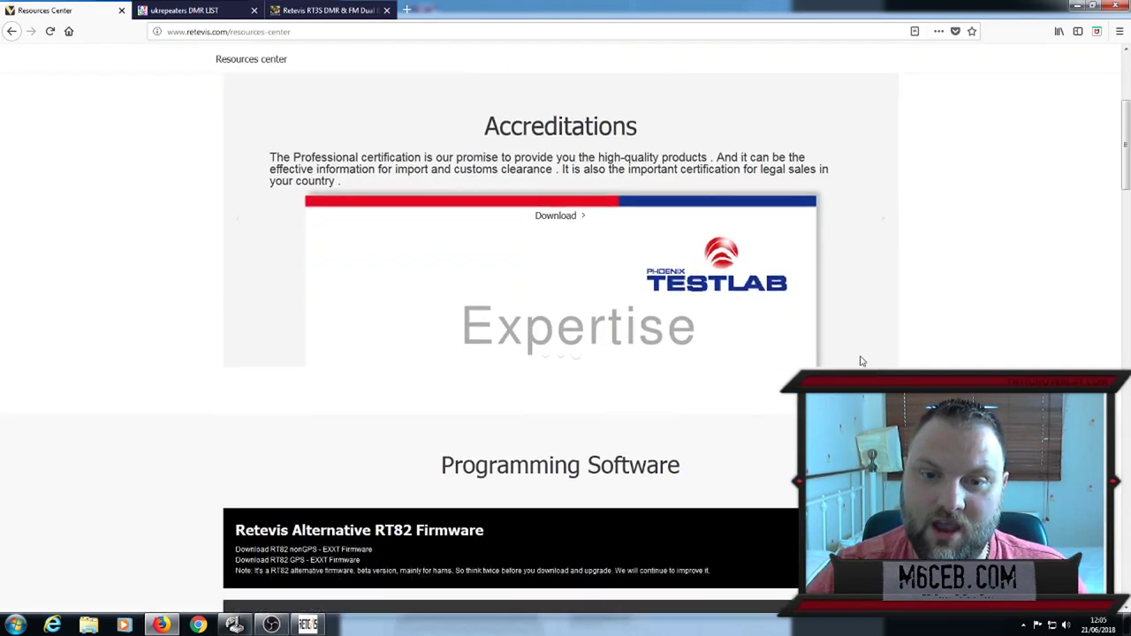
pyautogui.scroll(-8, 753, 261)
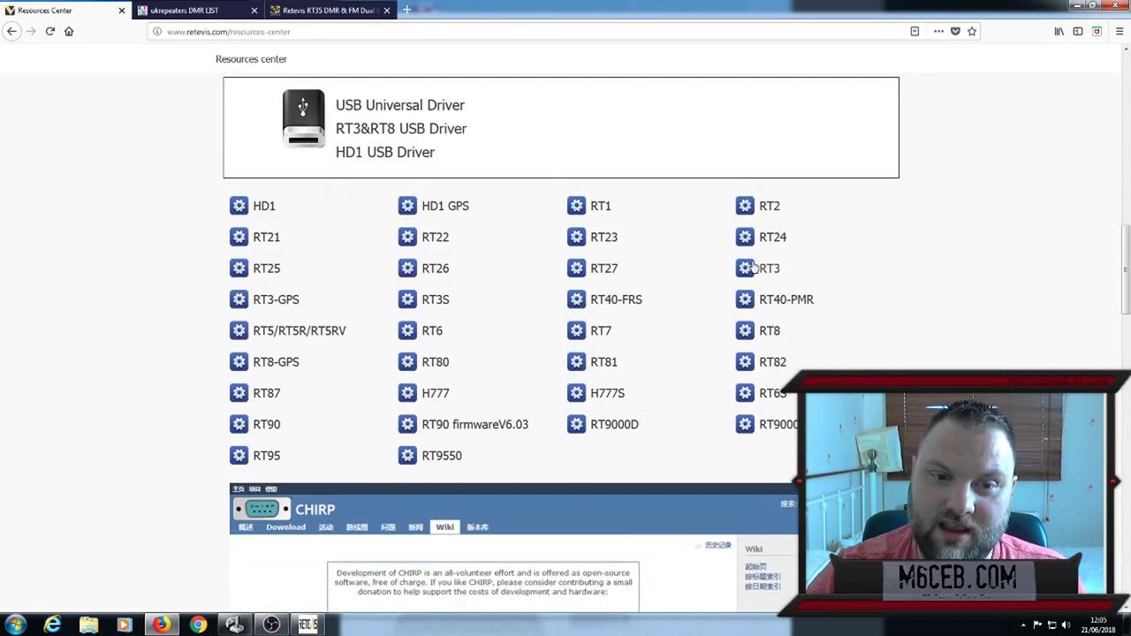
pyautogui.scroll(1, 323, 375)
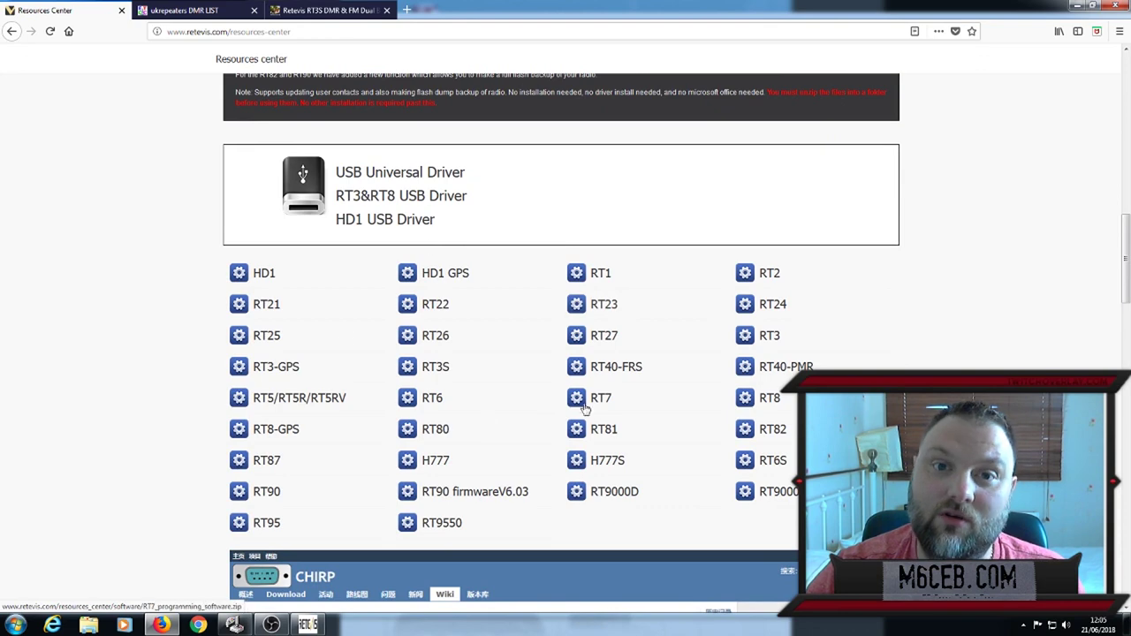
pyautogui.click(439, 373)
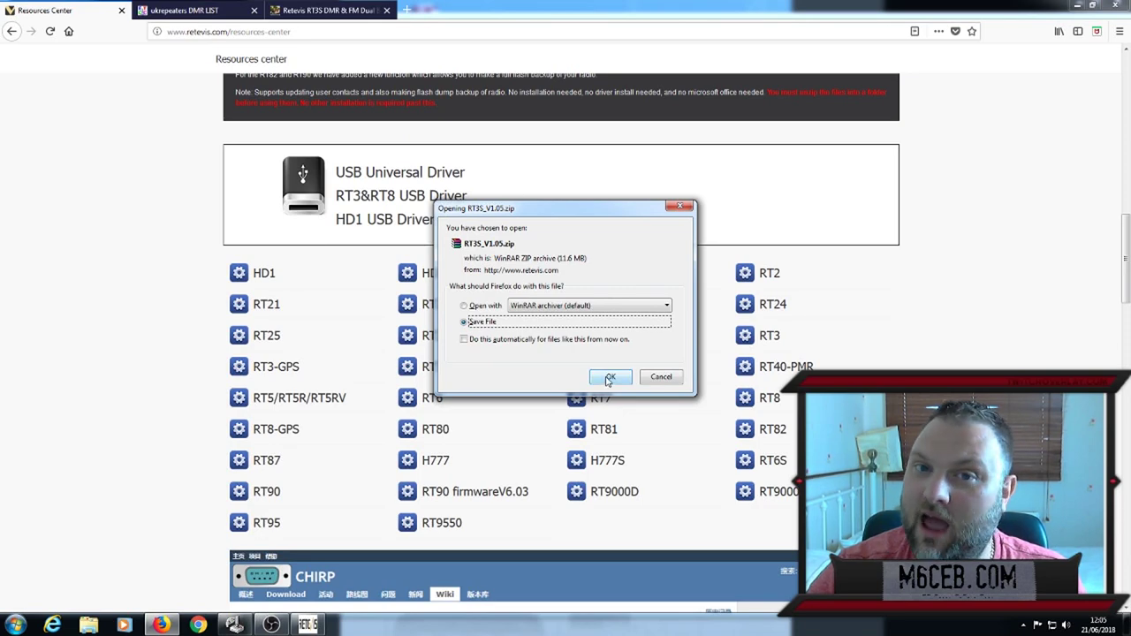
pyautogui.click(609, 377)
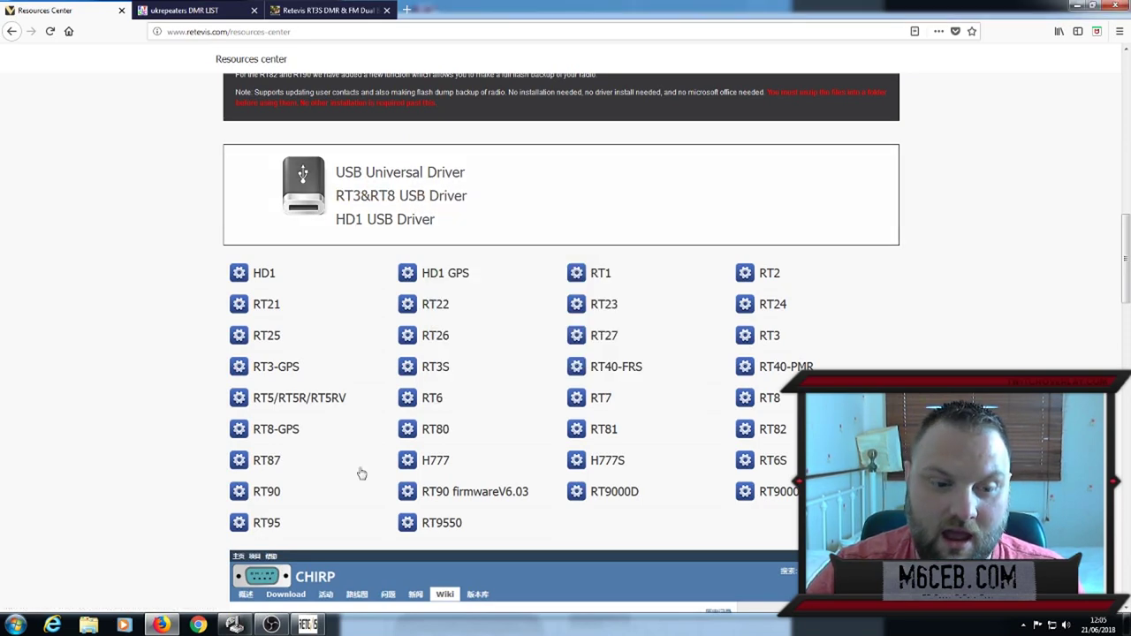
# Switch to the CPS RT3S programming software and close the General Setting, Basic Information and Digit Emergency System windows
pyautogui.click(305, 626)
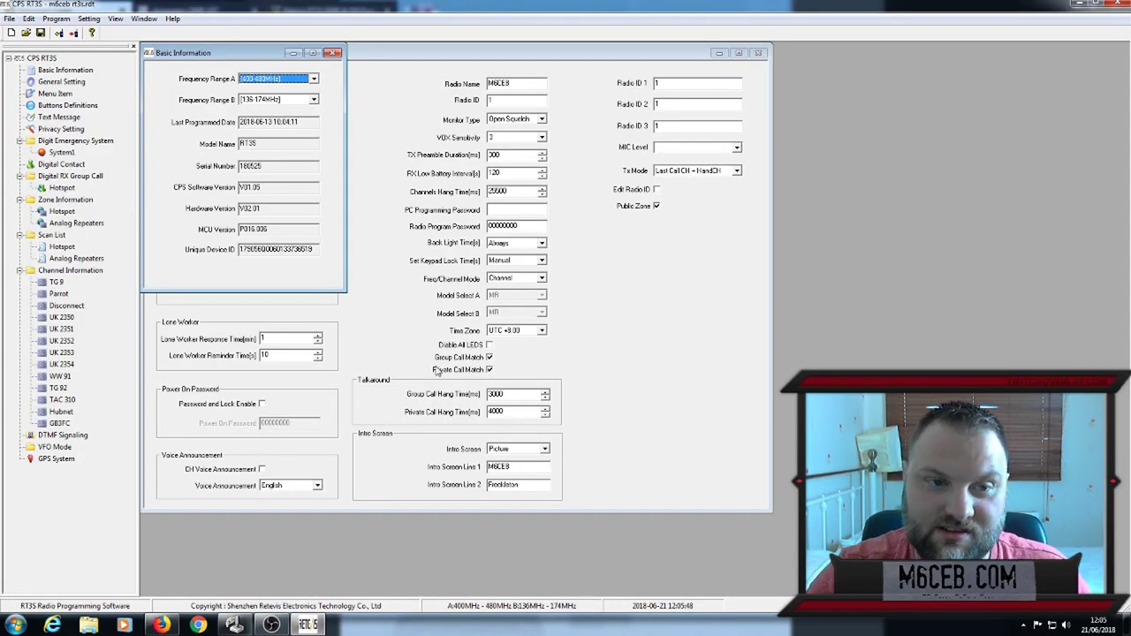
pyautogui.click(757, 53)
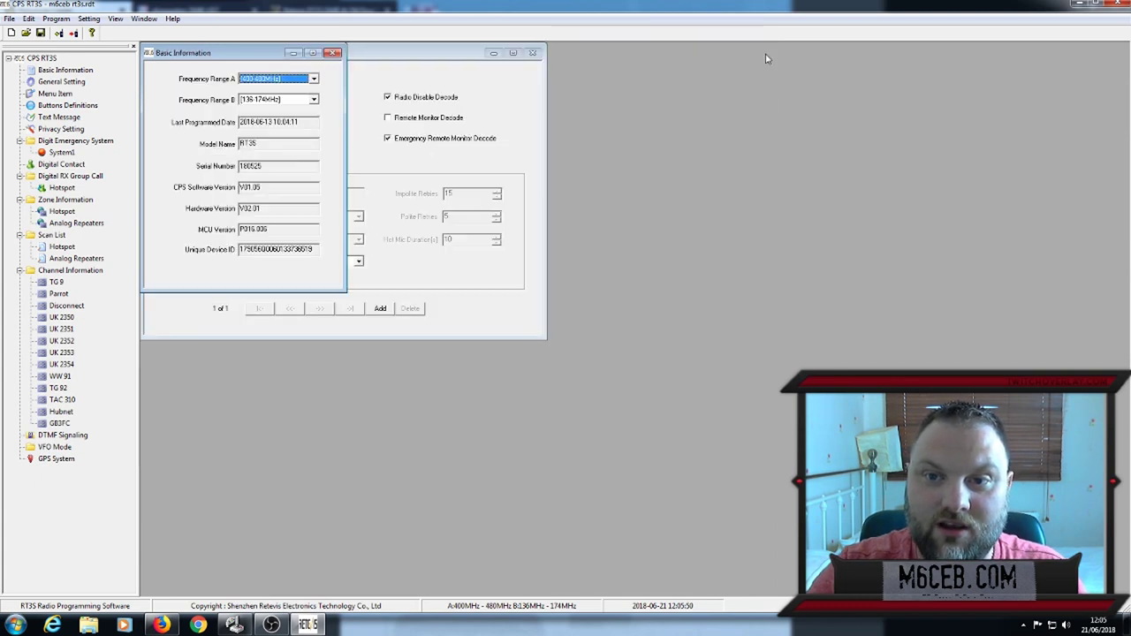
pyautogui.click(332, 53)
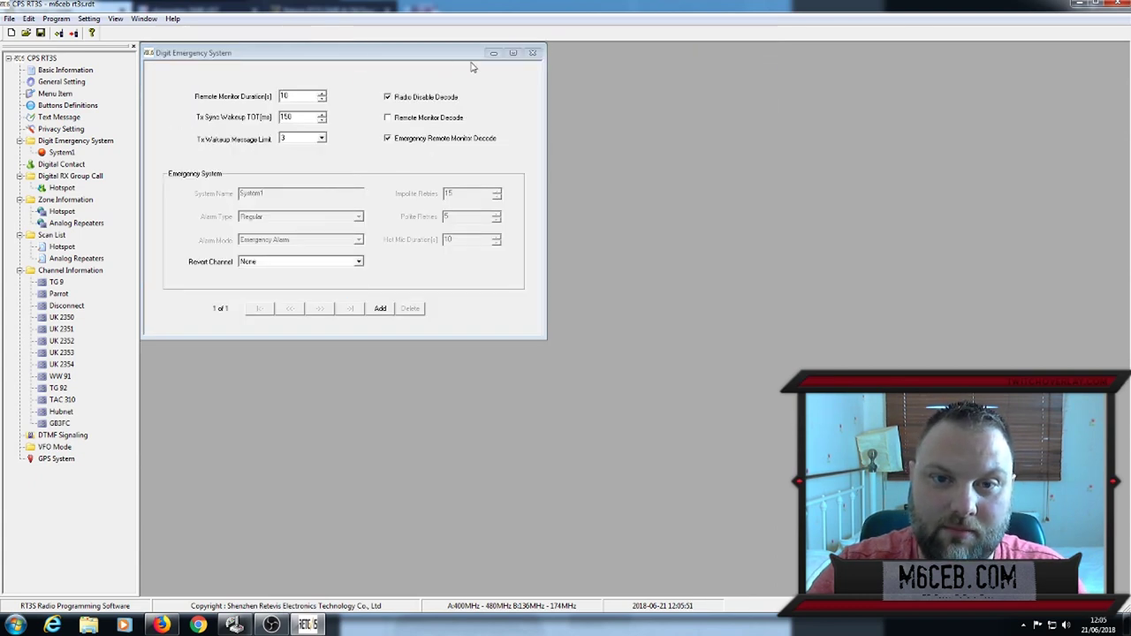
pyautogui.click(531, 53)
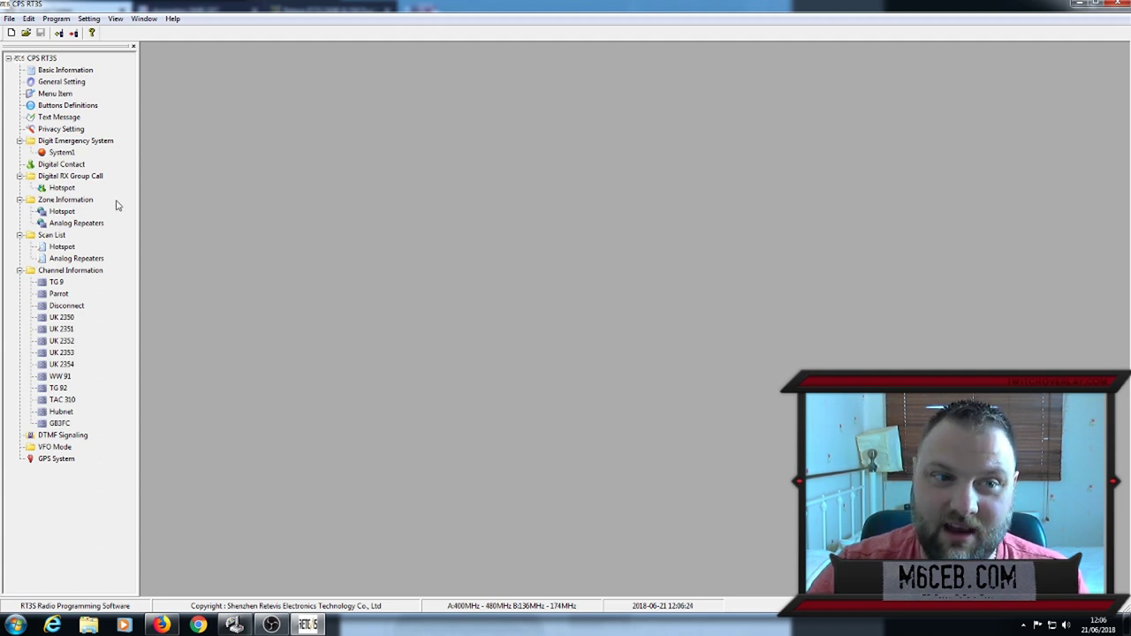
# Review the Basic Information, and the radio ID and intro screen options in General Setting
pyautogui.doubleClick(69, 70)
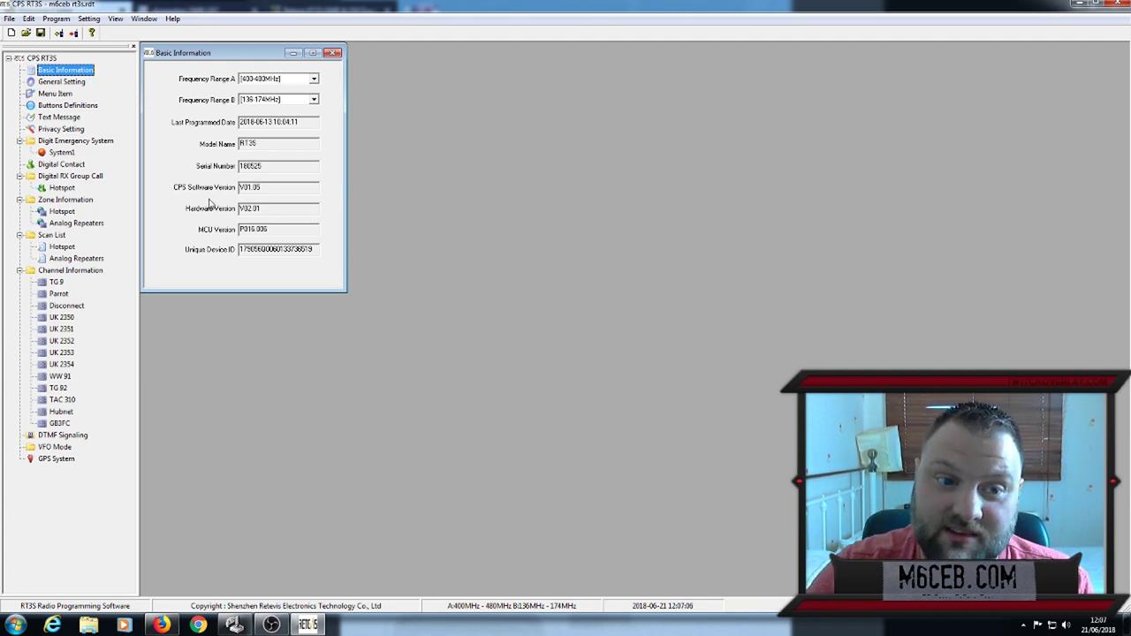
pyautogui.click(53, 82)
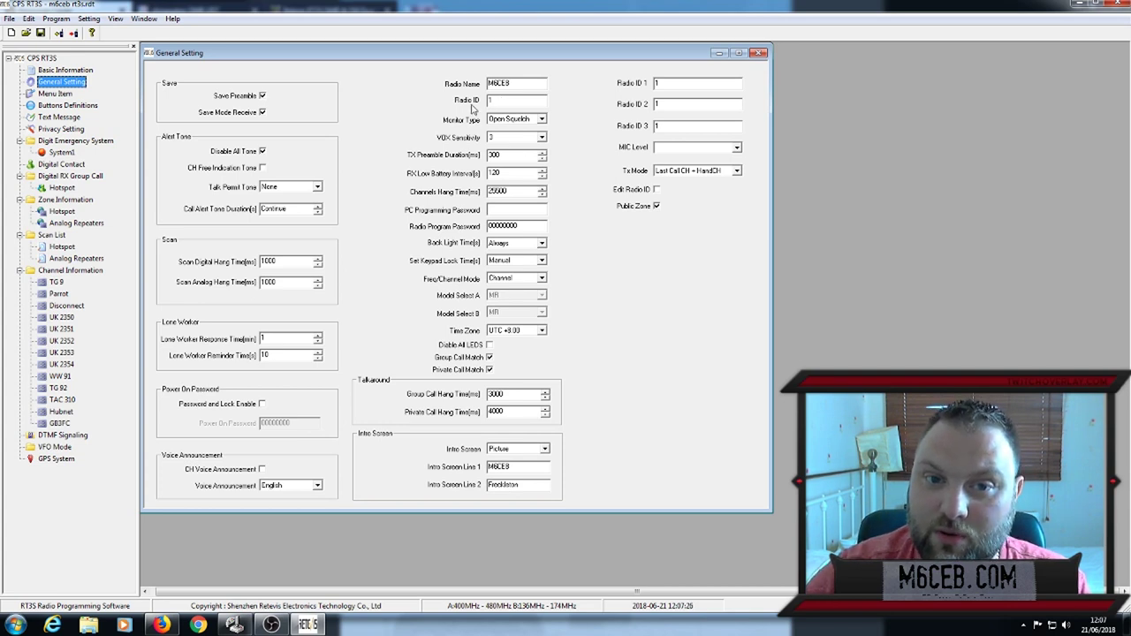
pyautogui.doubleClick(492, 100)
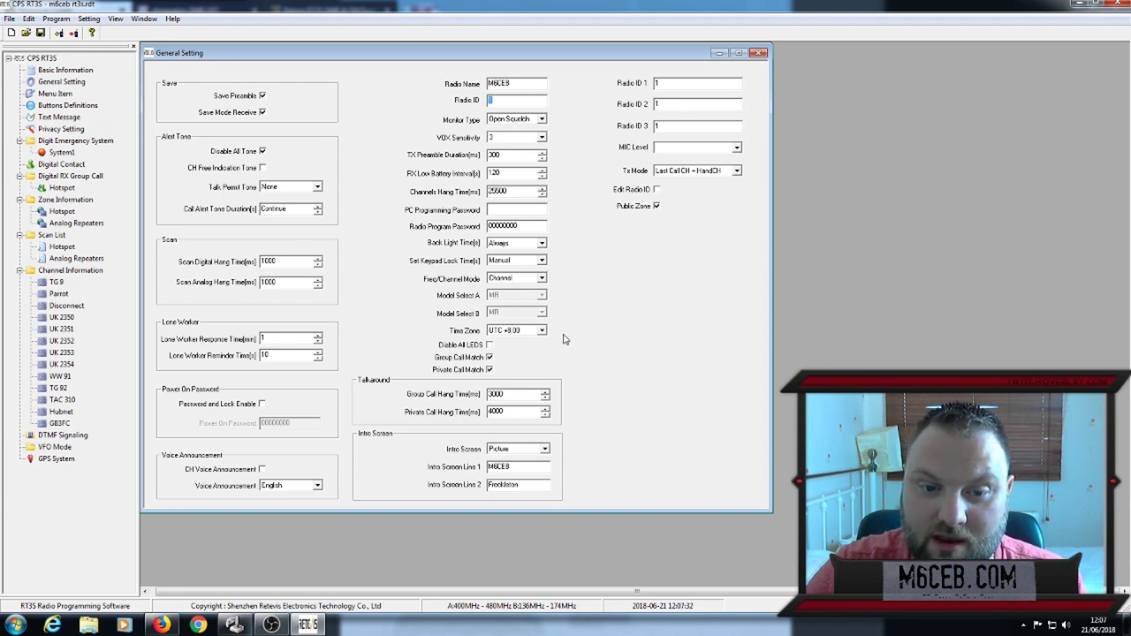
pyautogui.click(533, 451)
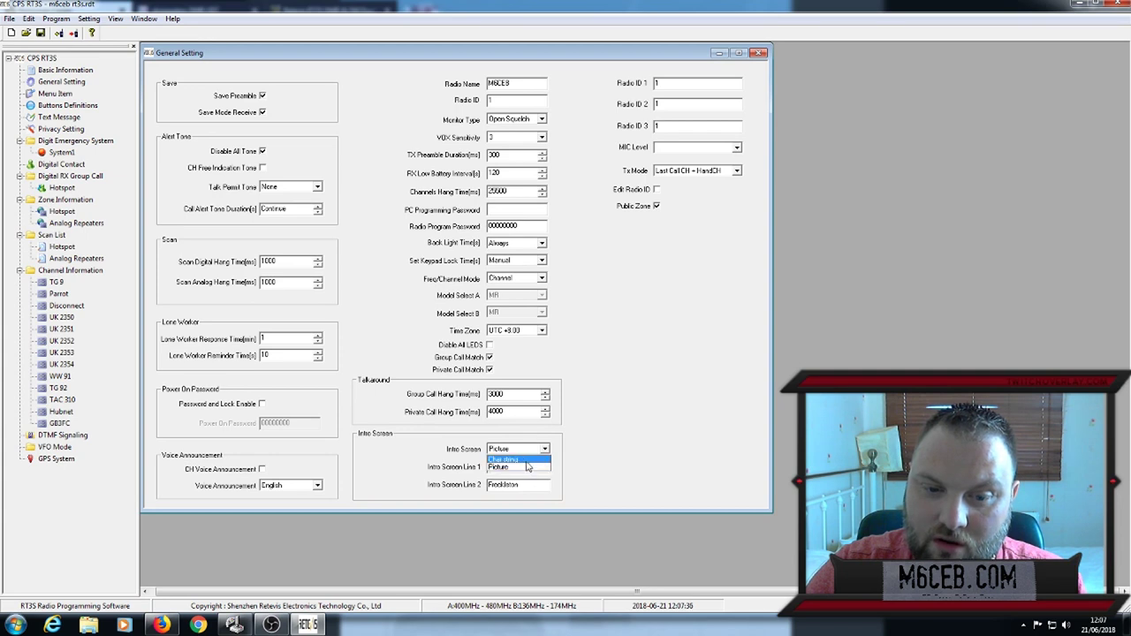
pyautogui.click(533, 450)
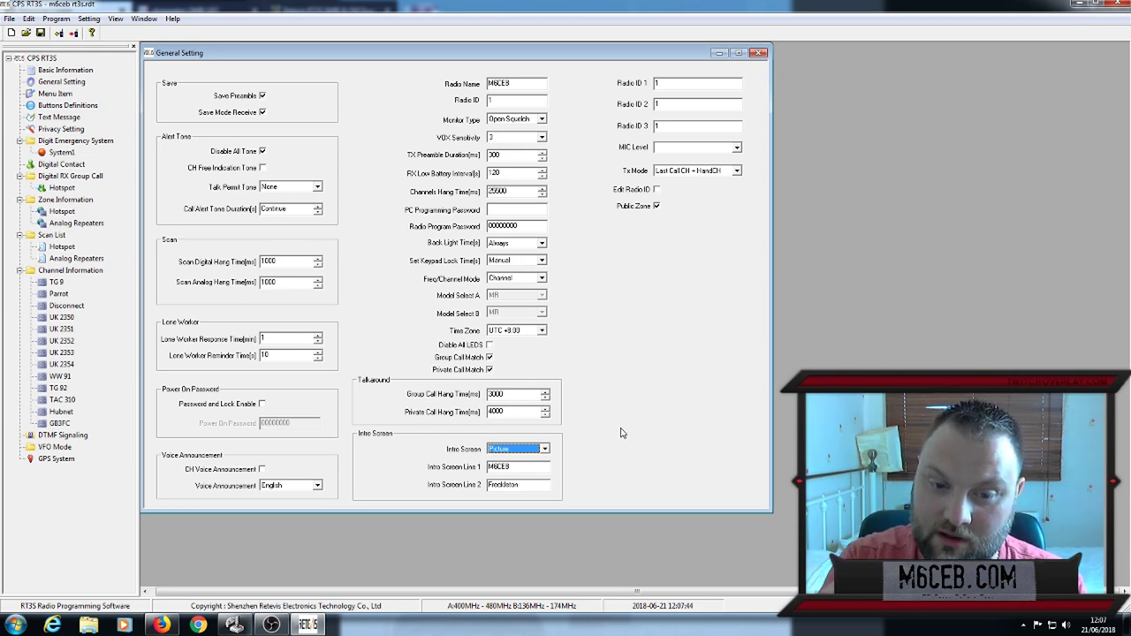
pyautogui.click(525, 468)
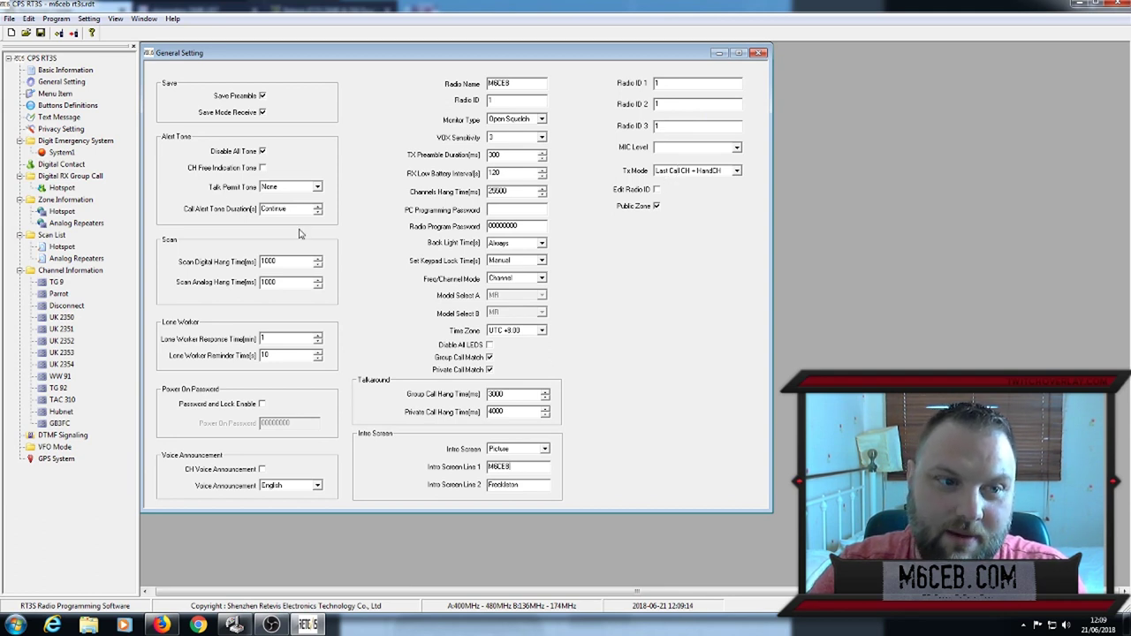
pyautogui.click(65, 83)
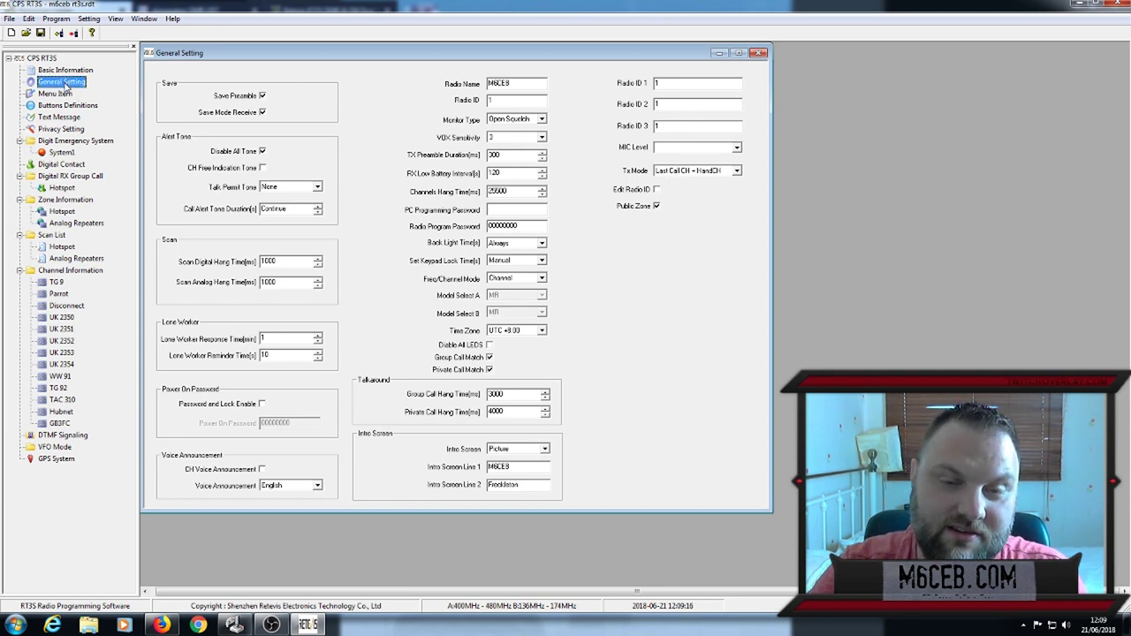
# Review the Menu Item options and the functions assignable to Side Button1's long press and Side Button2's short press
pyautogui.click(49, 94)
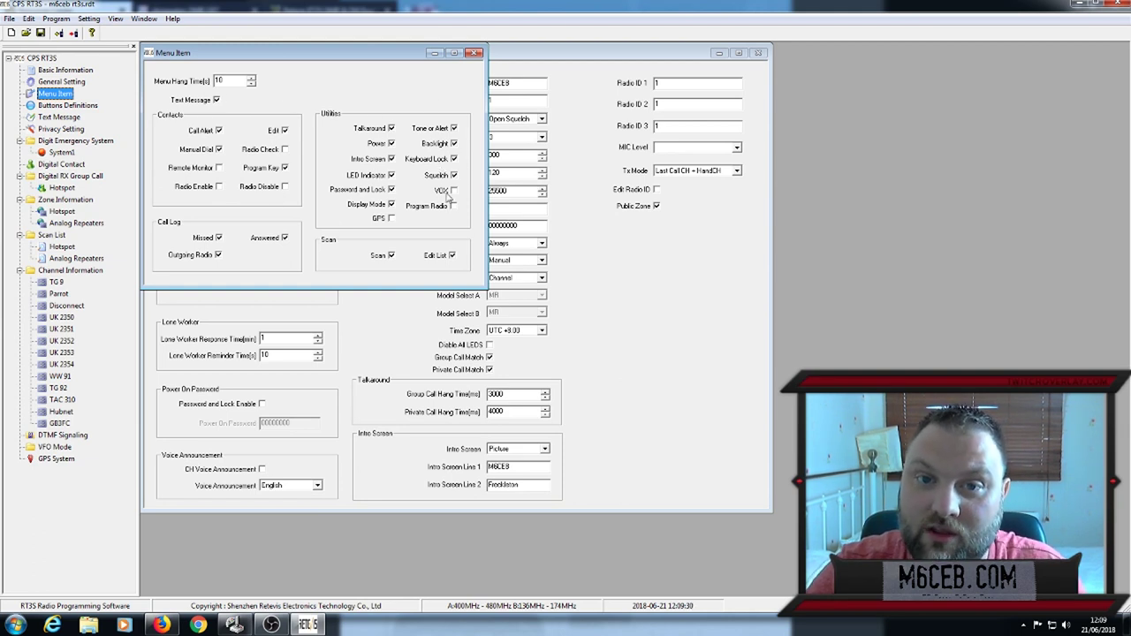
pyautogui.click(71, 105)
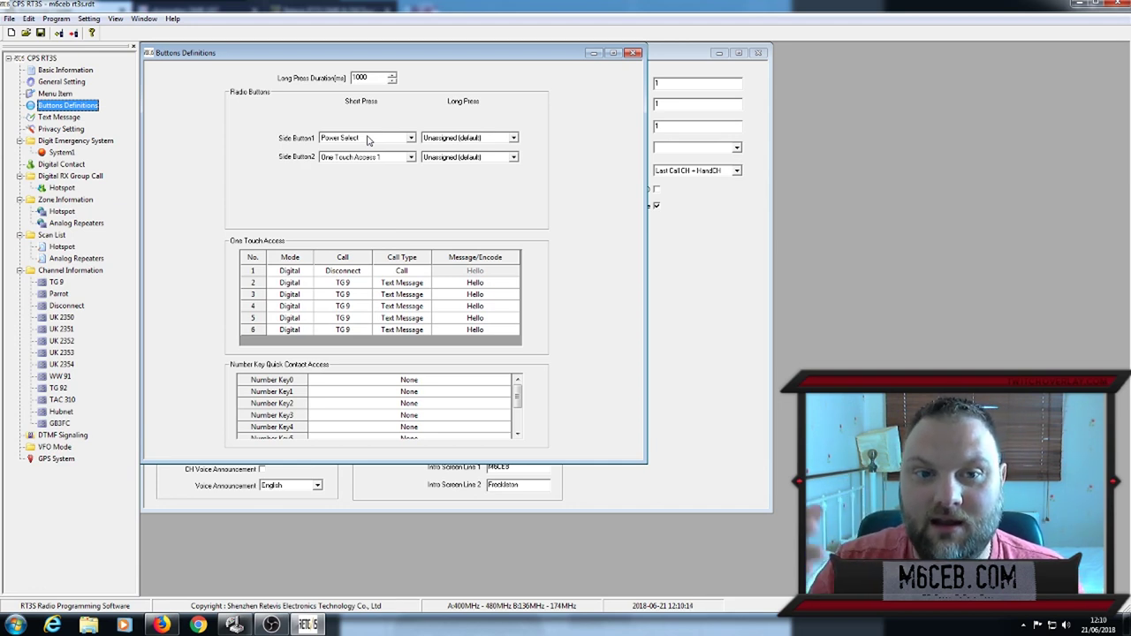
pyautogui.click(470, 137)
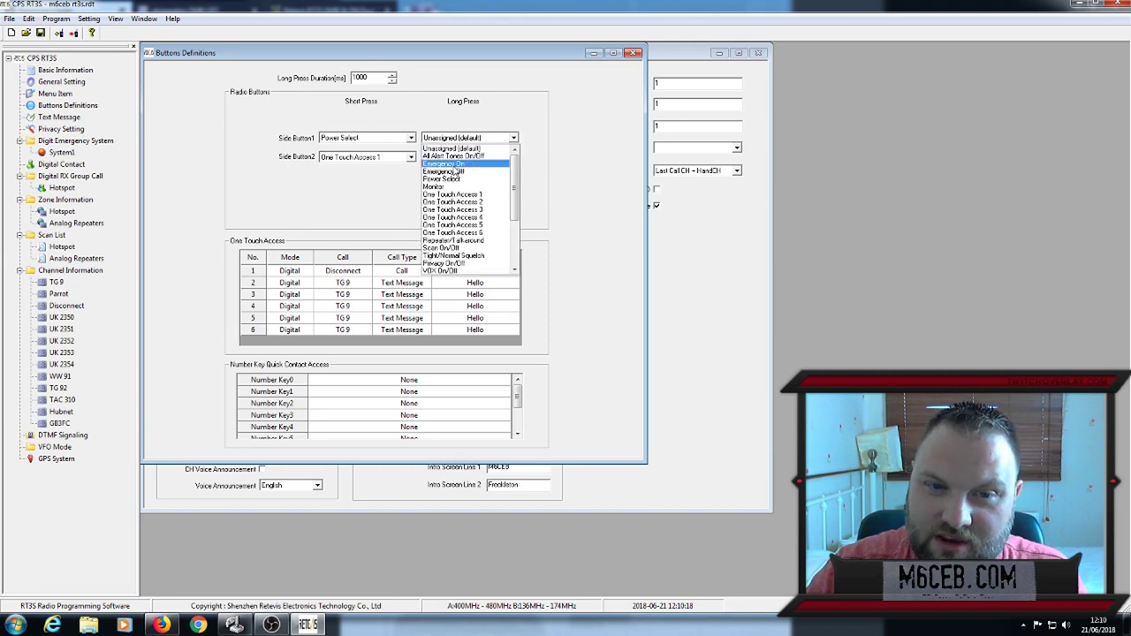
pyautogui.scroll(-4, 460, 226)
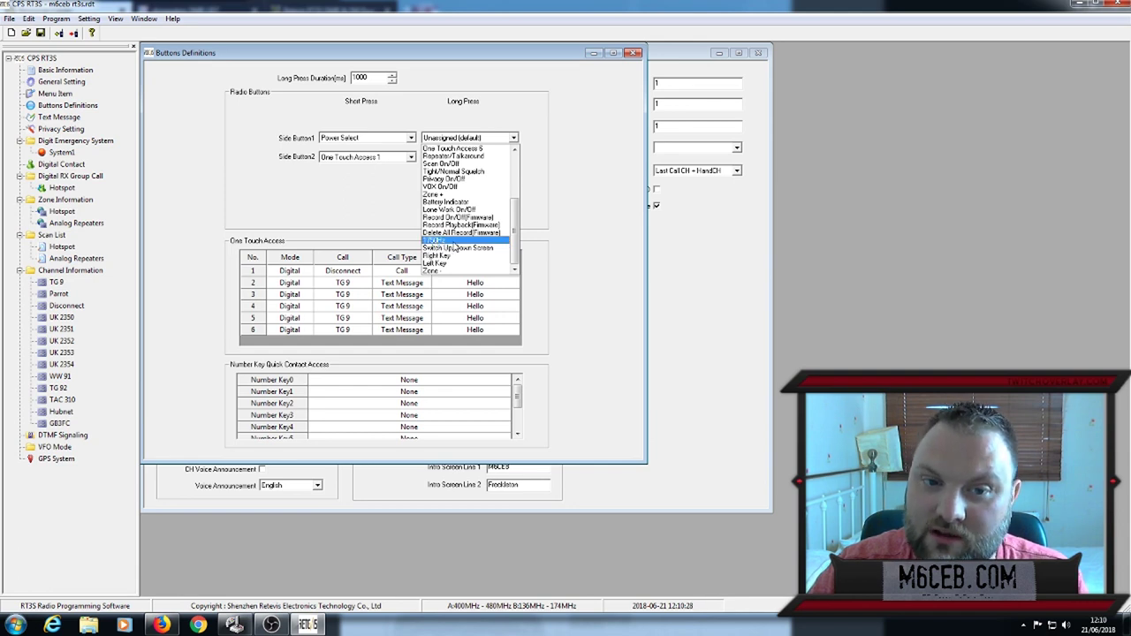
pyautogui.click(370, 181)
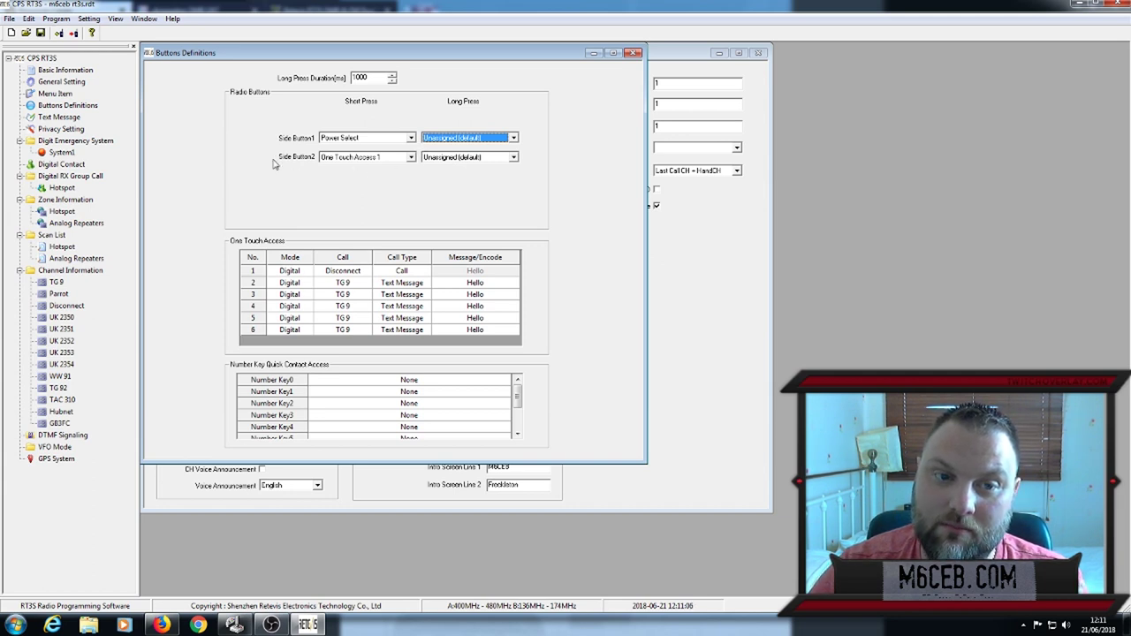
pyautogui.click(343, 157)
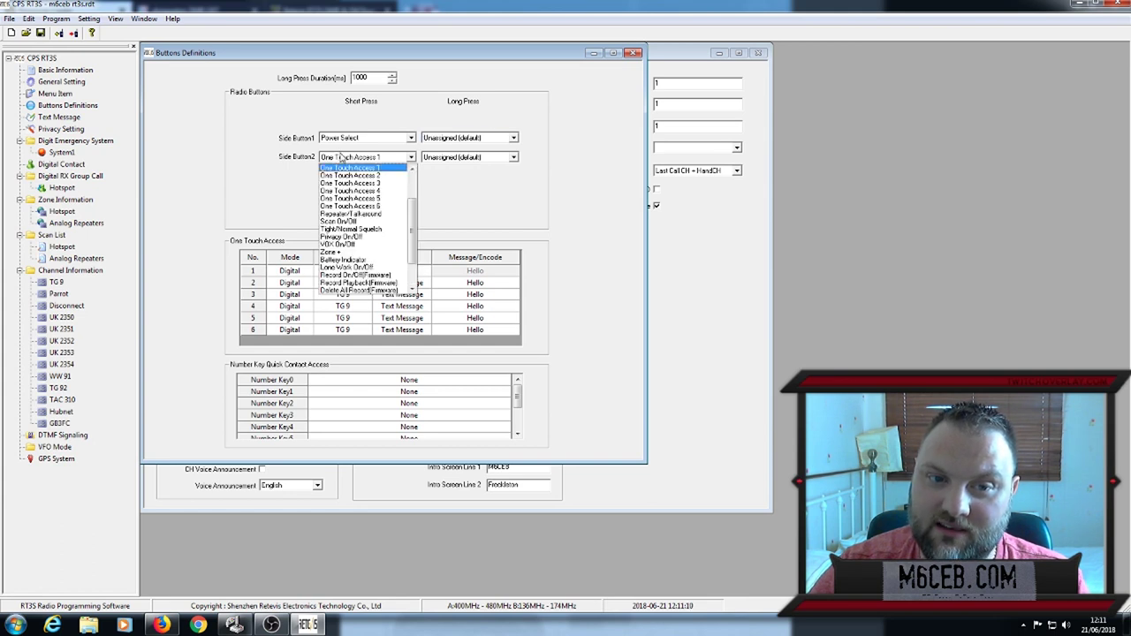
pyautogui.click(342, 158)
# Check the mode, call and call type choices of the first One Touch Access entry
pyautogui.click(283, 271)
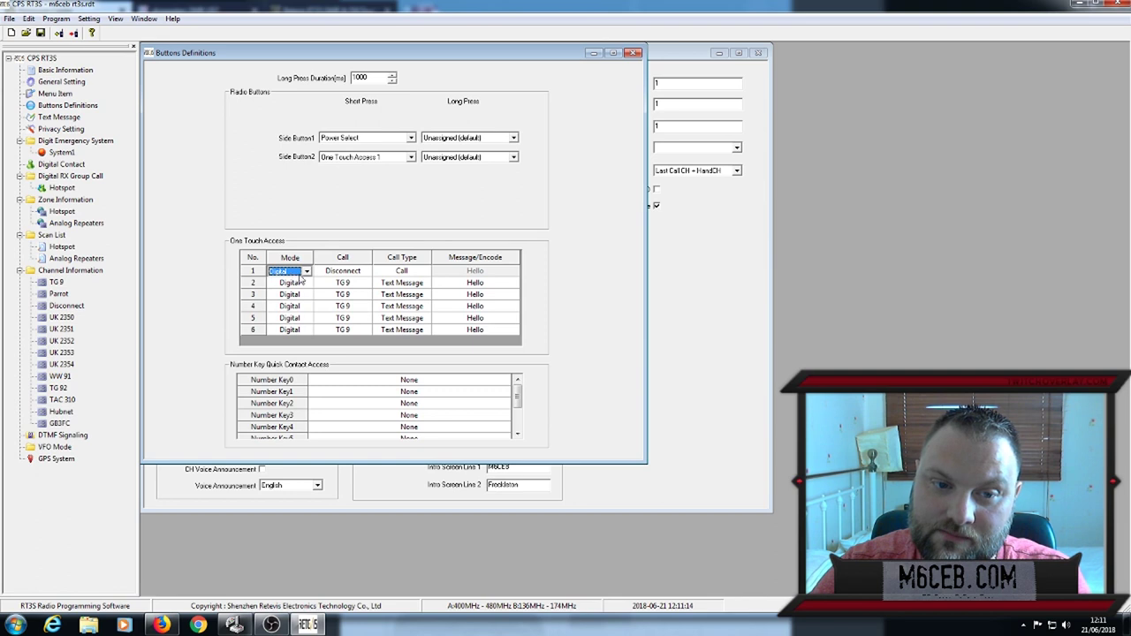
pyautogui.click(358, 273)
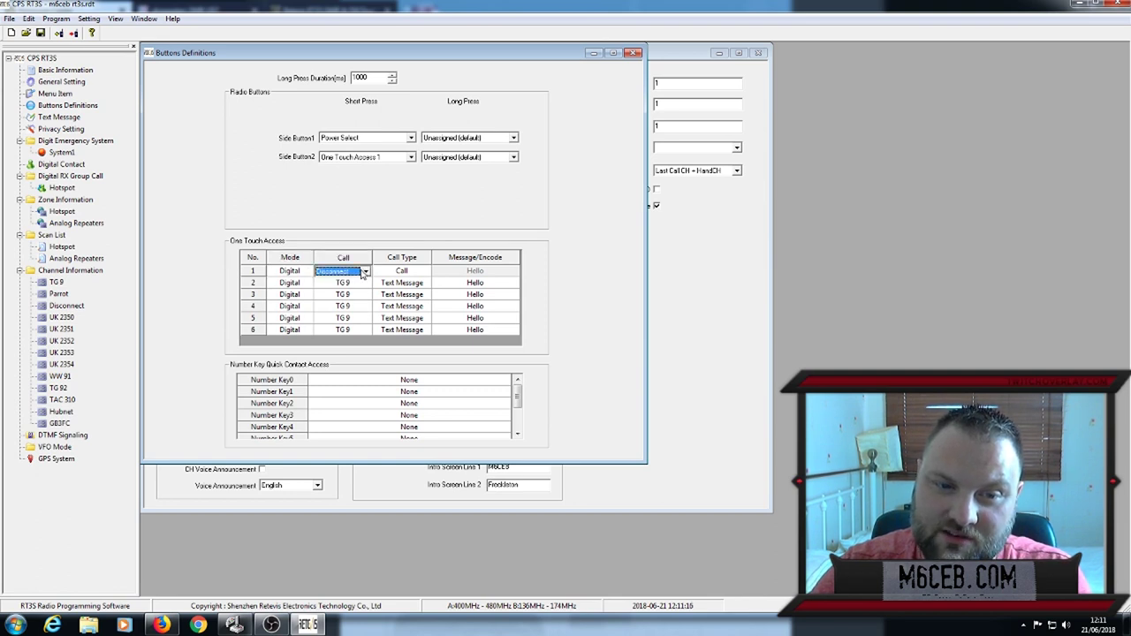
pyautogui.click(364, 272)
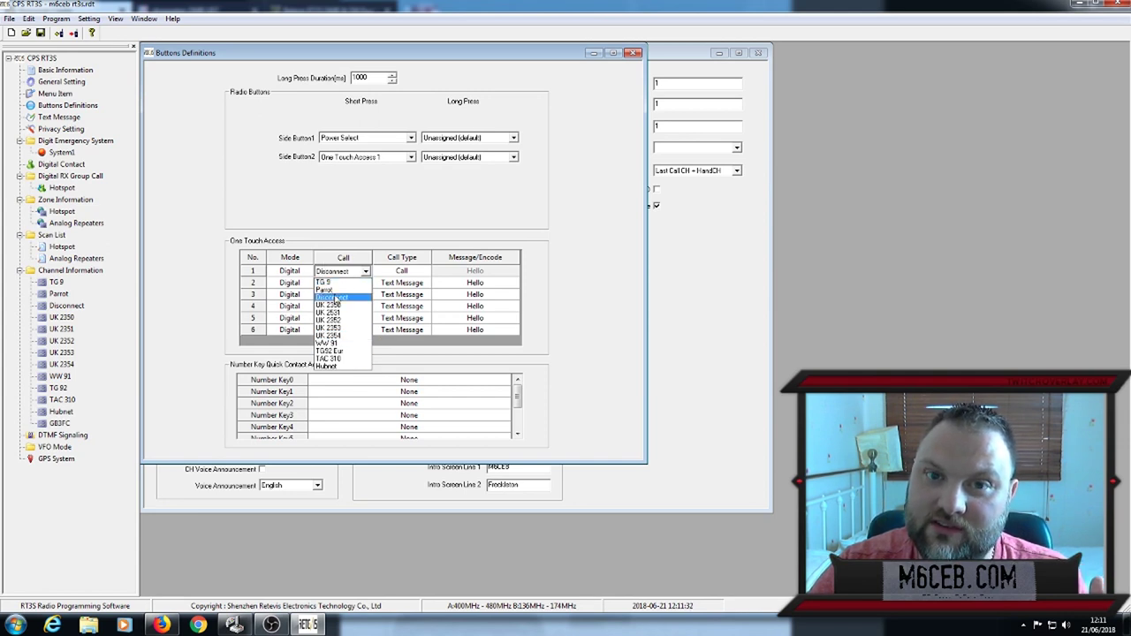
pyautogui.click(410, 274)
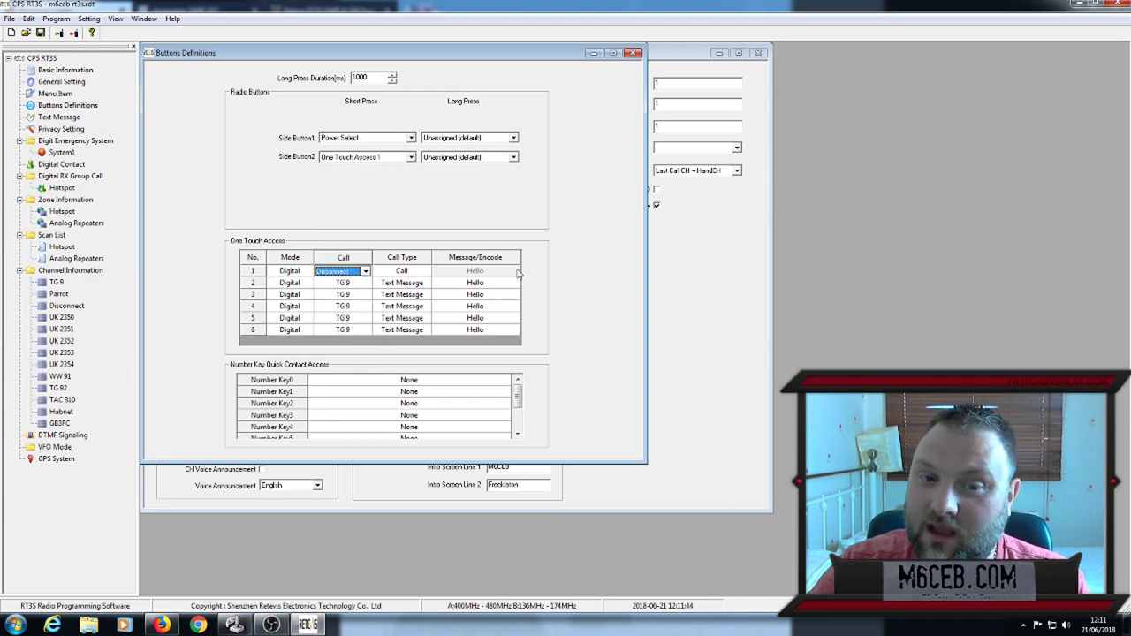
pyautogui.click(402, 271)
pyautogui.click(397, 279)
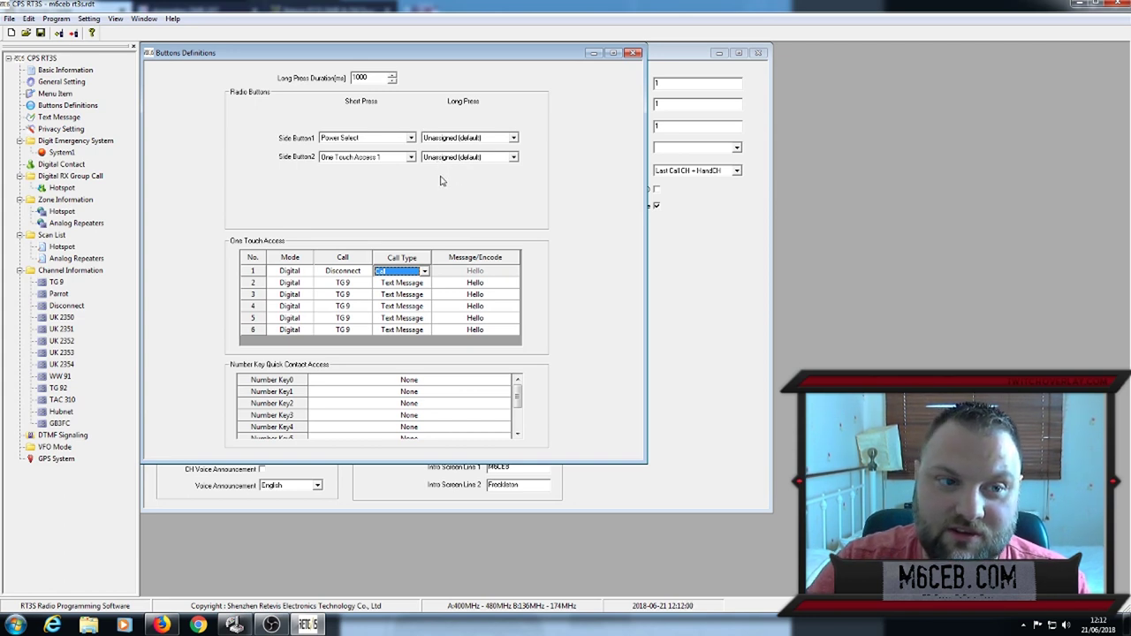
# Look through the Text Message, Privacy Setting and Digit Emergency System settings
pyautogui.click(63, 118)
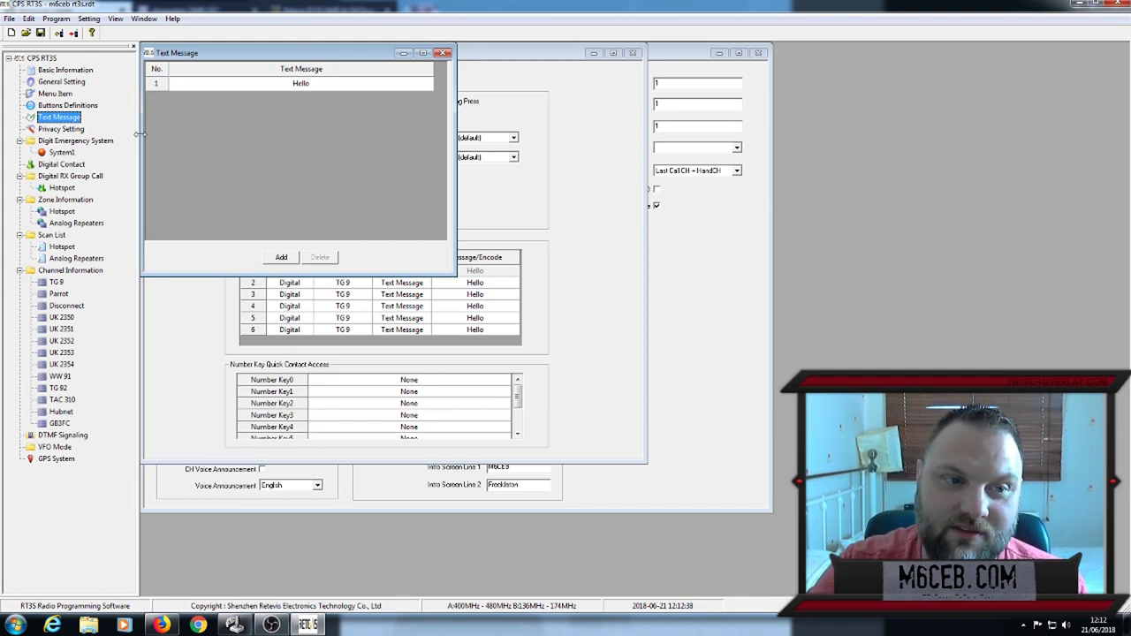
pyautogui.click(59, 130)
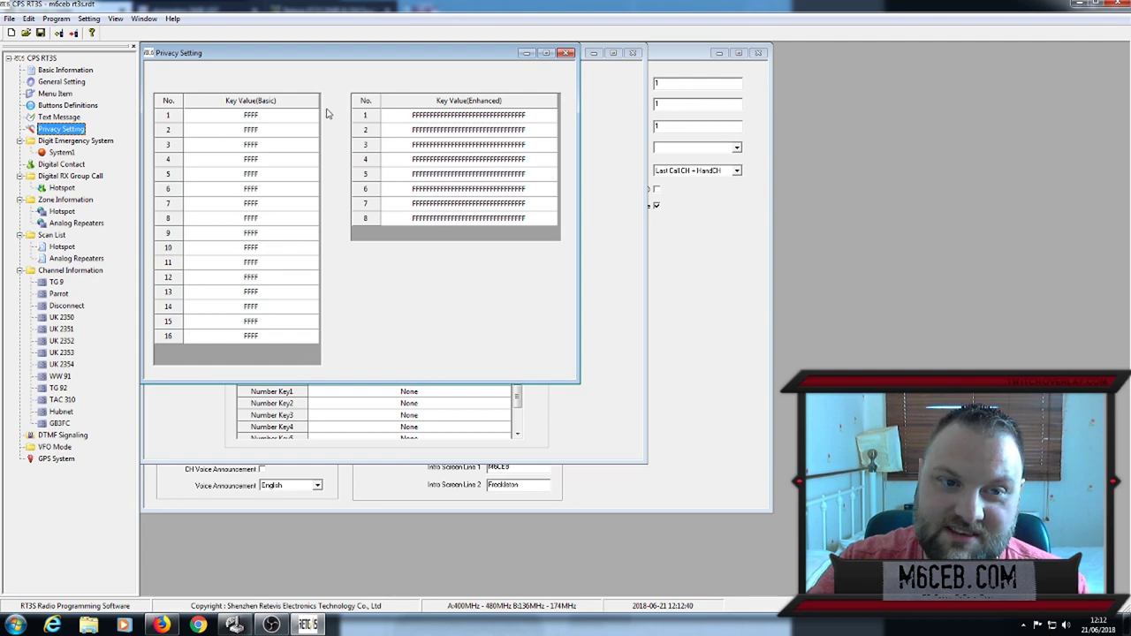
pyautogui.click(59, 153)
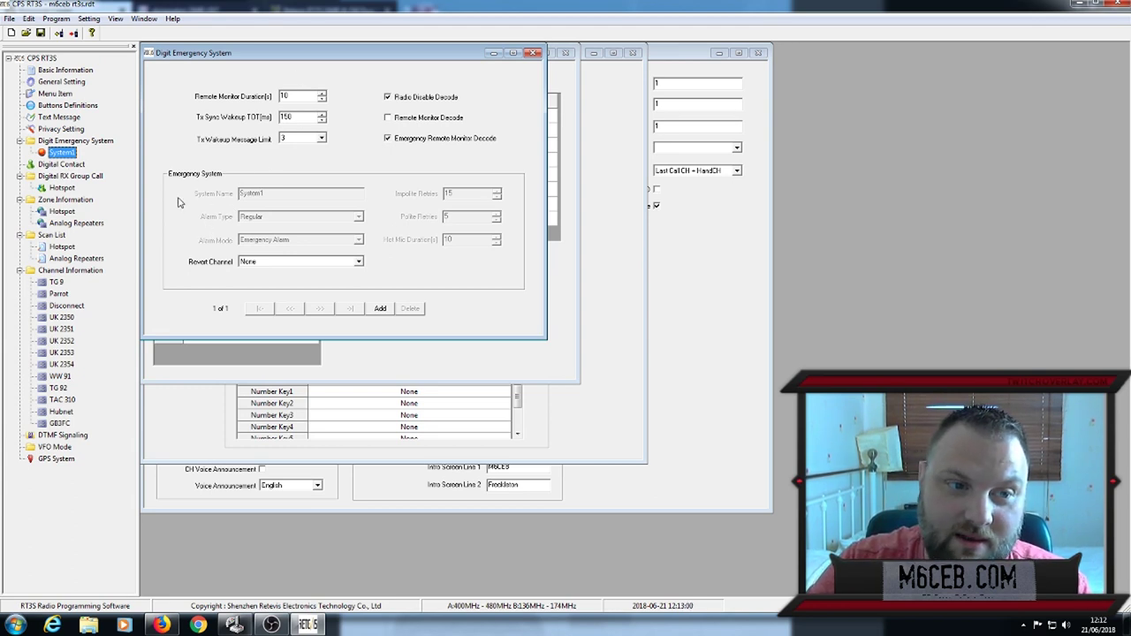
# Add a digital contact named TG12 with call ID 12, keeping Group Call and no call receive tone
pyautogui.click(62, 164)
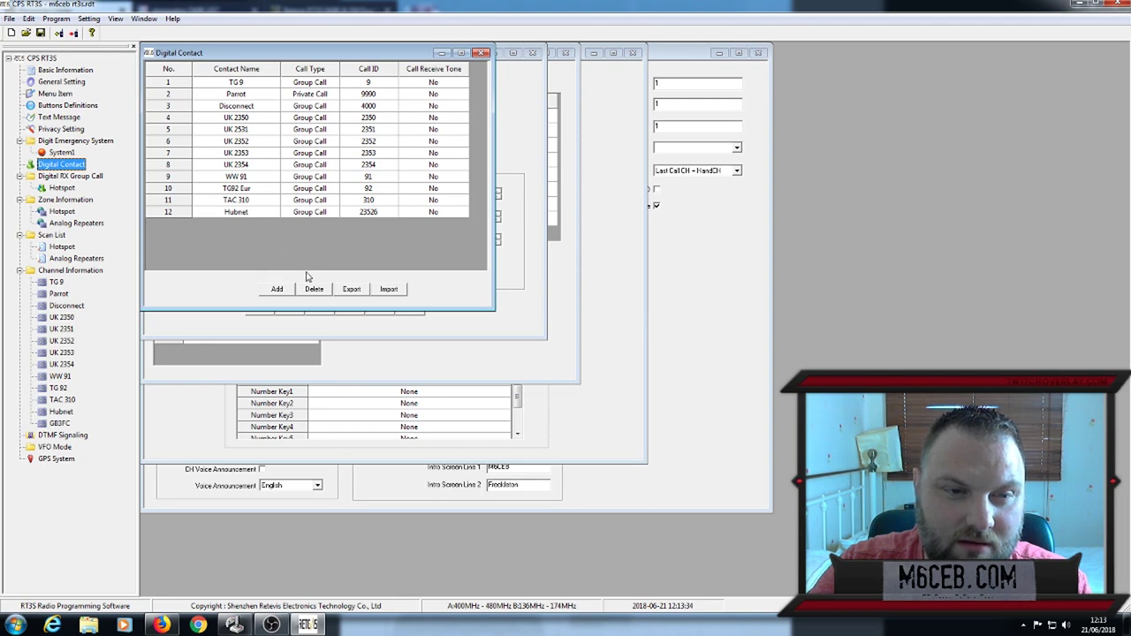
pyautogui.click(276, 289)
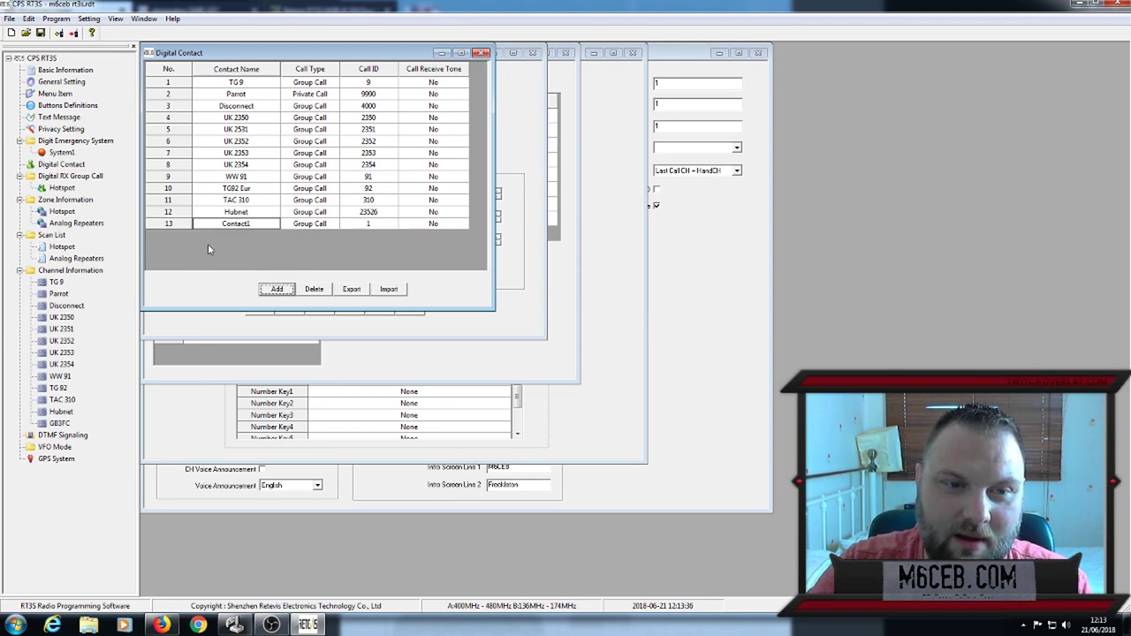
pyautogui.doubleClick(249, 223)
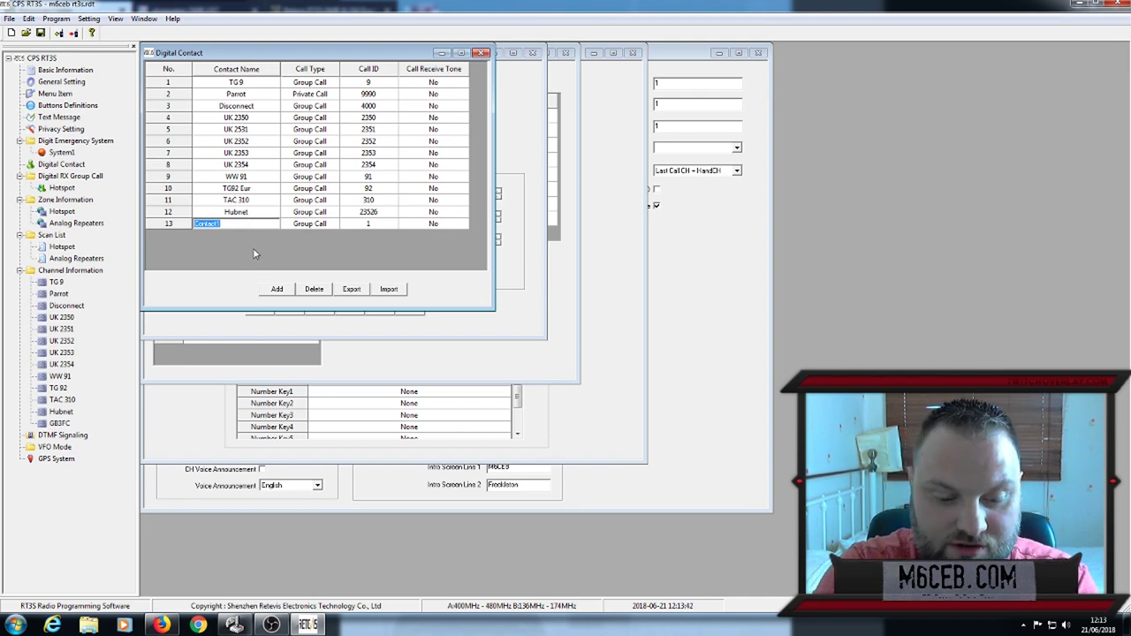
pyautogui.write('T')
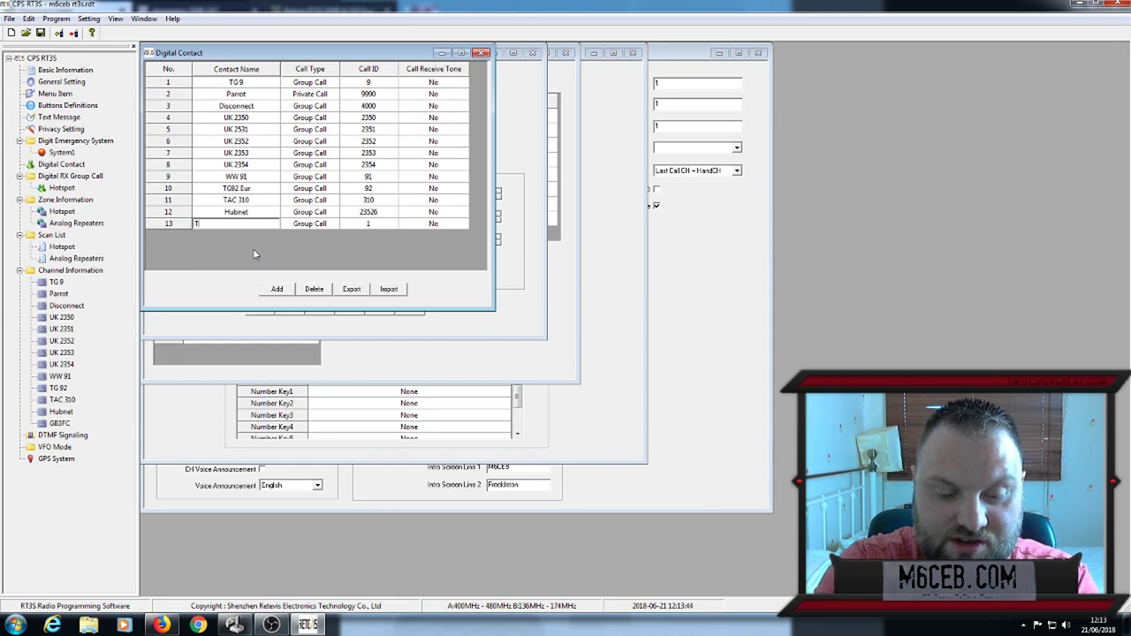
pyautogui.write('G')
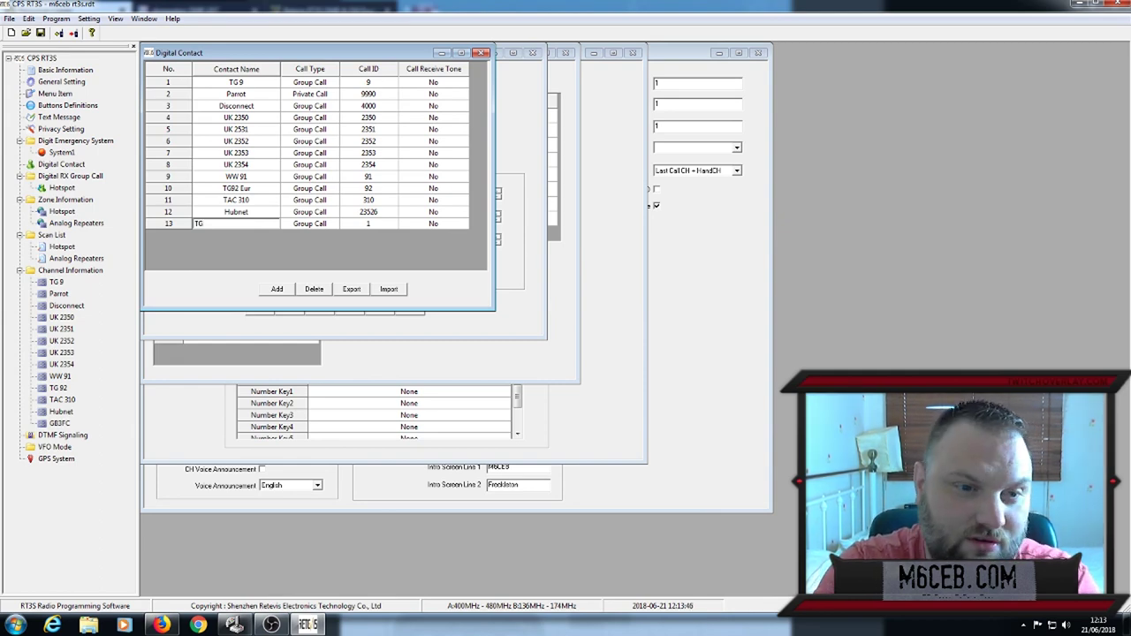
pyautogui.write('12')
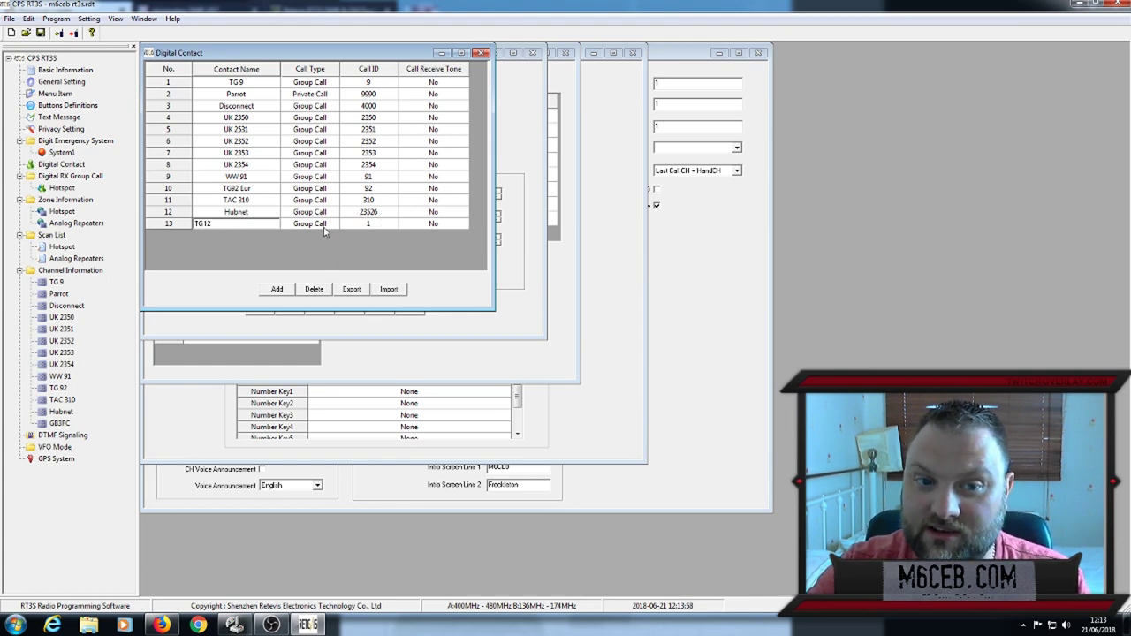
pyautogui.click(378, 224)
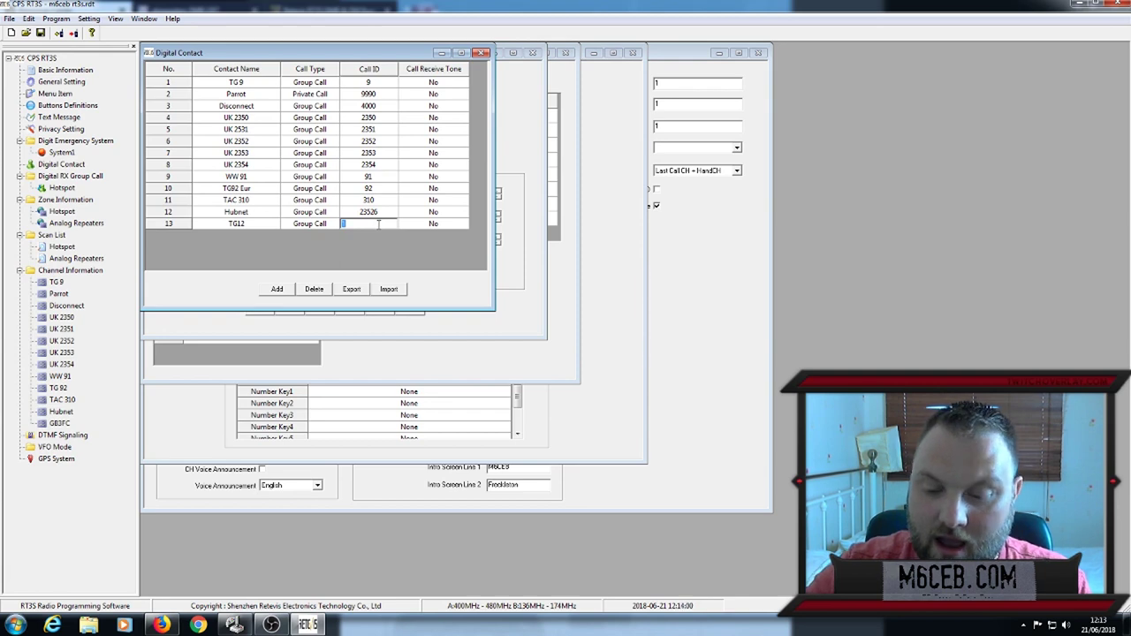
pyautogui.write('12')
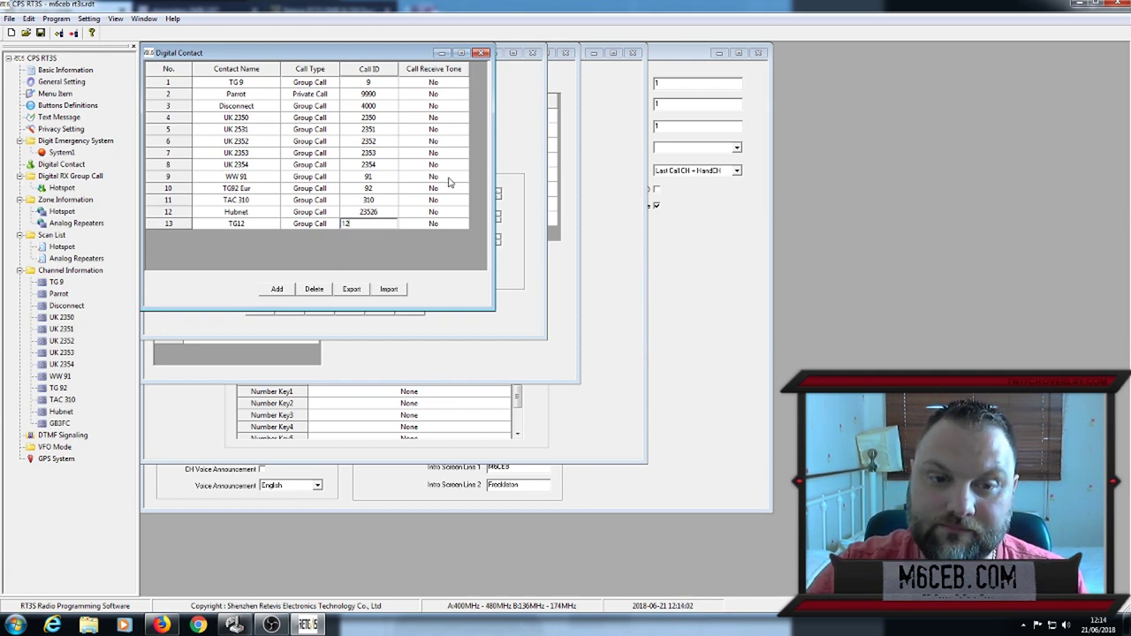
pyautogui.click(442, 223)
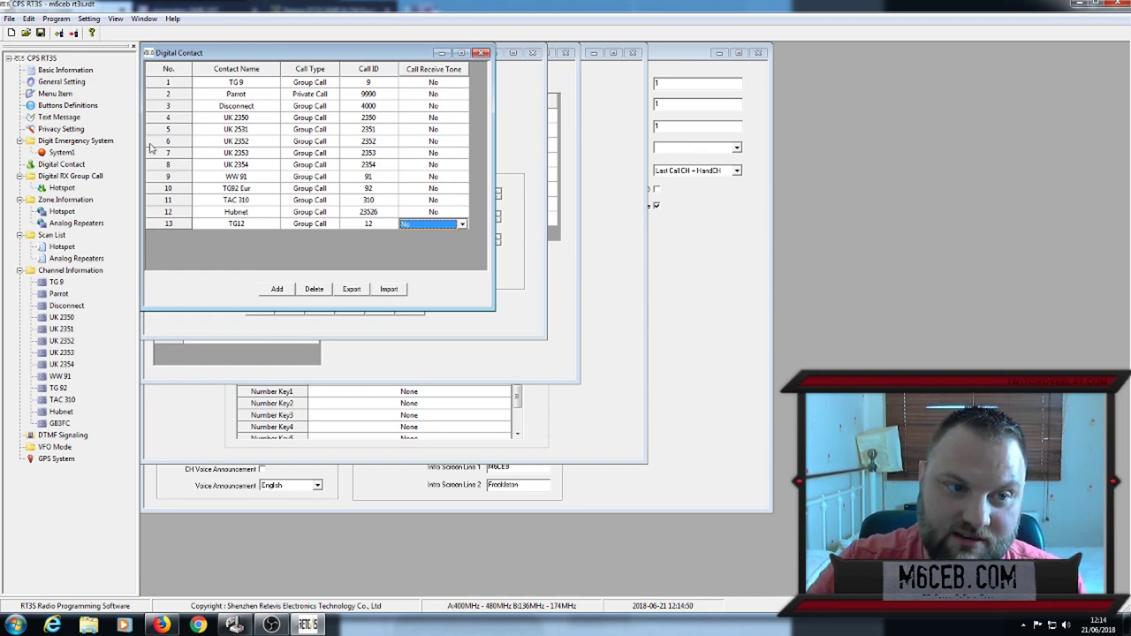
# Check the available contacts and members of the Hotspot RX group, and return to the digital contact list
pyautogui.click(71, 190)
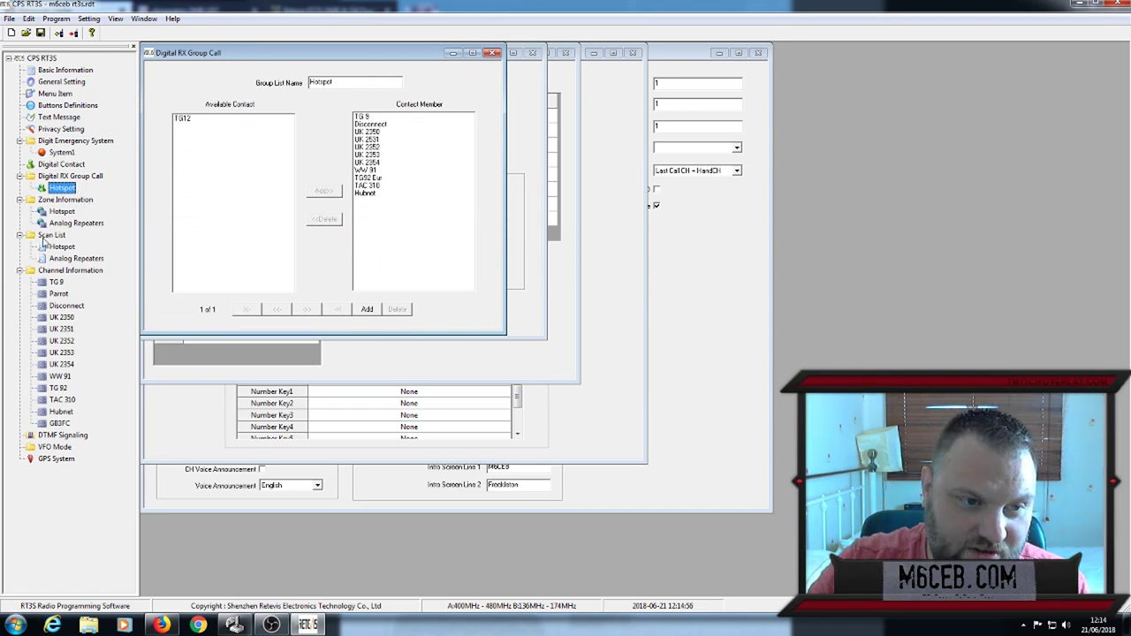
pyautogui.click(67, 154)
pyautogui.click(77, 165)
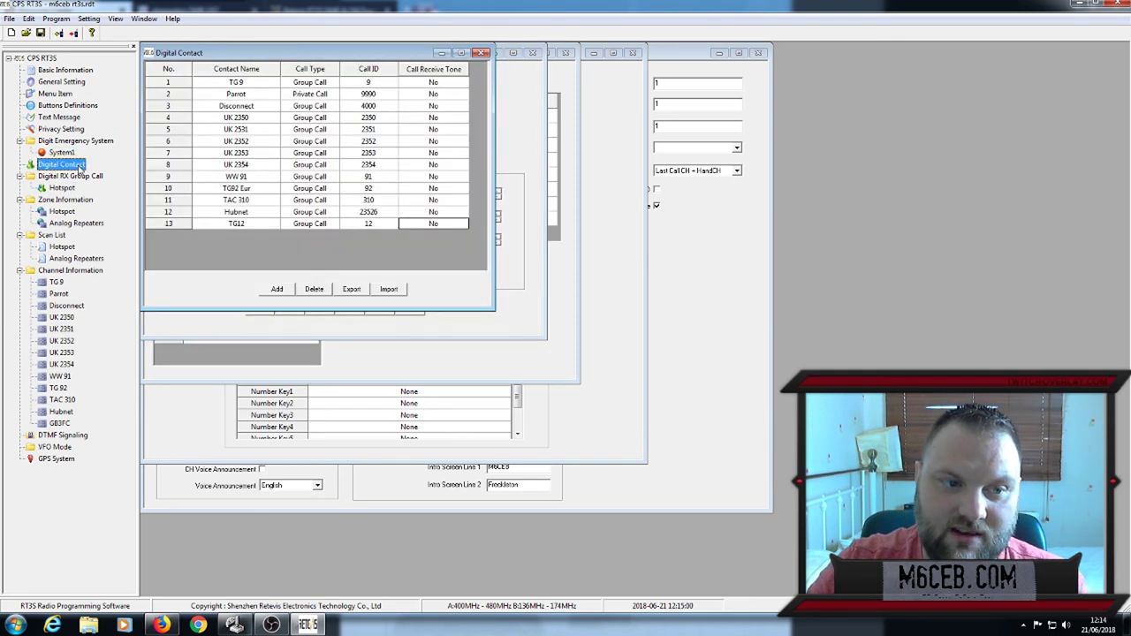
# Add a new channel to the Channel Information list
pyautogui.click(56, 282)
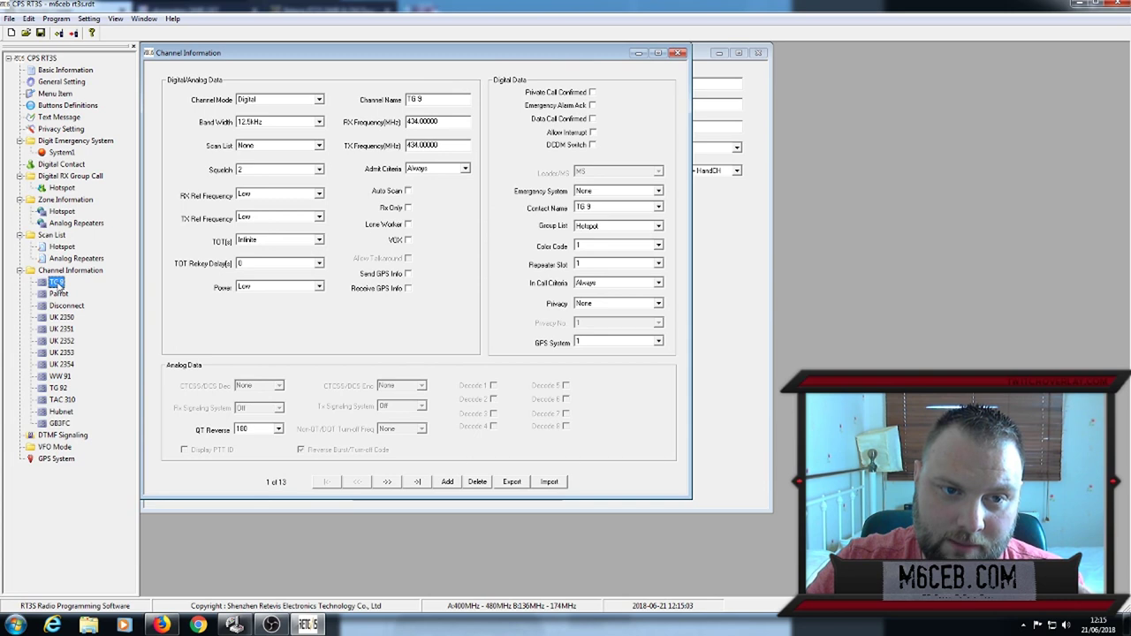
pyautogui.rightClick(65, 272)
pyautogui.click(88, 276)
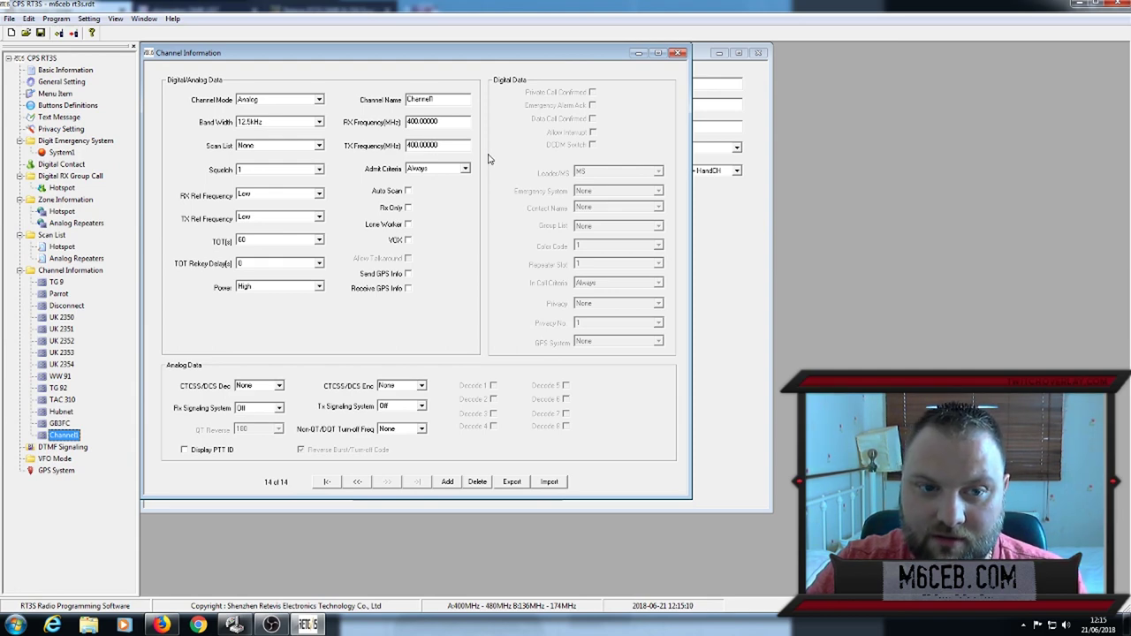
# Compare the settings of the digital TG 9 channel with those of the newly added channel
pyautogui.click(59, 282)
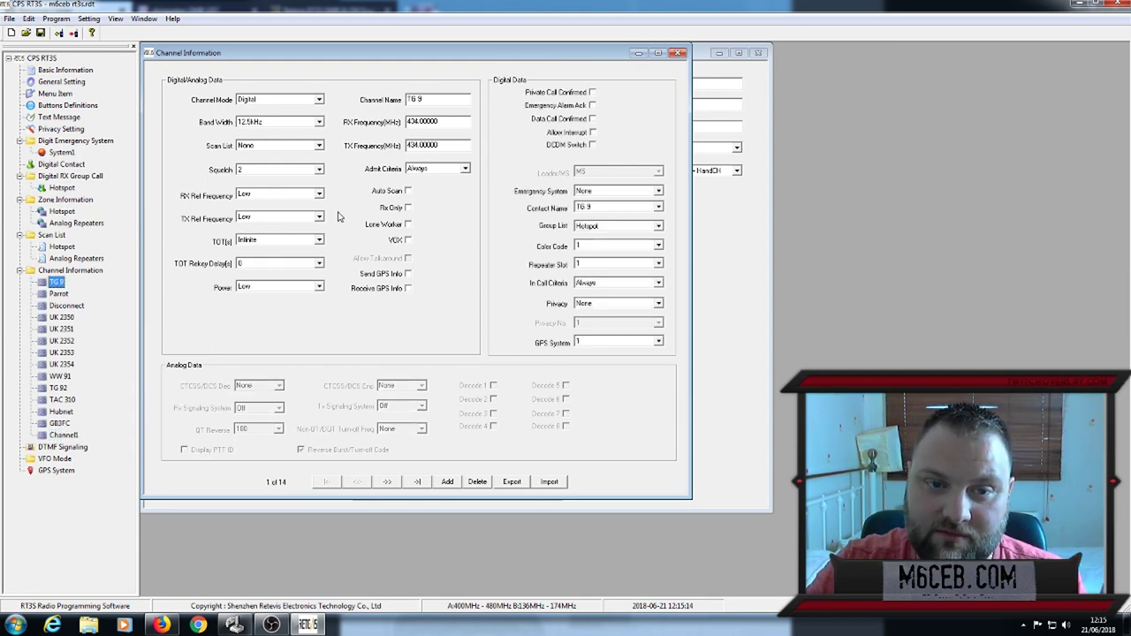
pyautogui.click(64, 435)
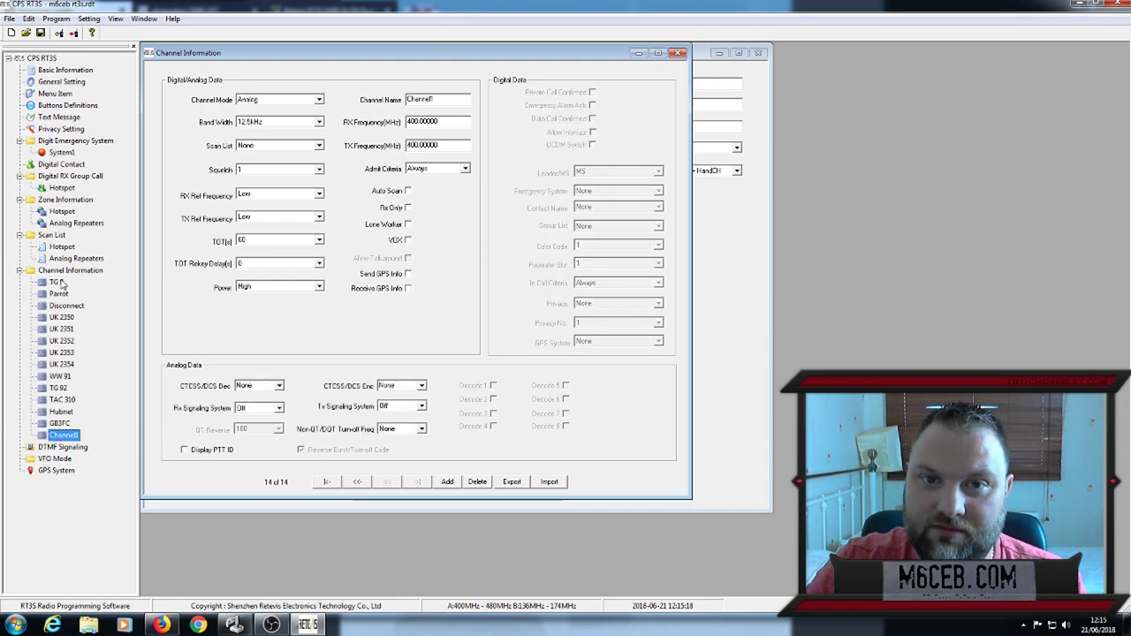
pyautogui.click(58, 282)
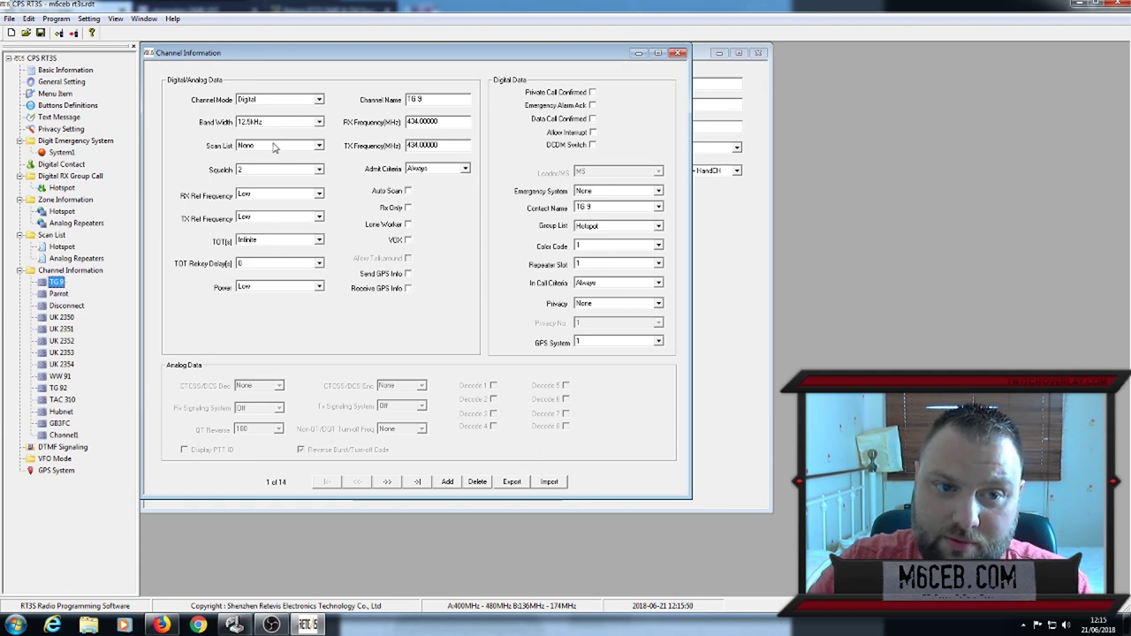
# Switch the TG 9 channel's mode to Analog and back to Digital to compare the fields each mode offers
pyautogui.click(296, 103)
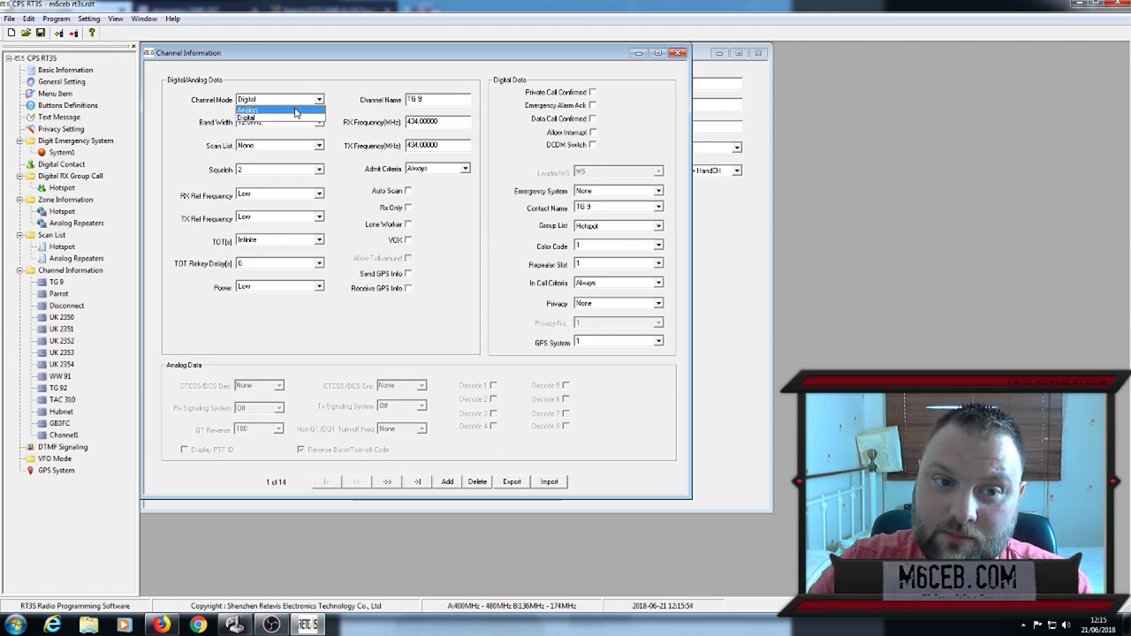
pyautogui.click(296, 110)
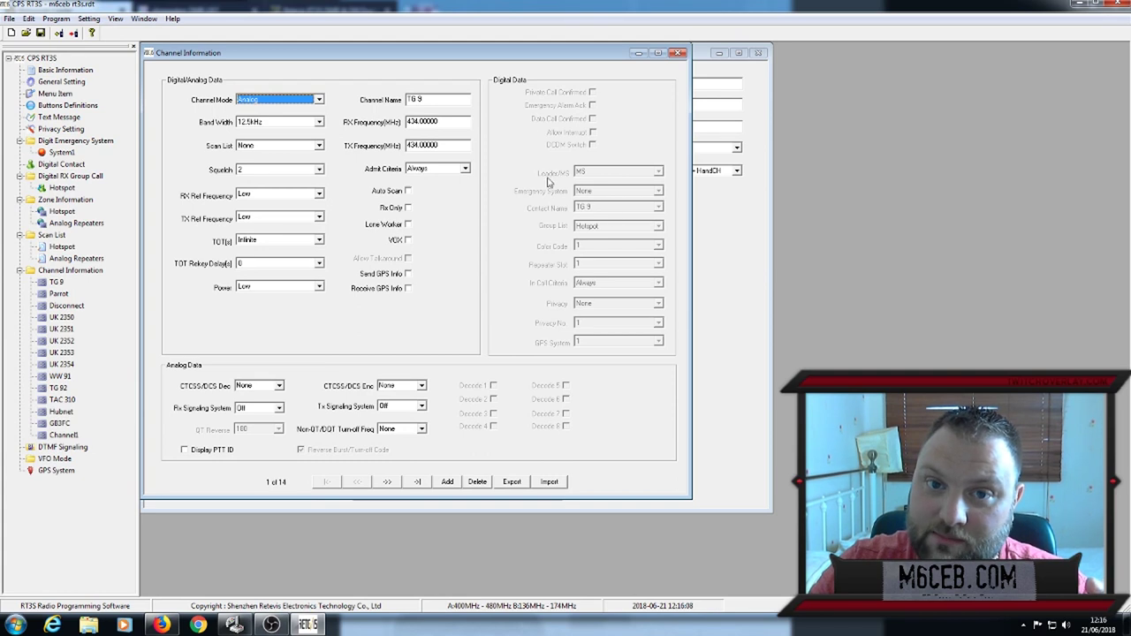
pyautogui.click(267, 99)
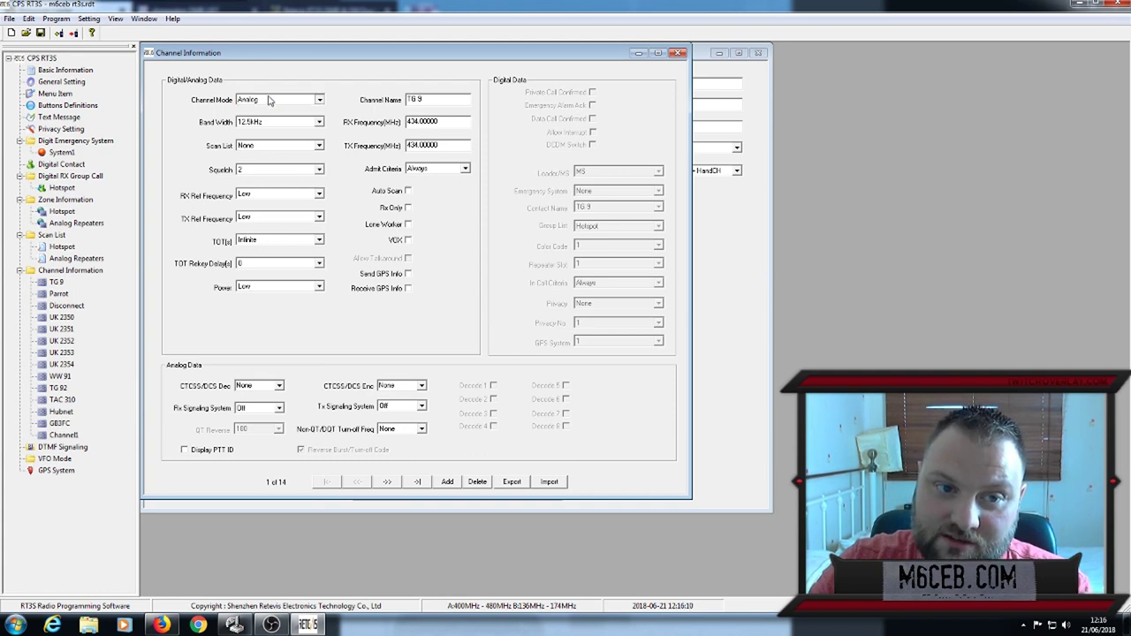
pyautogui.click(279, 118)
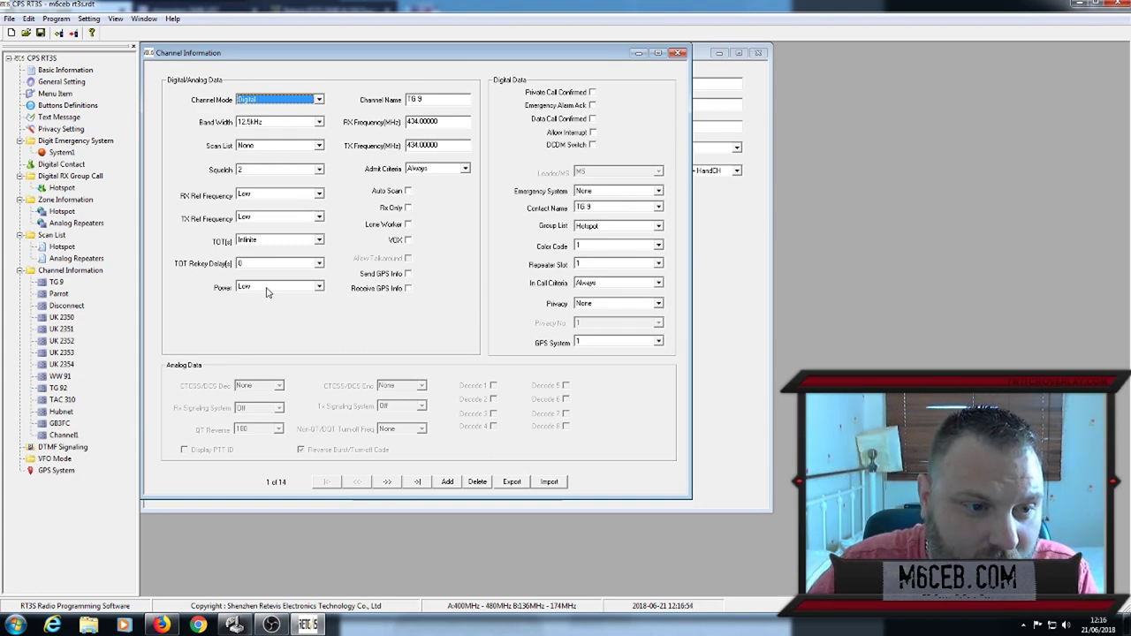
# Examine the channel members of the Hotspot and Analog Repeaters scan lists, and return to the TG 9 channel
pyautogui.doubleClick(62, 248)
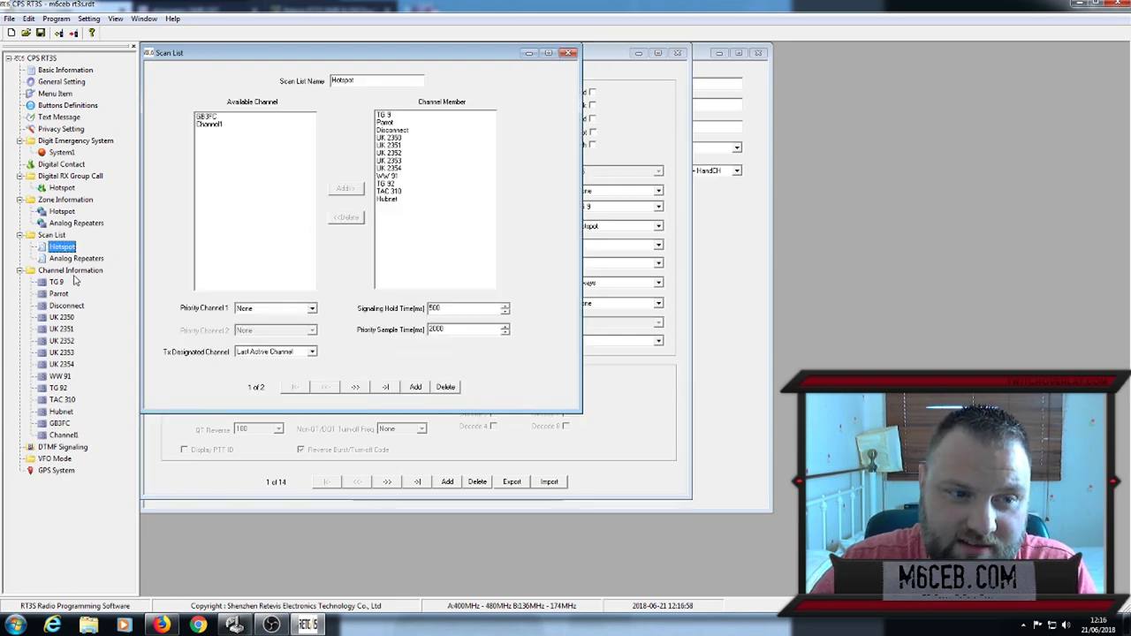
pyautogui.doubleClick(69, 259)
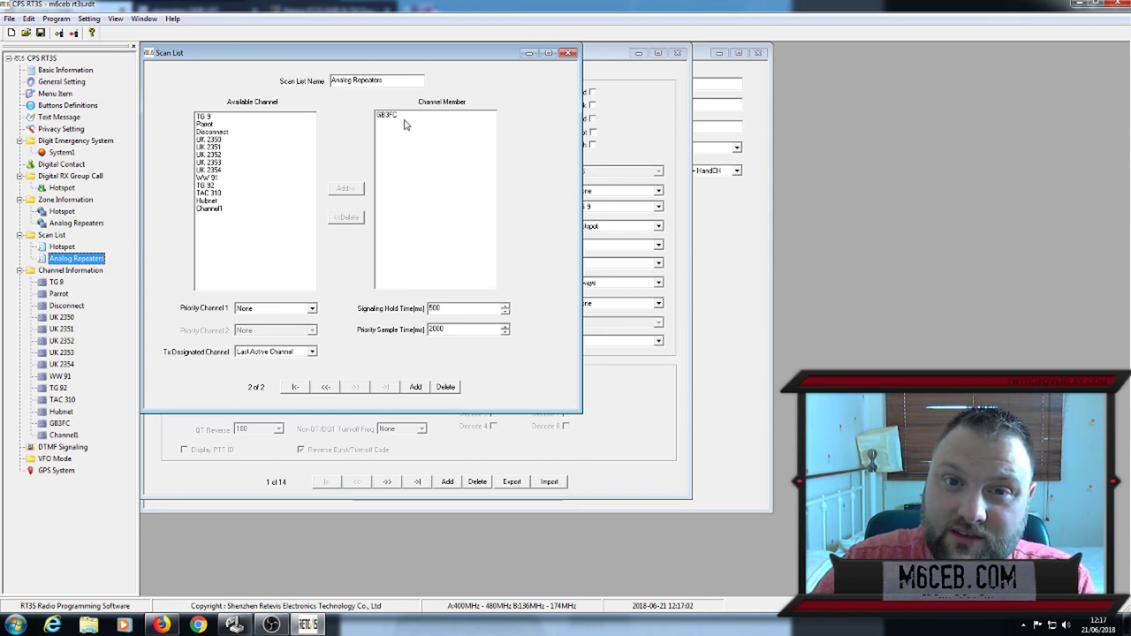
pyautogui.doubleClick(62, 247)
pyautogui.doubleClick(56, 282)
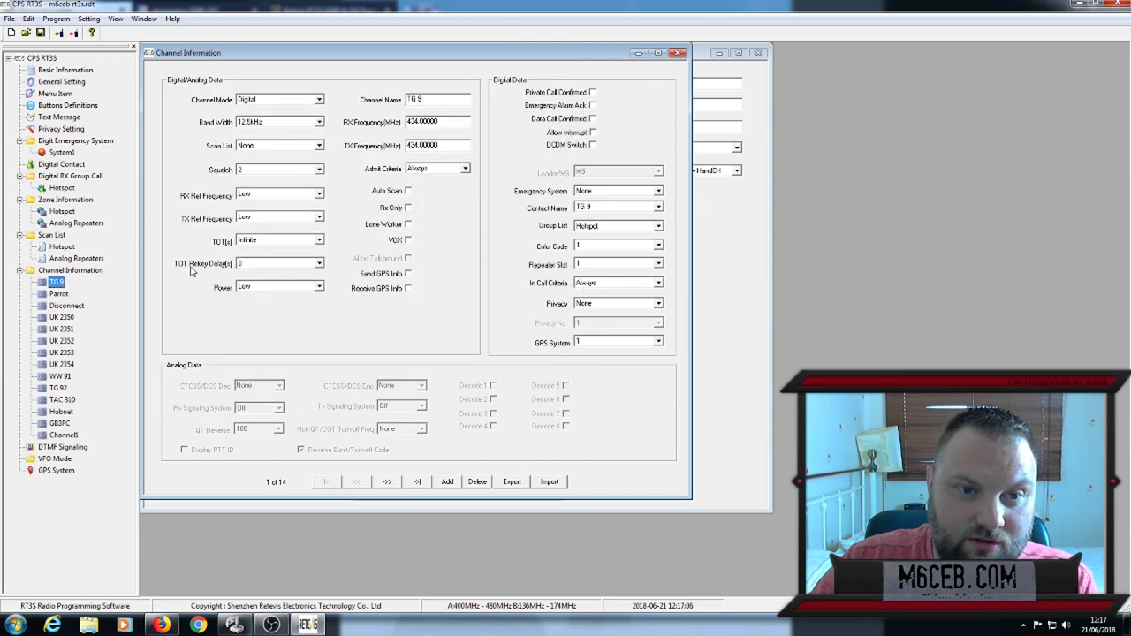
# Check the squelch, TOT and power settings of the TG 9 channel
pyautogui.click(283, 171)
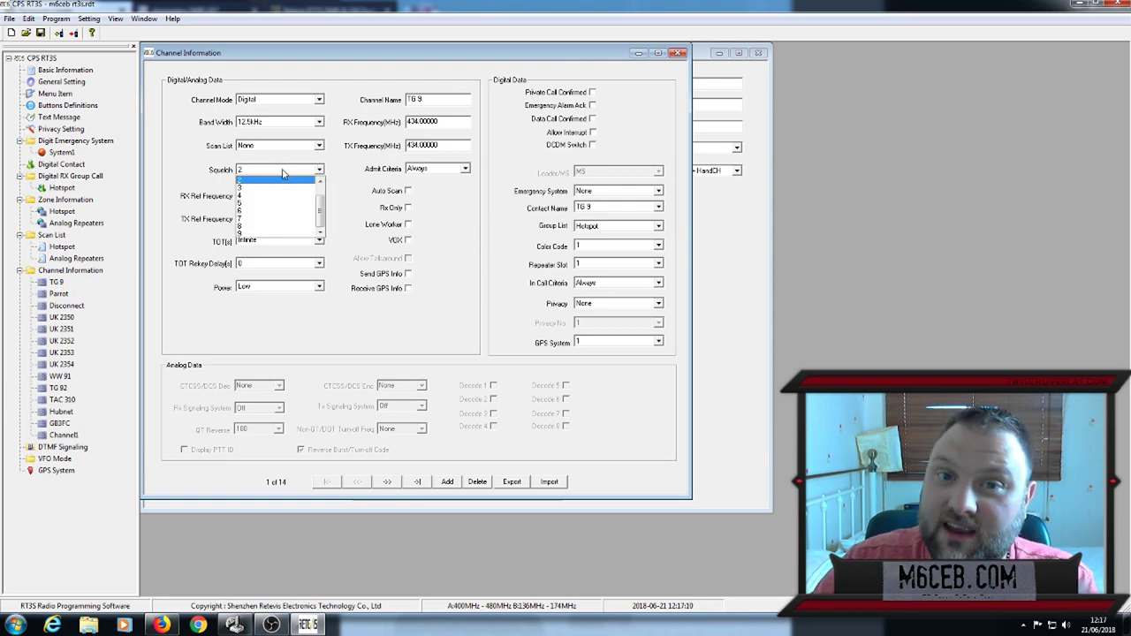
pyautogui.click(283, 174)
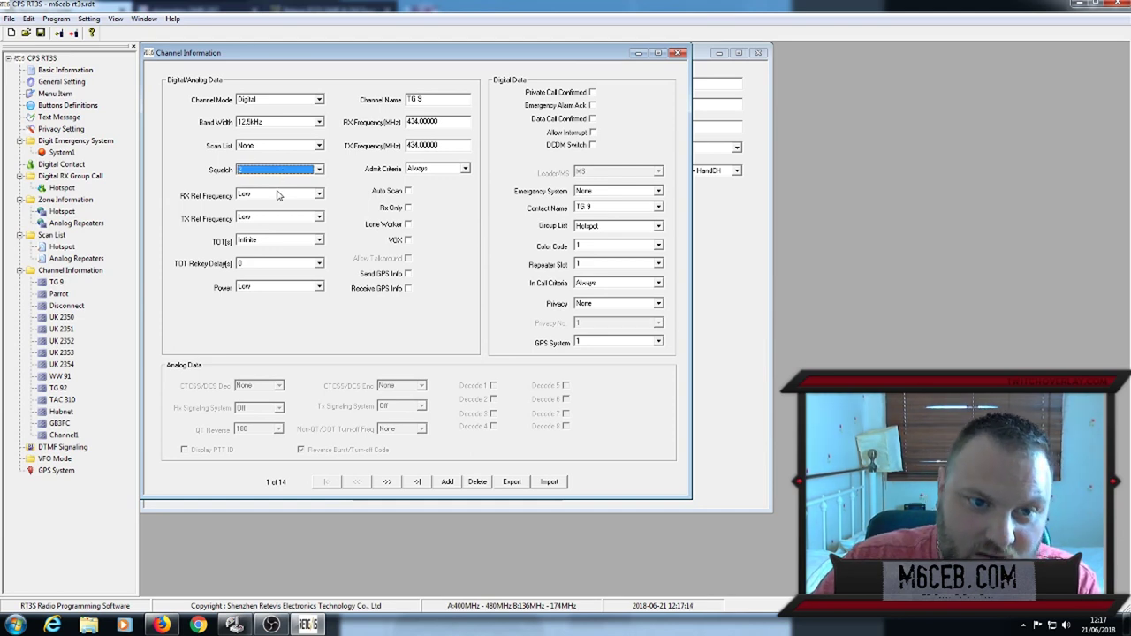
pyautogui.click(273, 246)
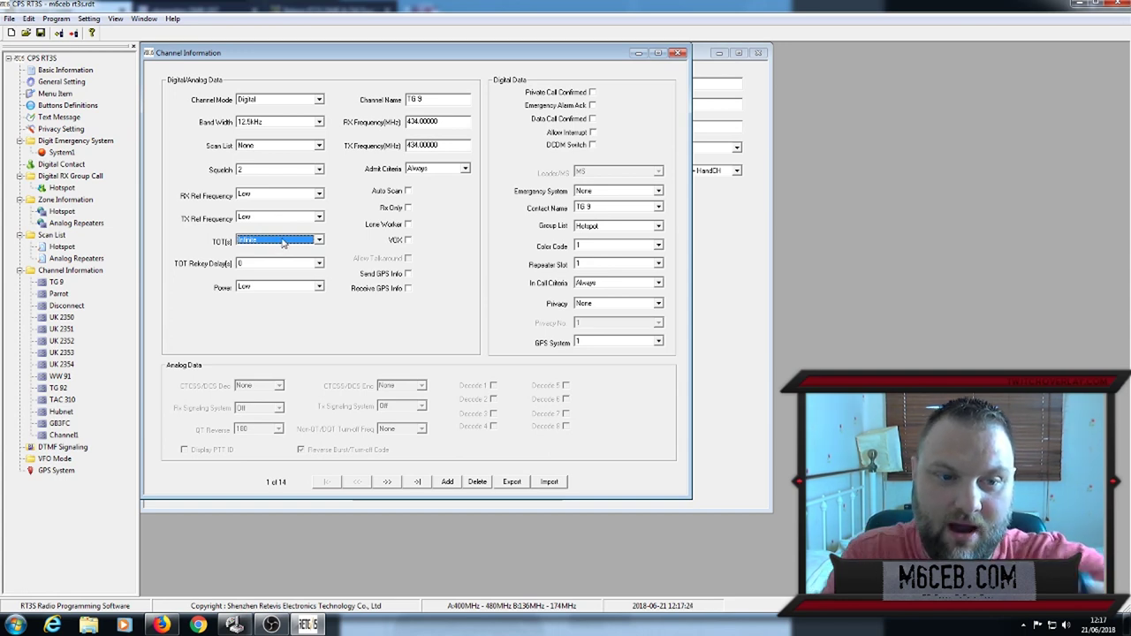
pyautogui.click(286, 288)
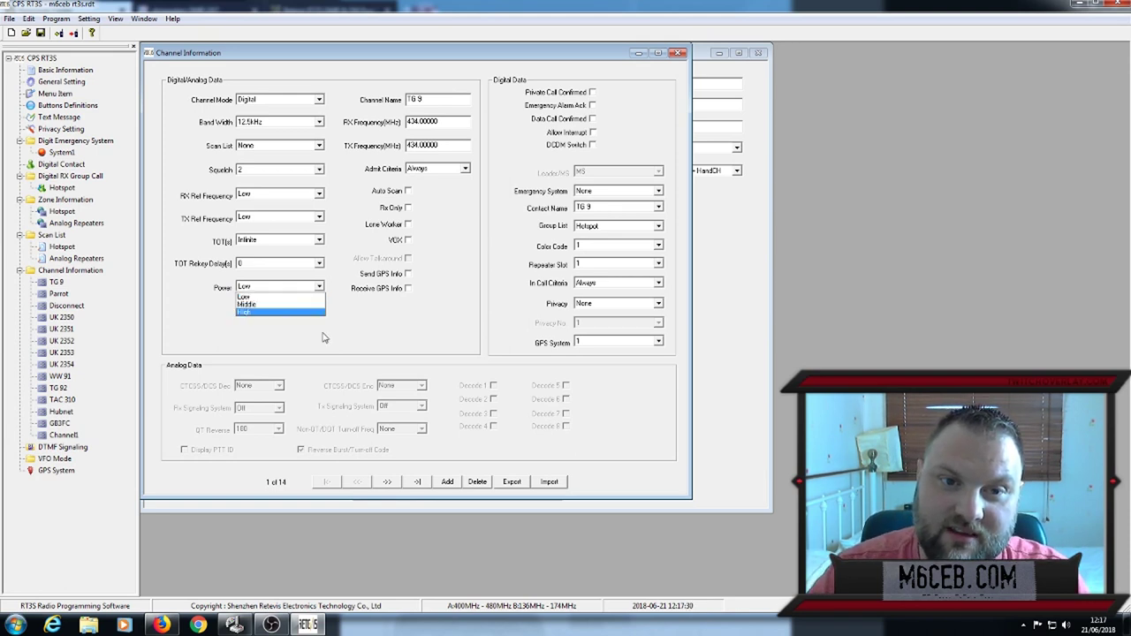
# Compare the TG 9 channel's name with its Contact Name choices, keeping TG 9 as the contact
pyautogui.click(437, 102)
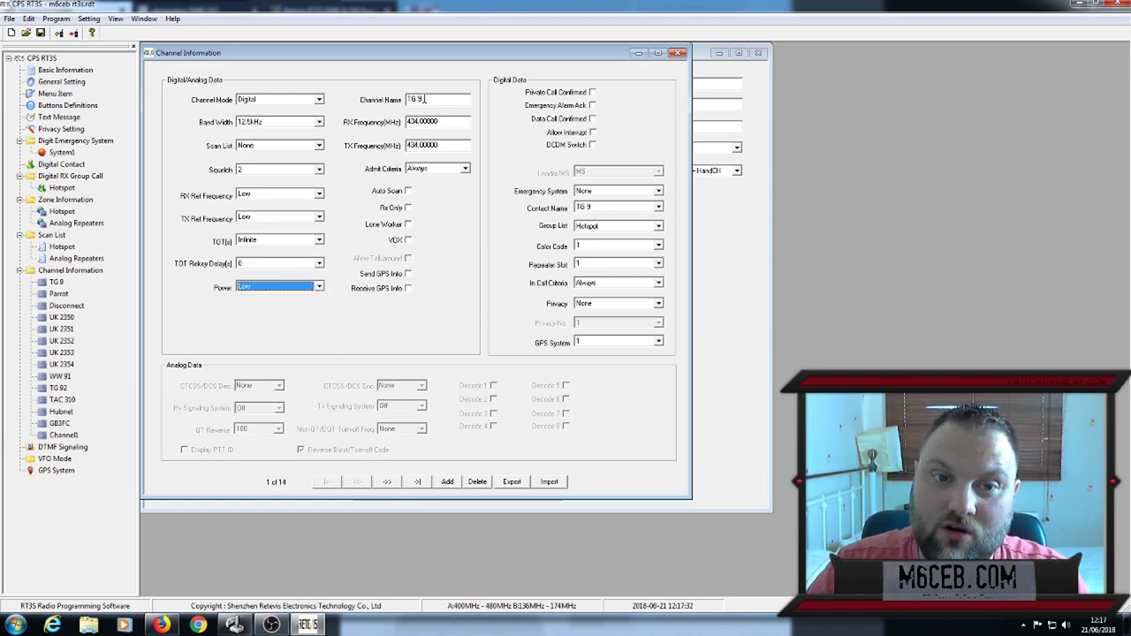
pyautogui.moveTo(425, 99); pyautogui.dragTo(372, 99)
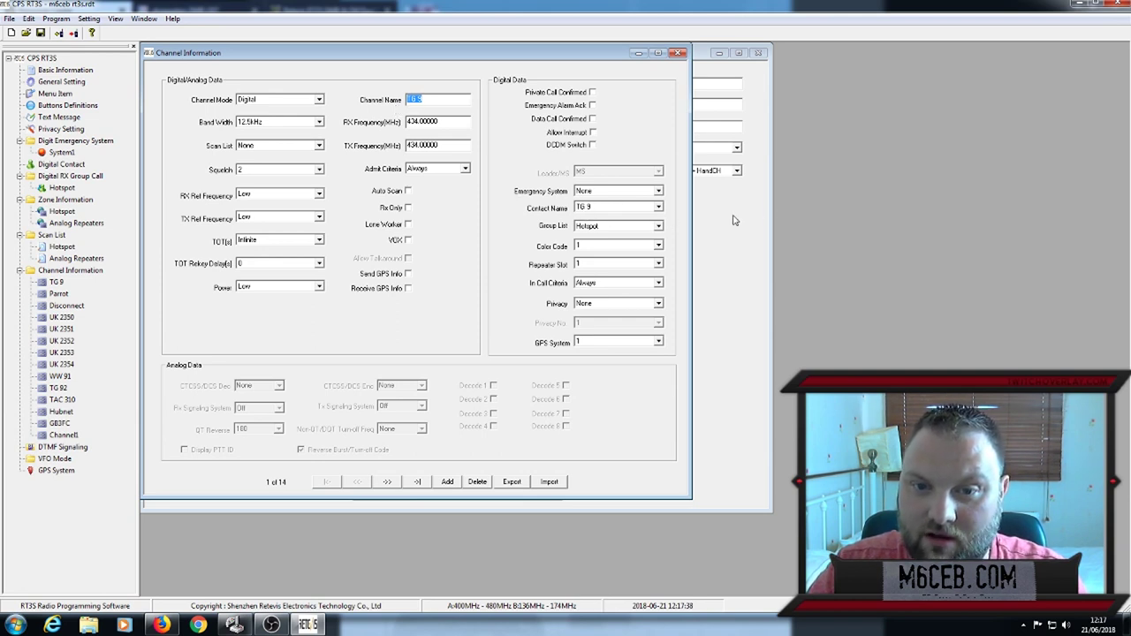
pyautogui.click(658, 207)
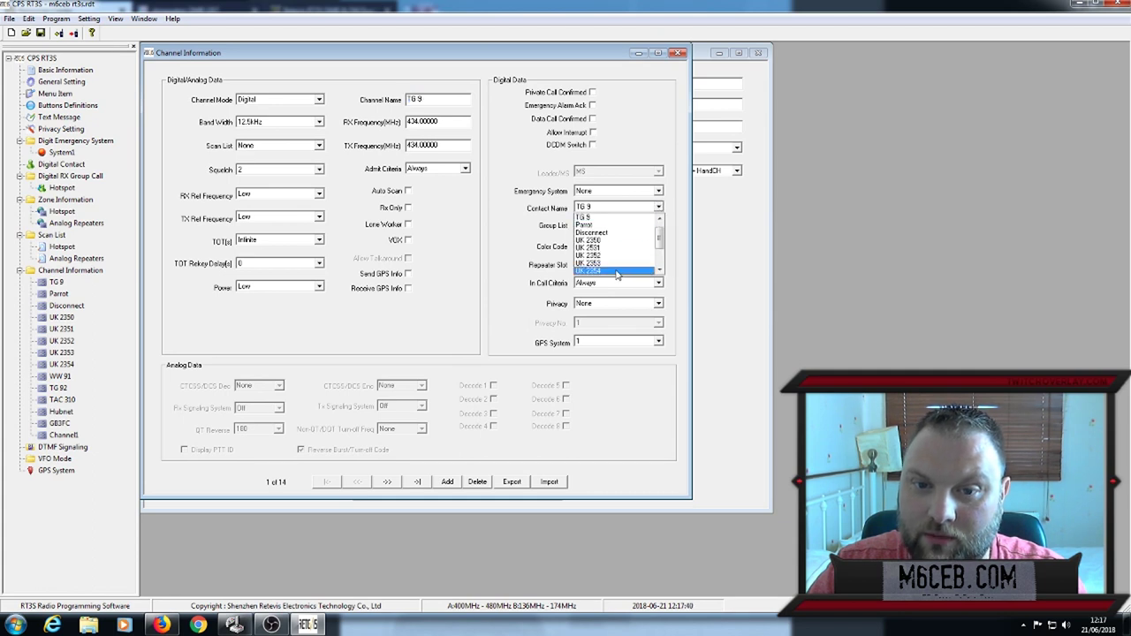
pyautogui.click(588, 218)
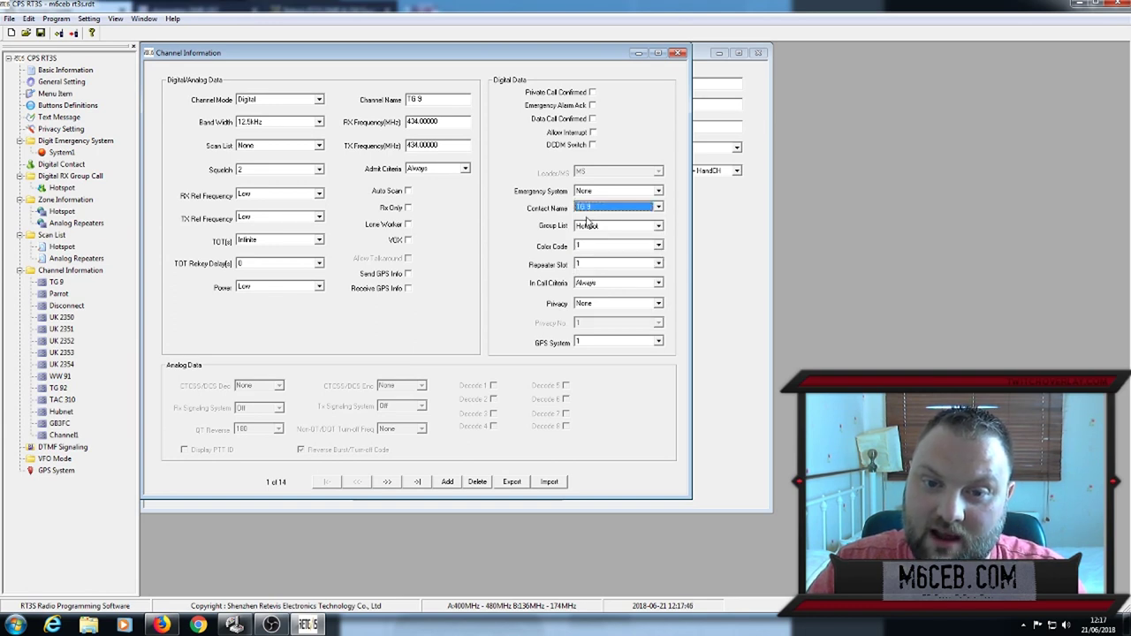
pyautogui.moveTo(422, 99); pyautogui.dragTo(383, 91)
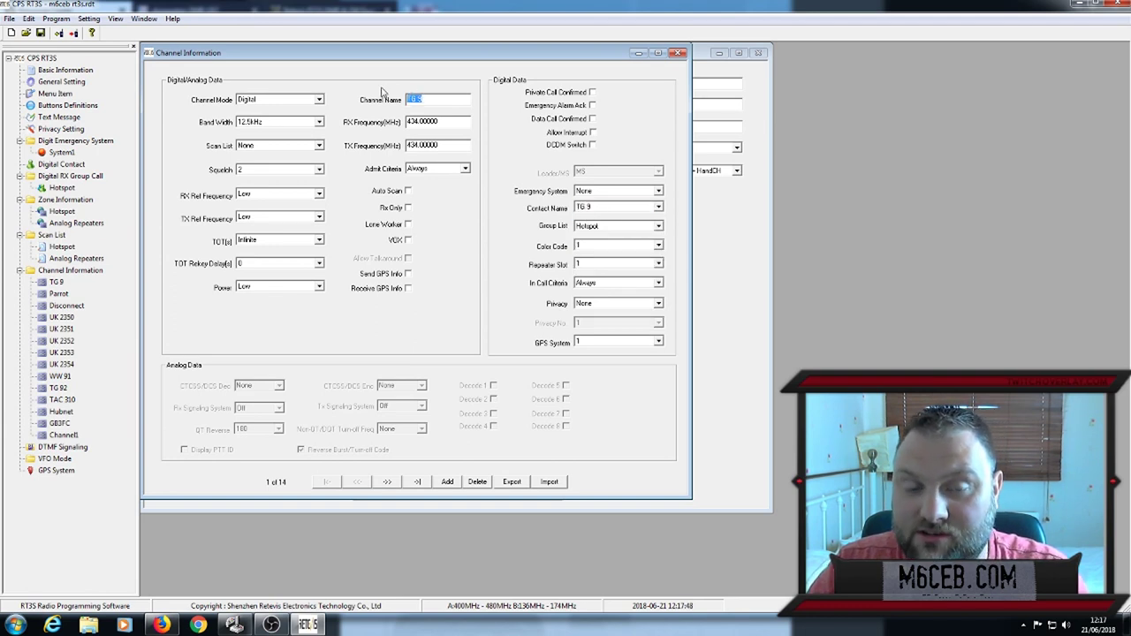
pyautogui.click(626, 207)
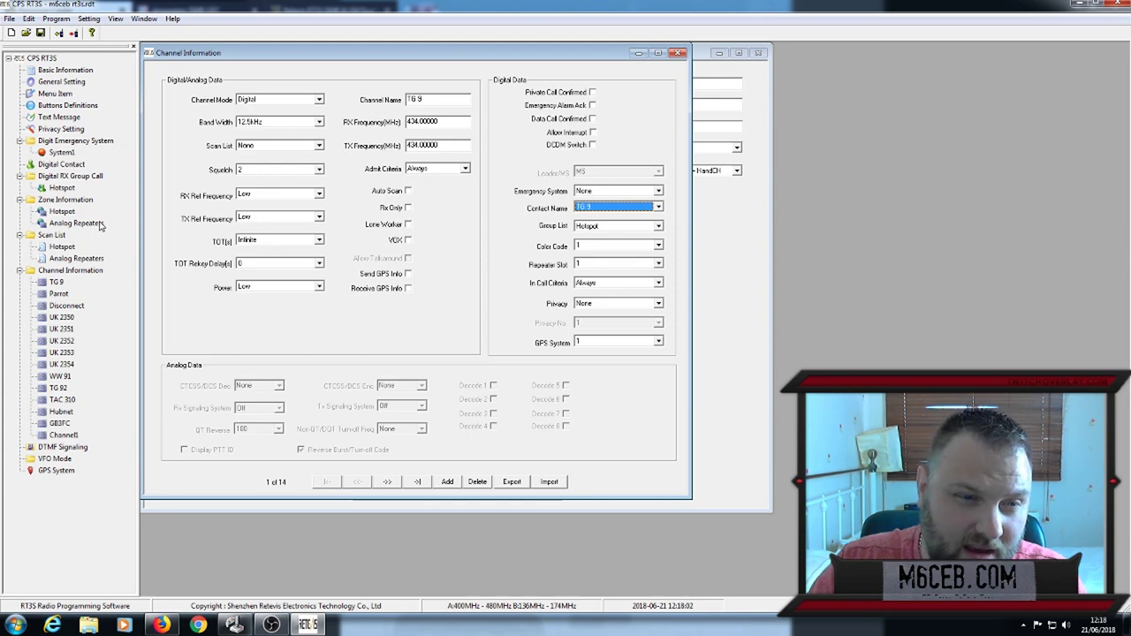
# View the Hotspot zone's channel members and return to the TG 9 channel settings
pyautogui.click(71, 214)
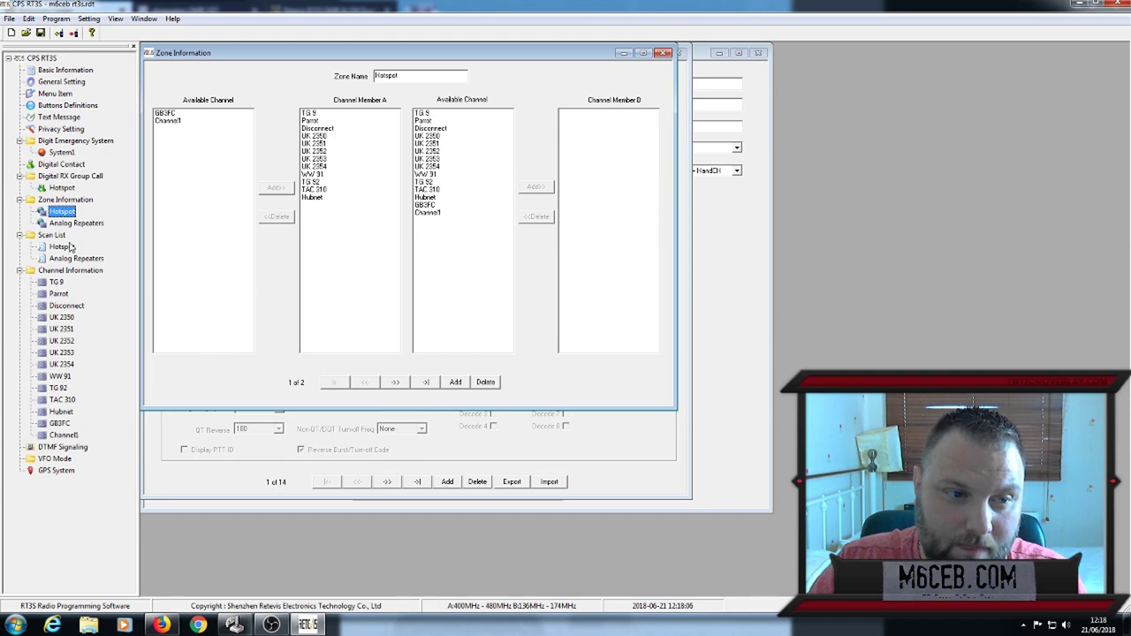
pyautogui.click(57, 283)
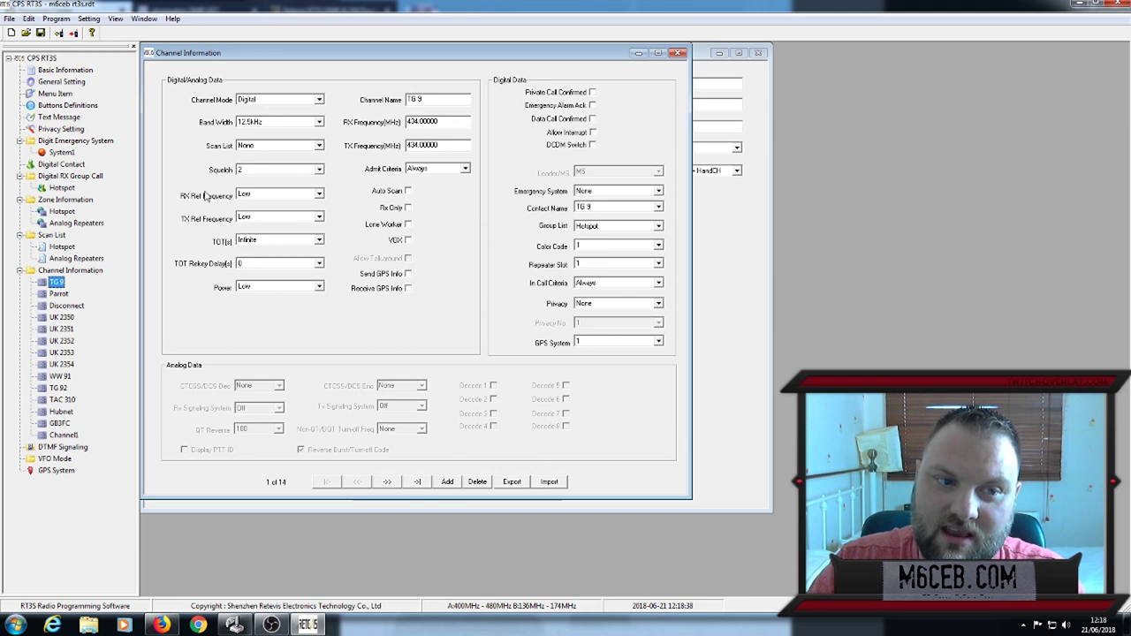
# Copy the TG 9 channel's settings, paste them onto Channel1, and compare the two channels
pyautogui.rightClick(55, 283)
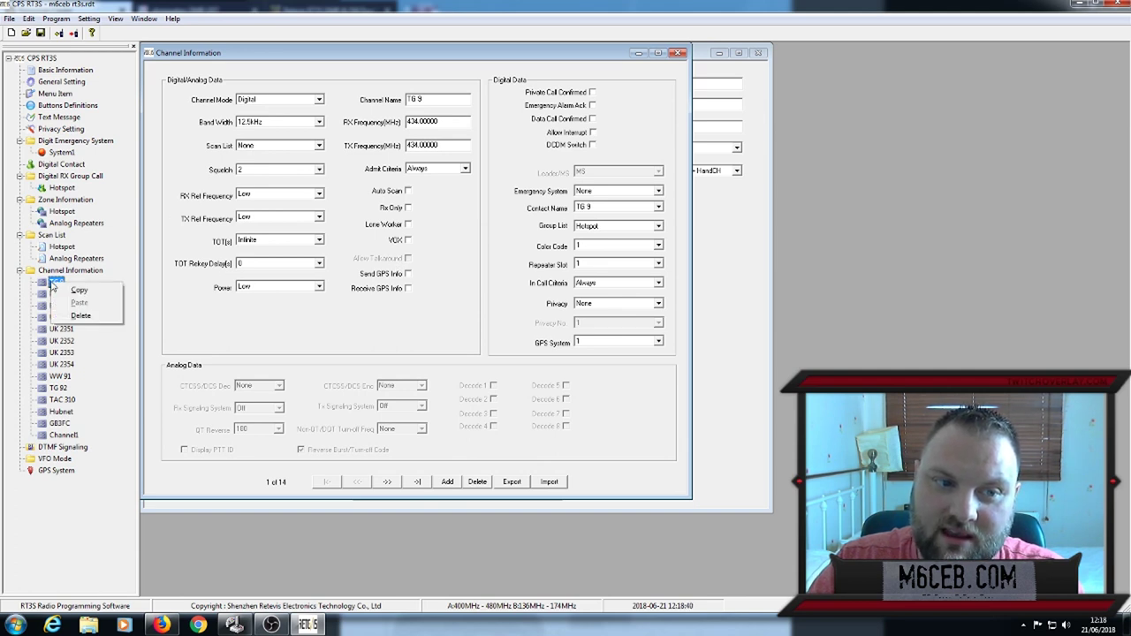
pyautogui.click(78, 290)
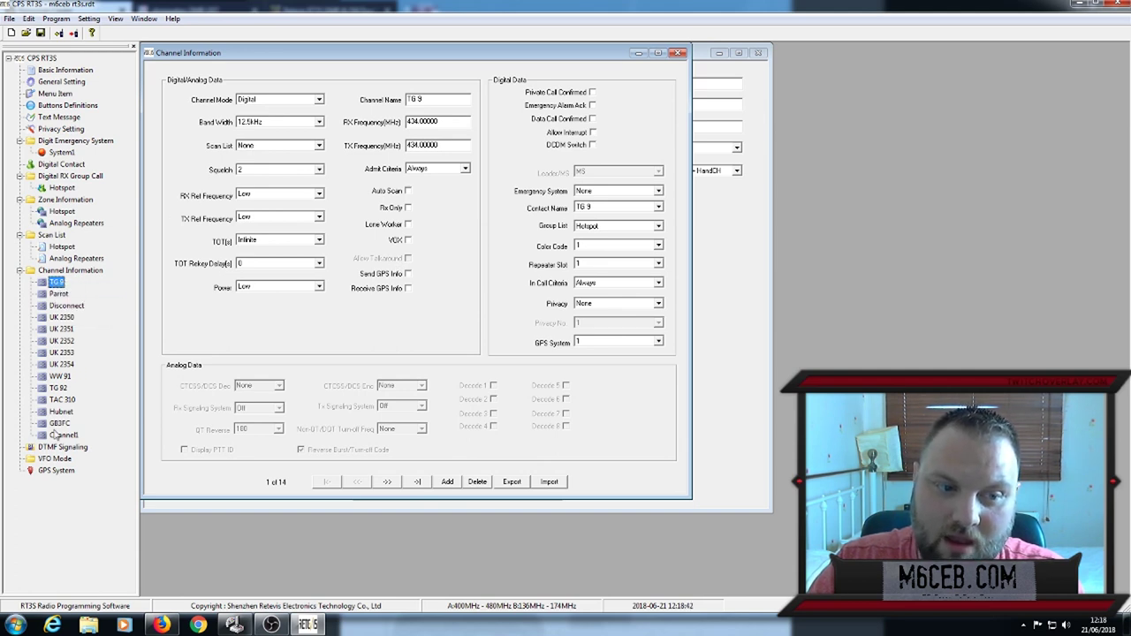
pyautogui.click(71, 436)
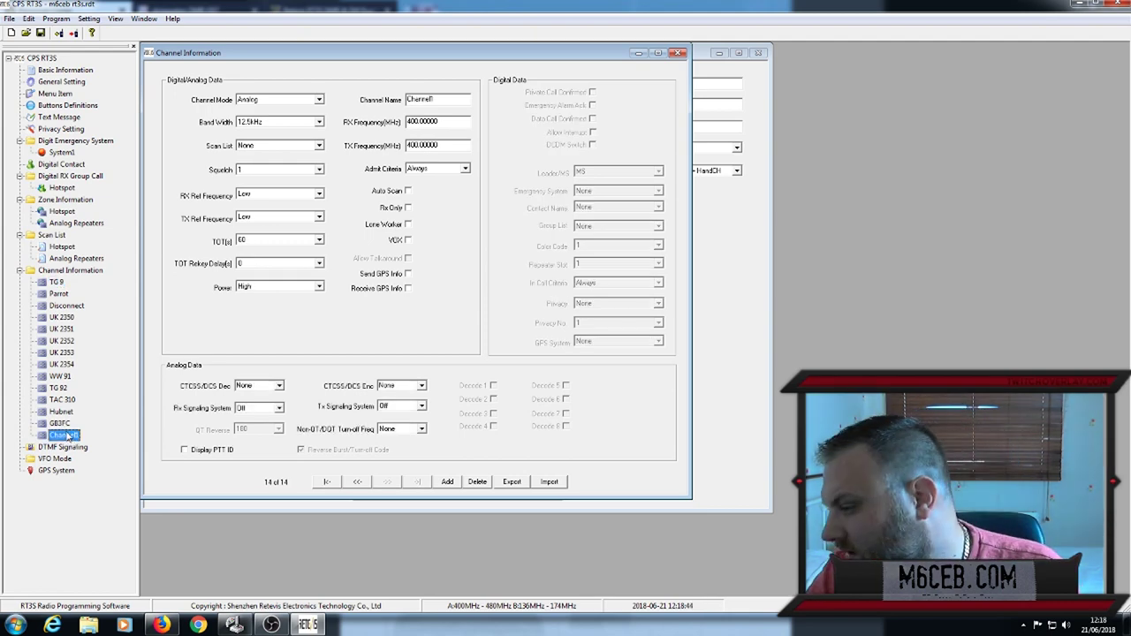
pyautogui.rightClick(70, 435)
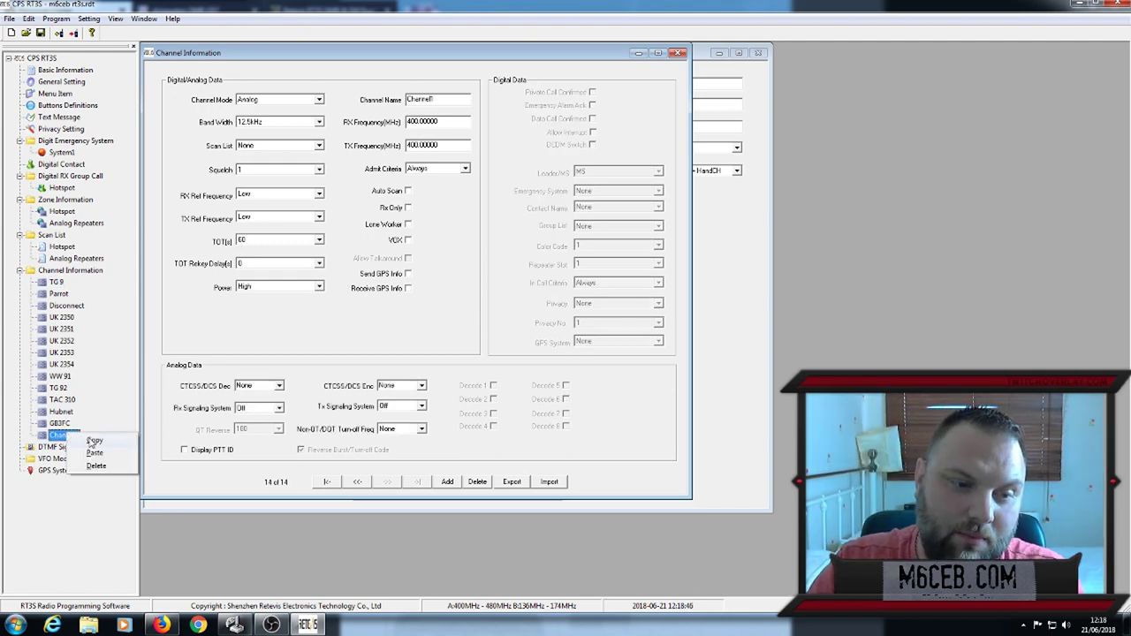
pyautogui.click(94, 452)
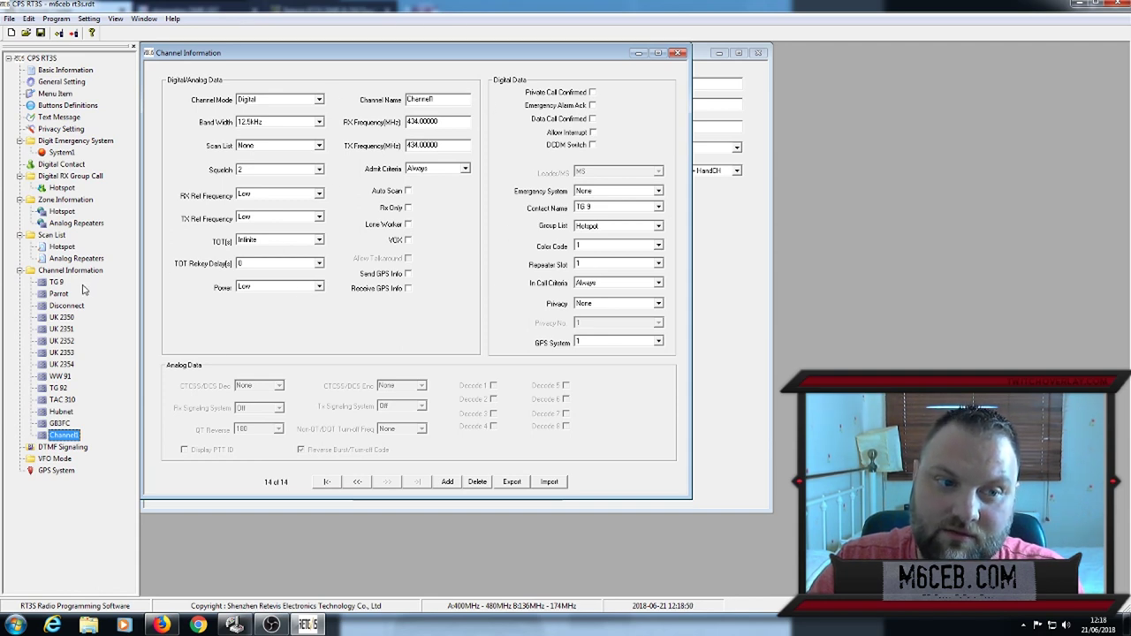
pyautogui.click(51, 285)
pyautogui.click(68, 436)
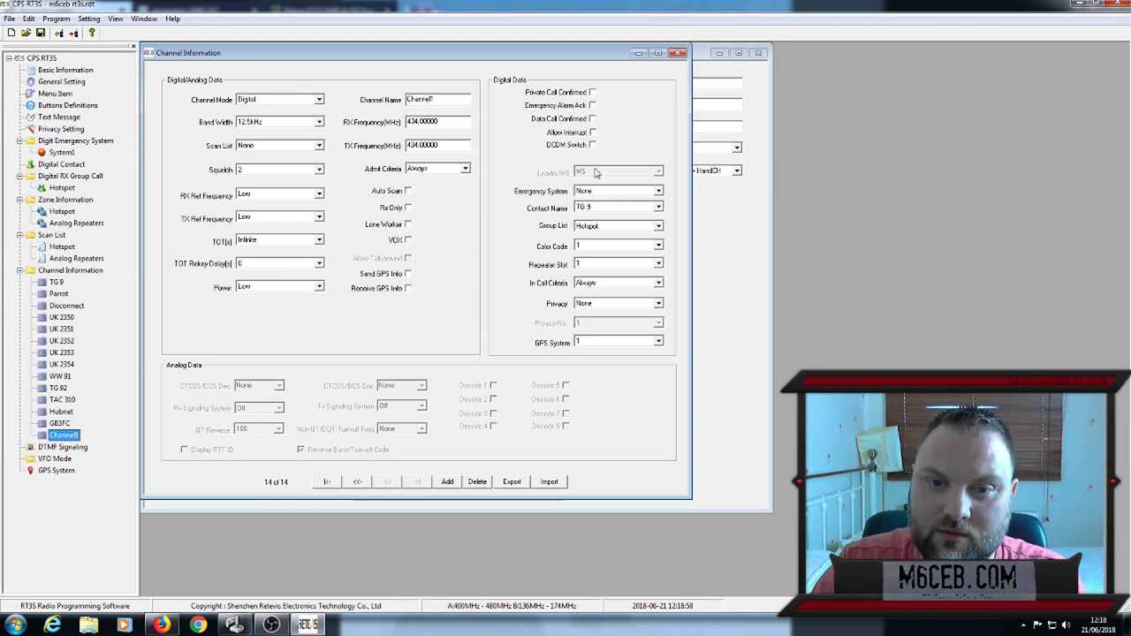
# Set Channel1's Contact Name to UK 2531 and try to rename the channel as UK 2351
pyautogui.click(658, 208)
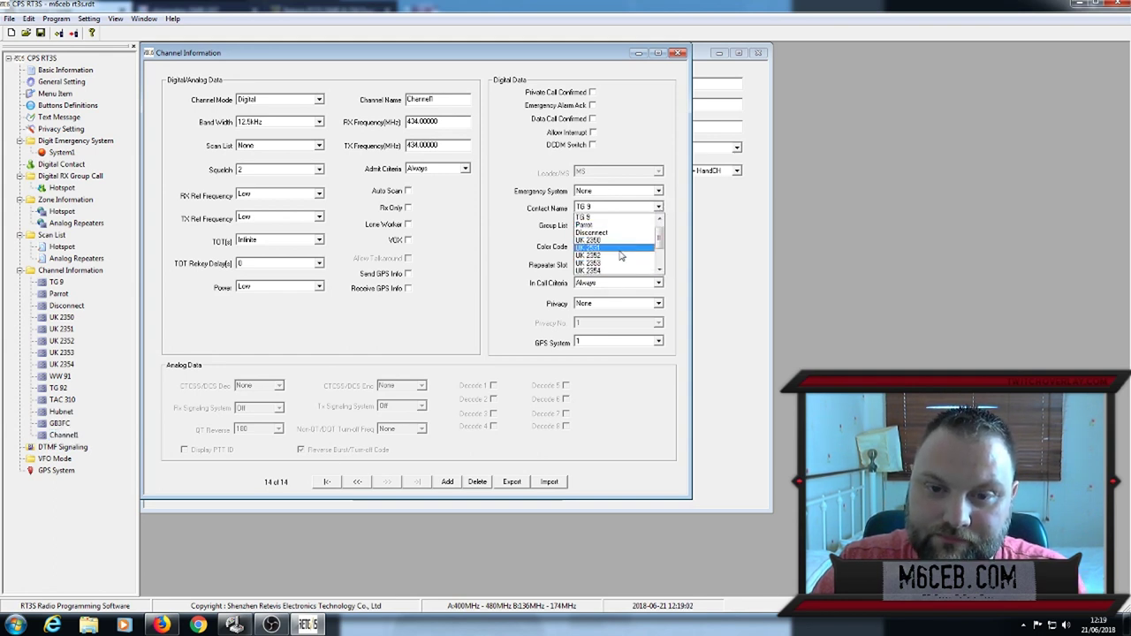
pyautogui.click(614, 248)
pyautogui.moveTo(456, 98); pyautogui.dragTo(356, 86)
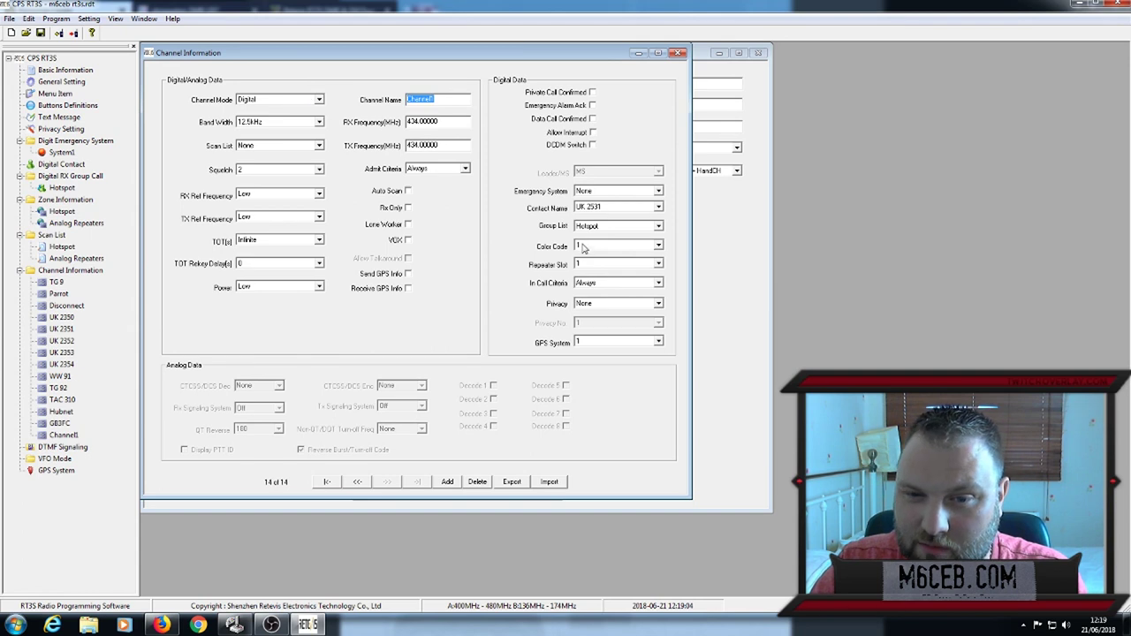
pyautogui.write('UK 23')
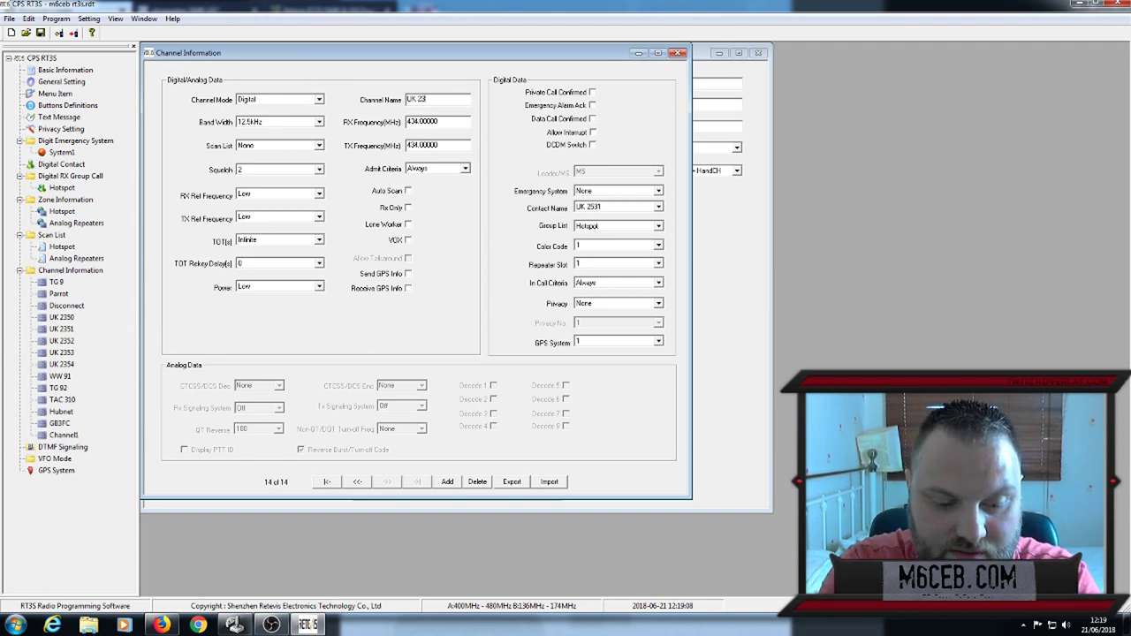
pyautogui.write('51')
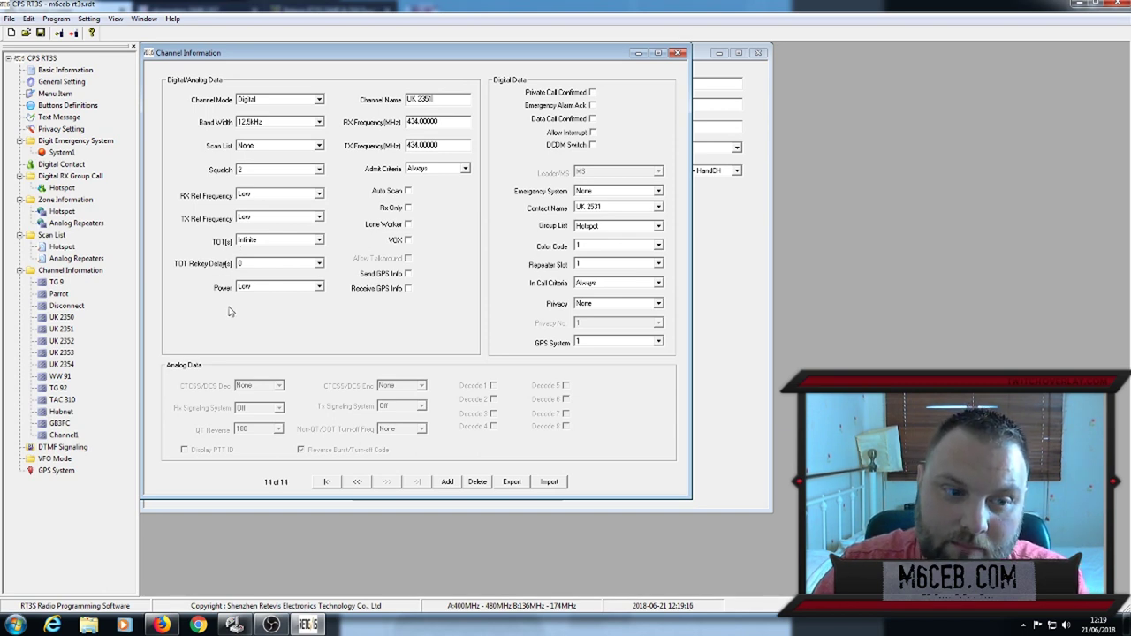
pyautogui.click(60, 423)
pyautogui.click(600, 339)
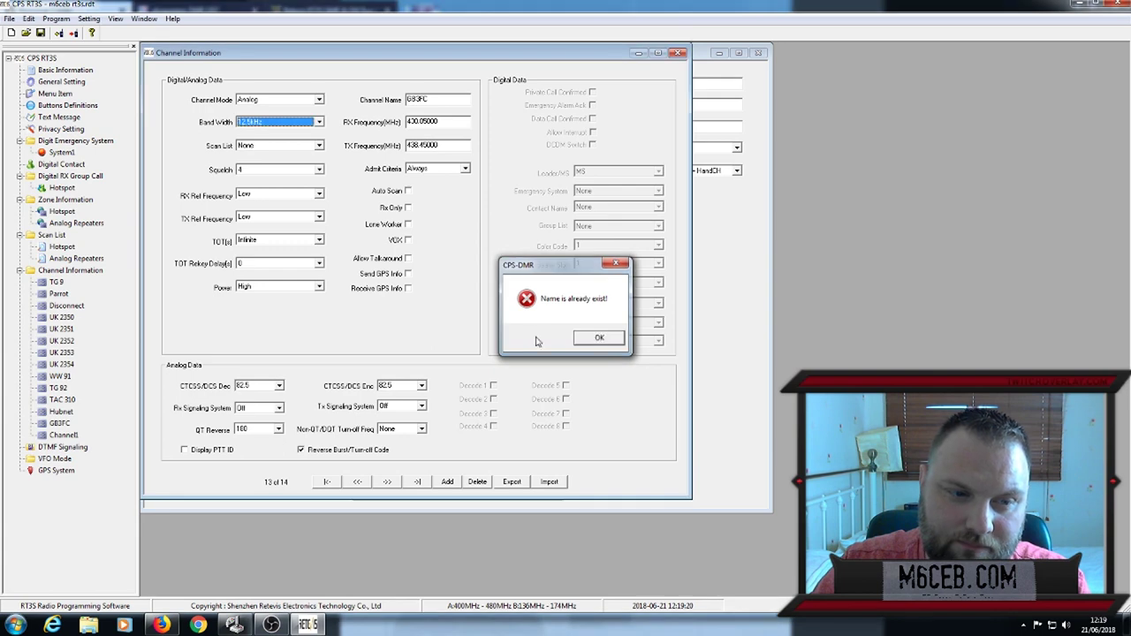
# Compare the GB3FC channel with UK 2351 and check its Channel Mode choices, keeping Analog
pyautogui.click(60, 424)
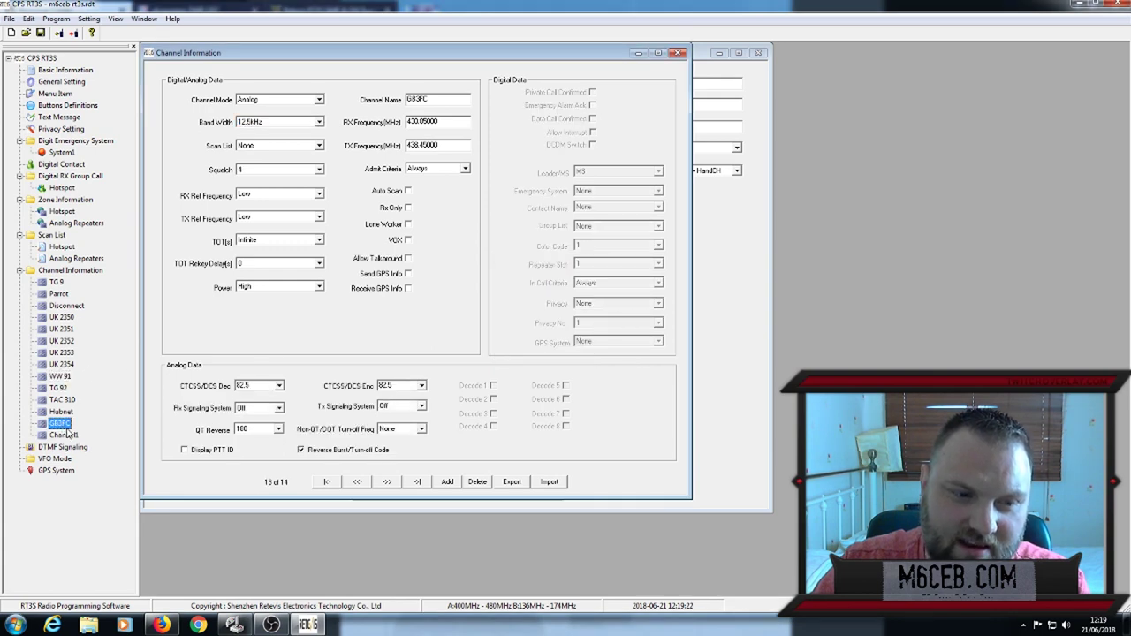
pyautogui.click(66, 329)
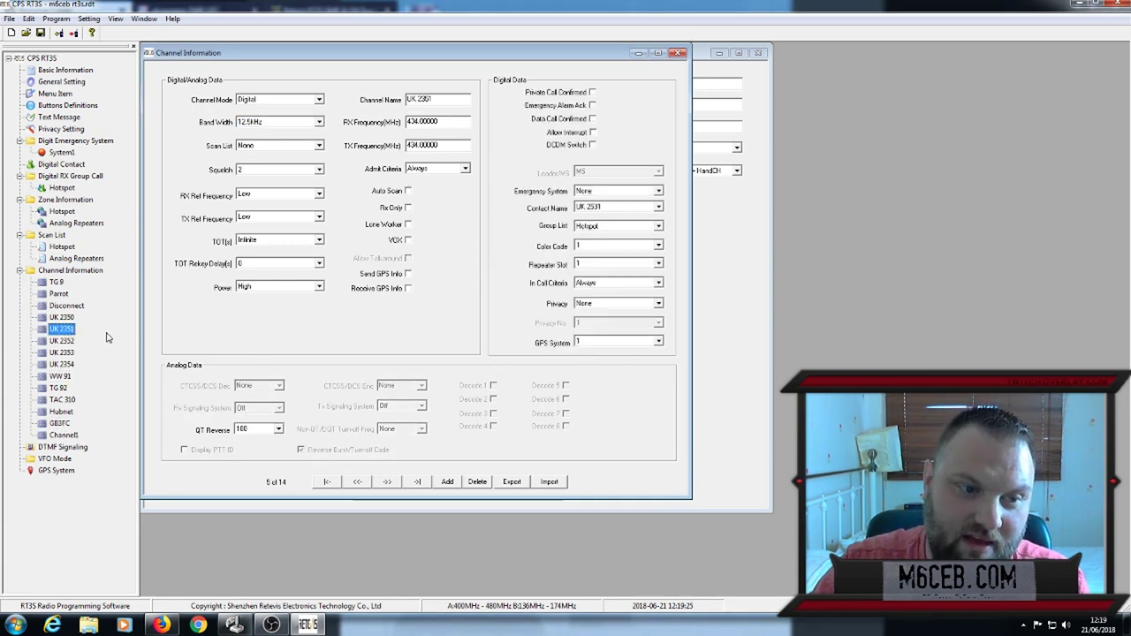
pyautogui.click(59, 423)
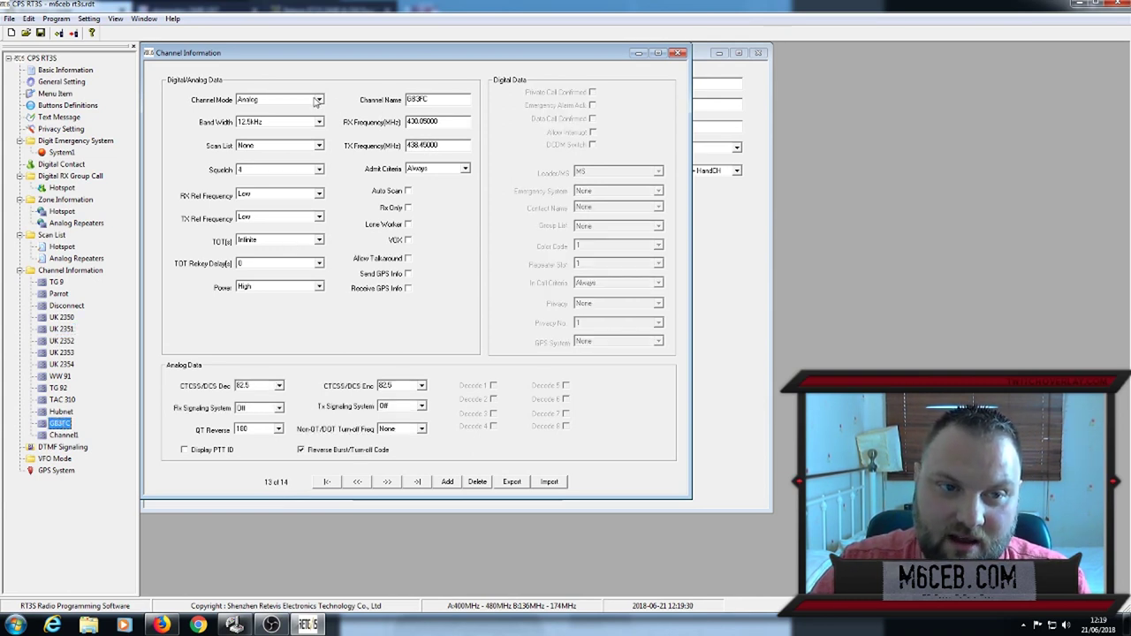
pyautogui.click(256, 103)
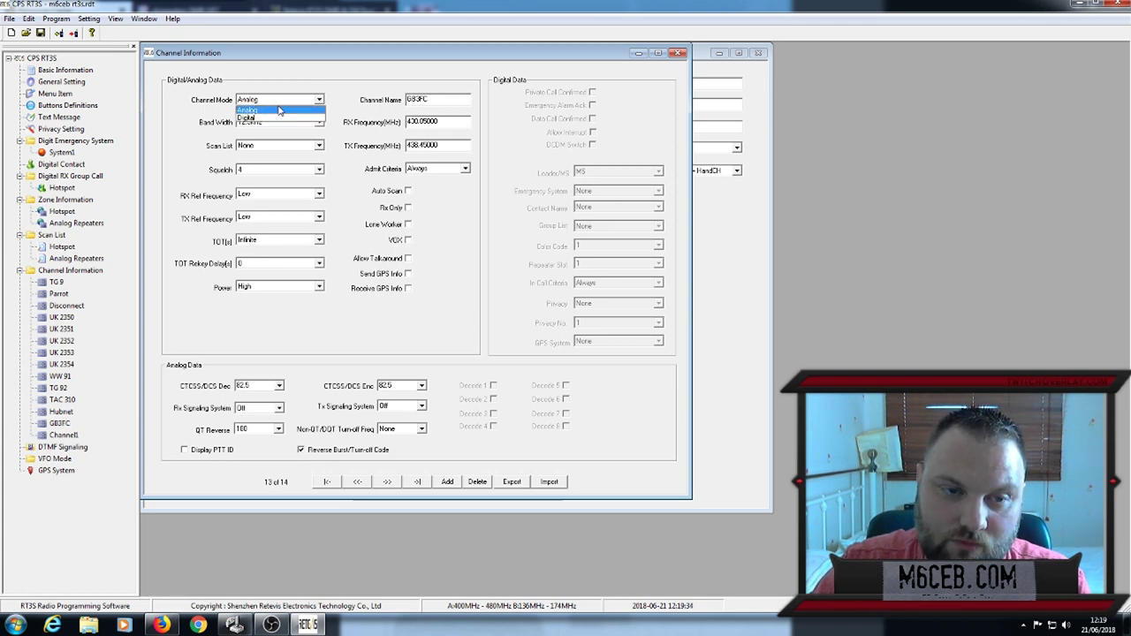
pyautogui.click(284, 110)
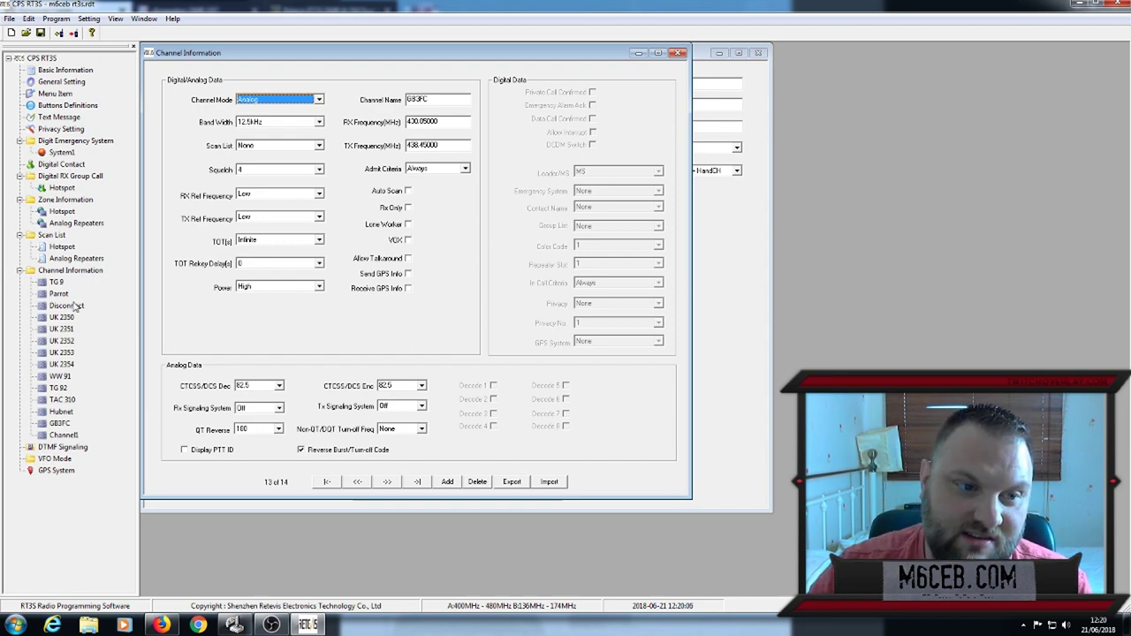
pyautogui.click(59, 423)
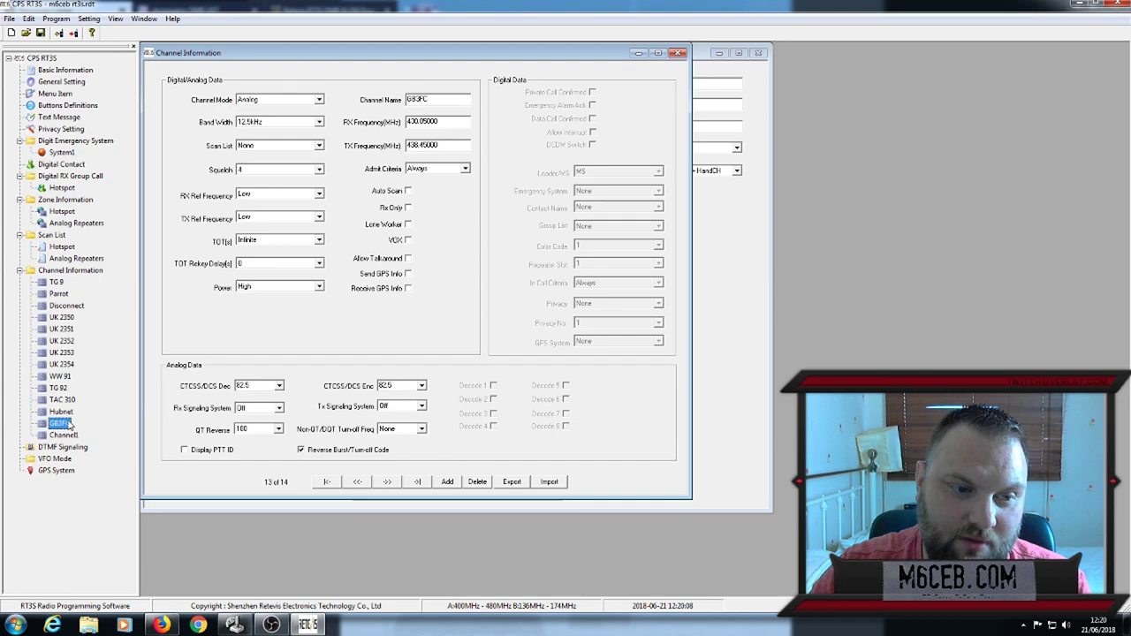
# View the settings of the UK 2353, TG 9, Parrot and Disconnect channels, and return to TG 9
pyautogui.click(61, 353)
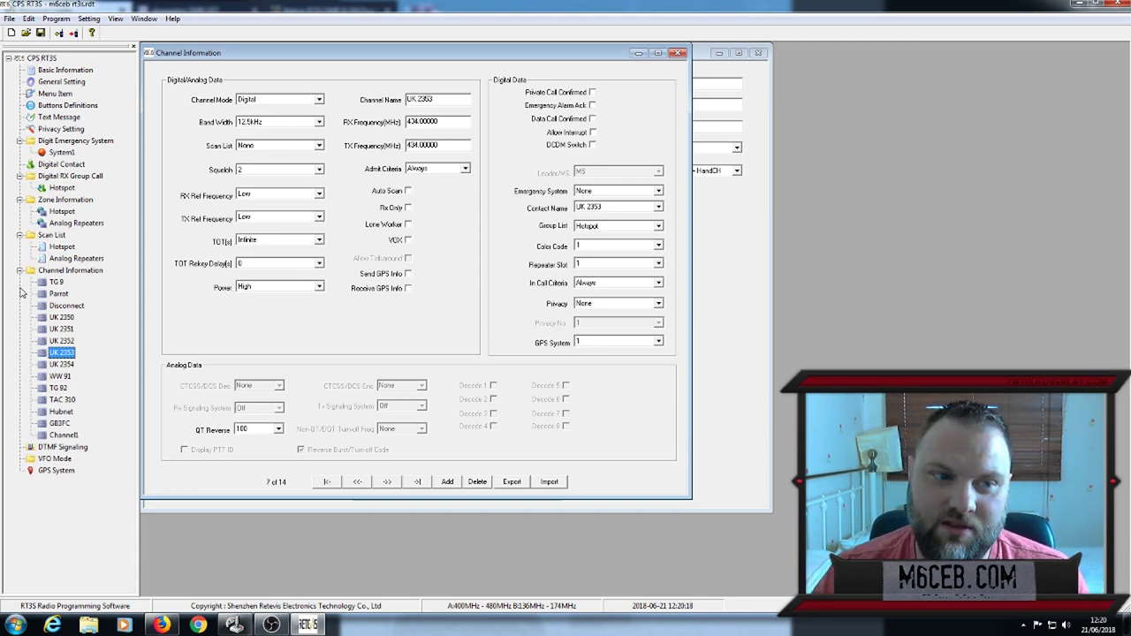
pyautogui.click(57, 283)
pyautogui.click(60, 294)
pyautogui.click(68, 306)
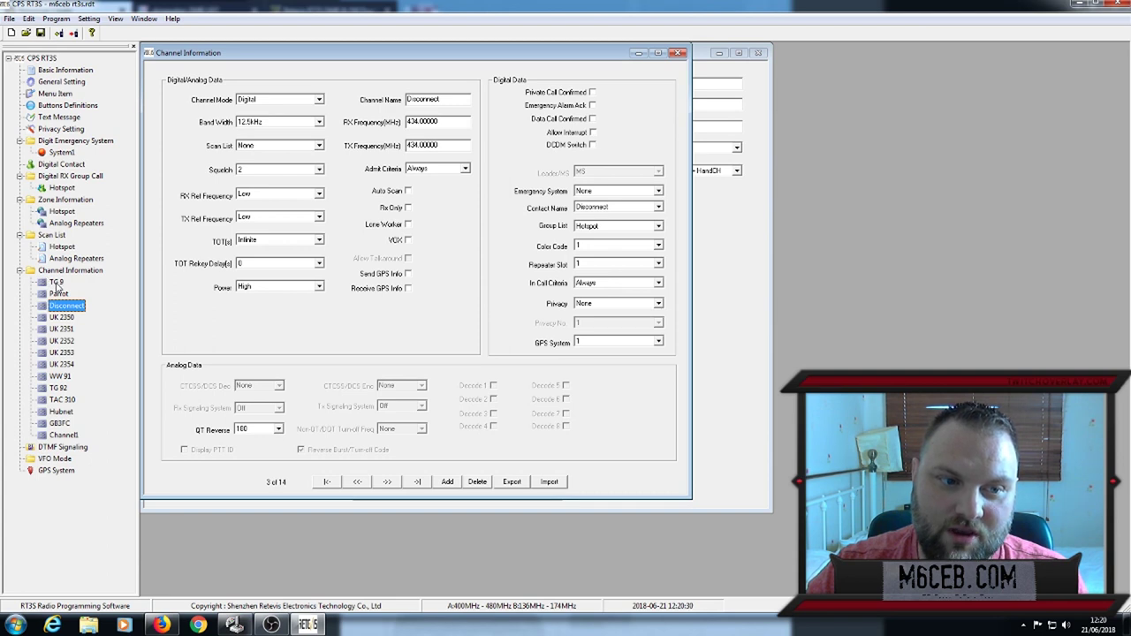
pyautogui.click(57, 283)
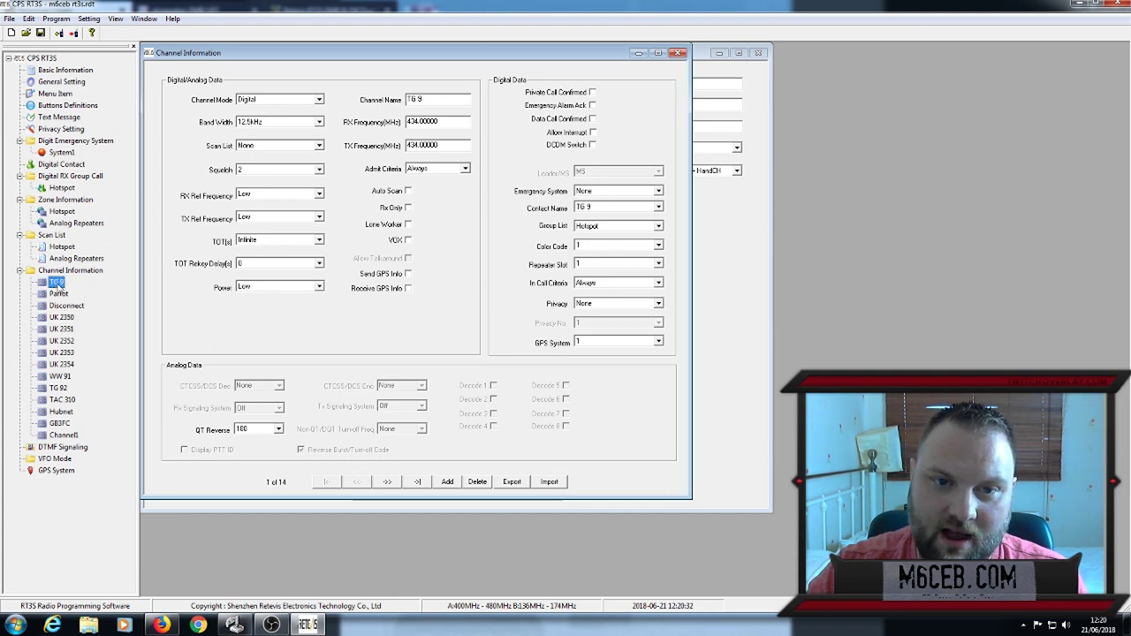
# Check the TG 9 channel's name against its Contact Name list, leaving TG 9 as the contact
pyautogui.moveTo(442, 98); pyautogui.dragTo(408, 99)
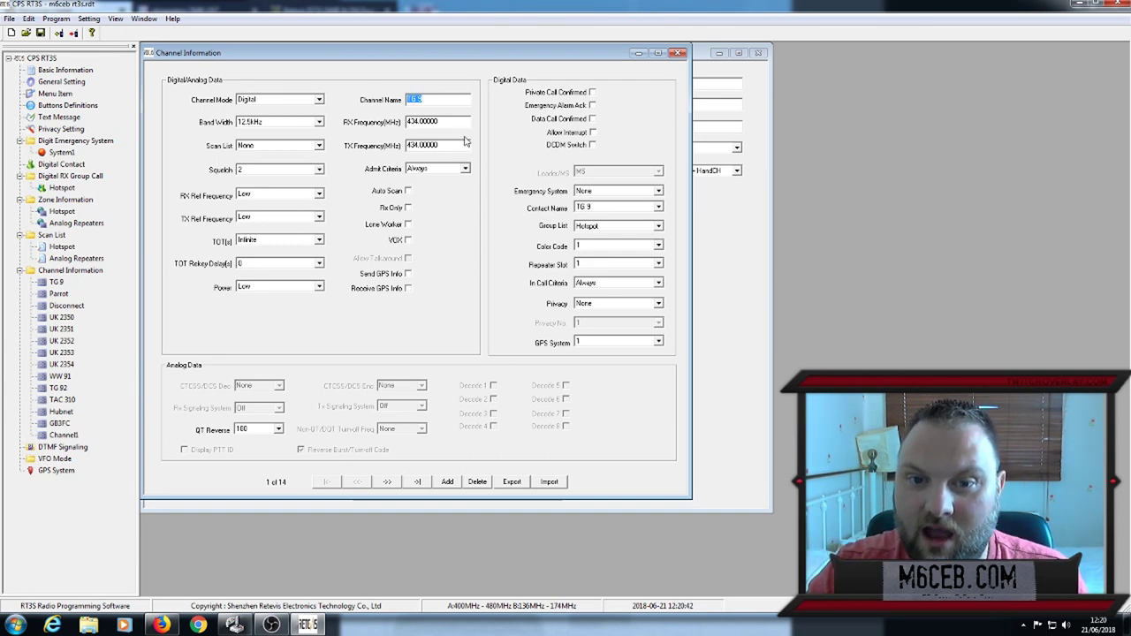
pyautogui.click(610, 209)
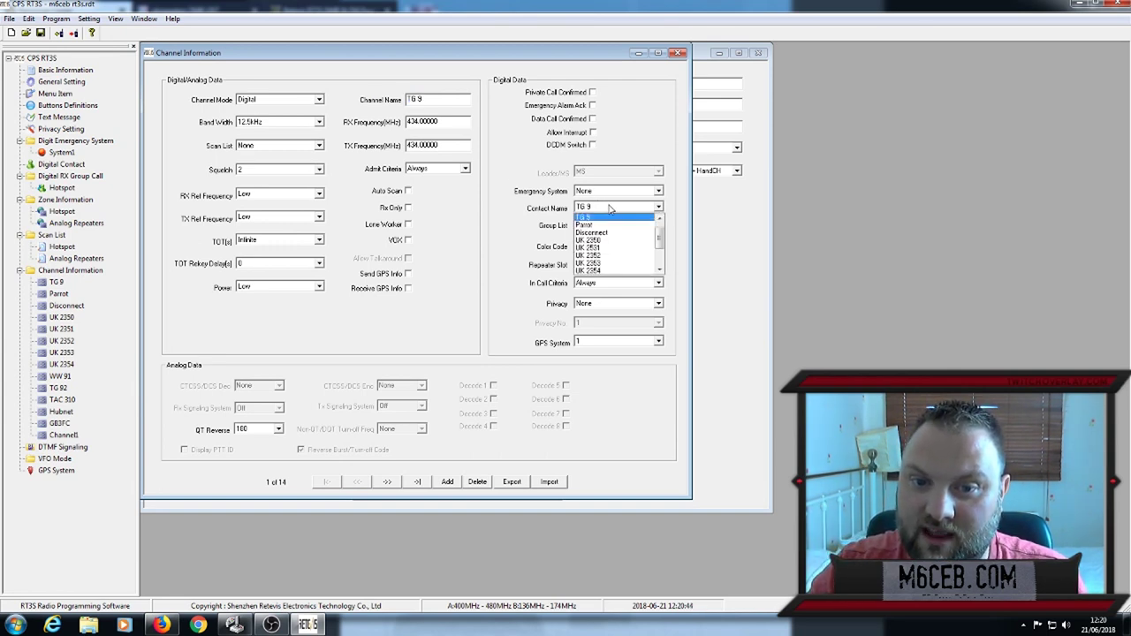
pyautogui.click(610, 209)
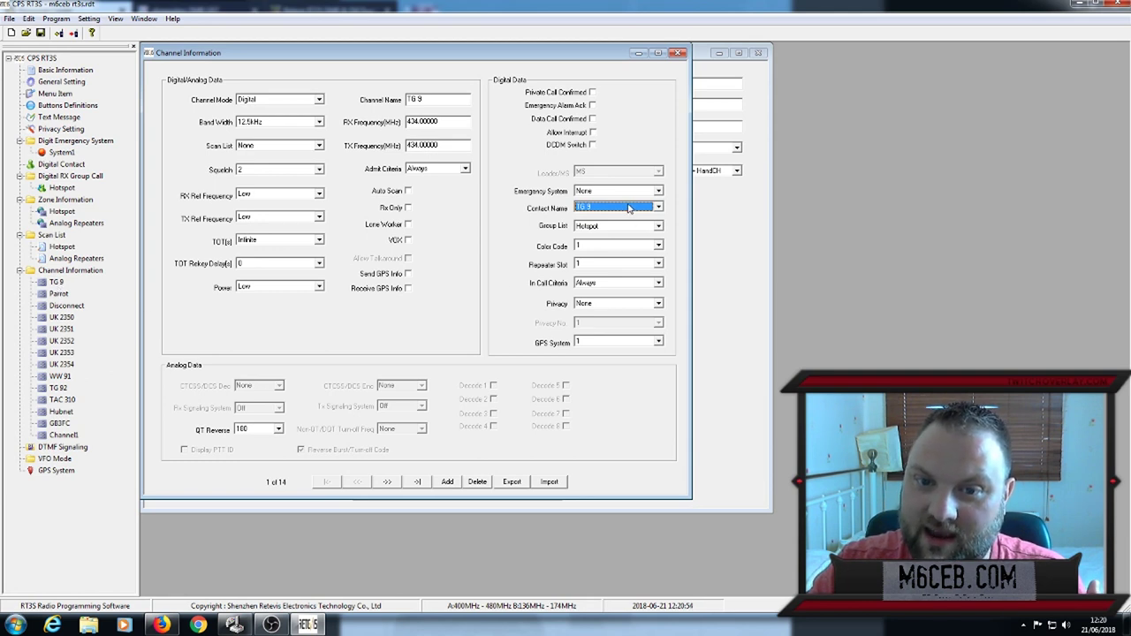
pyautogui.moveTo(433, 104); pyautogui.dragTo(392, 106)
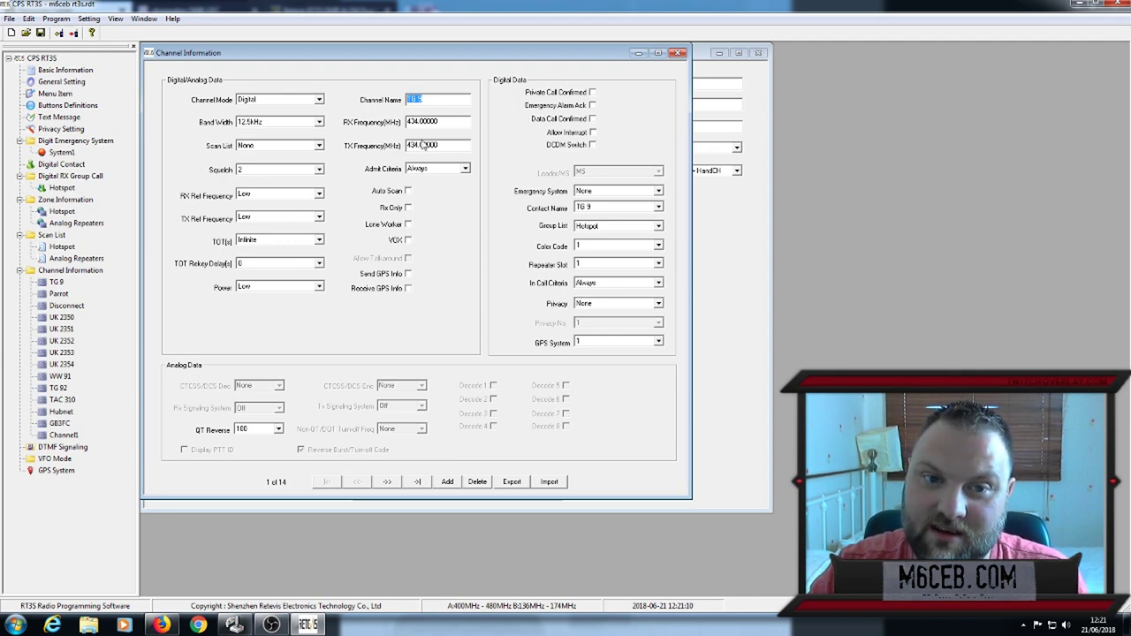
# Add two new channels to the Channel Information list
pyautogui.rightClick(70, 272)
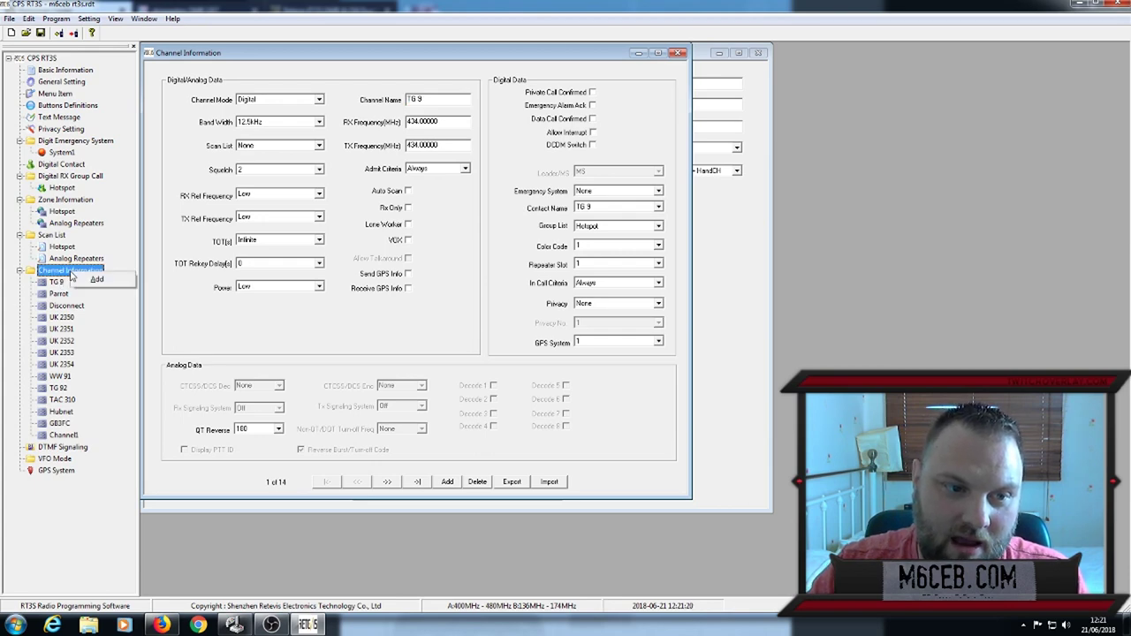
pyautogui.click(99, 280)
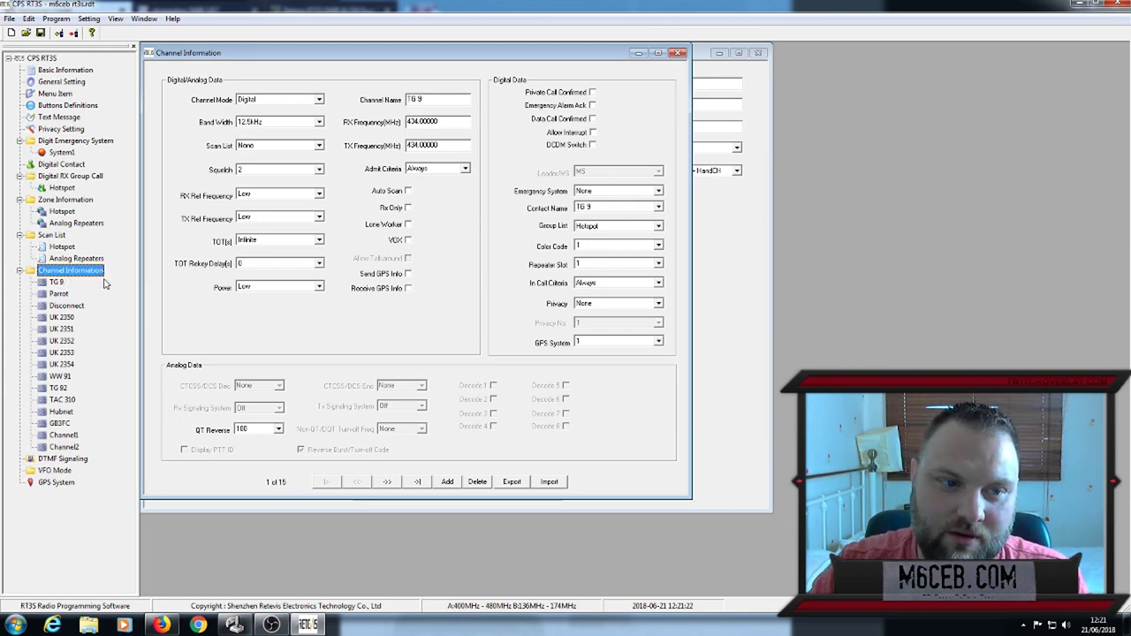
pyautogui.rightClick(80, 269)
pyautogui.click(101, 283)
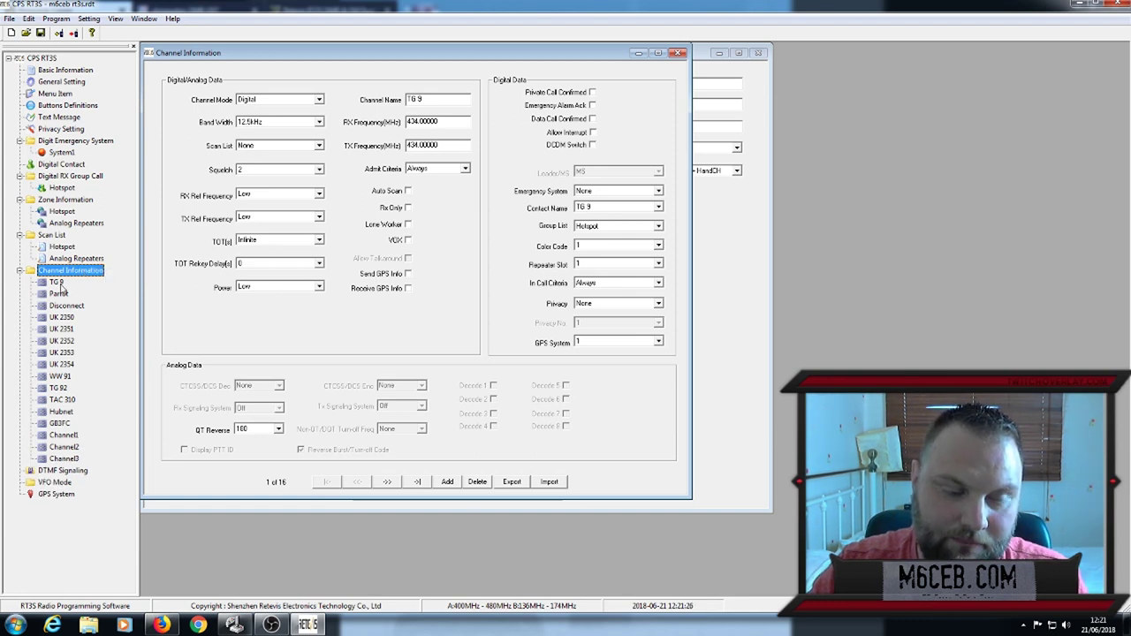
# Copy the TG 9 channel's settings and paste them onto Channel2
pyautogui.click(58, 282)
pyautogui.rightClick(64, 283)
pyautogui.click(87, 293)
pyautogui.click(64, 447)
pyautogui.rightClick(78, 449)
pyautogui.click(109, 469)
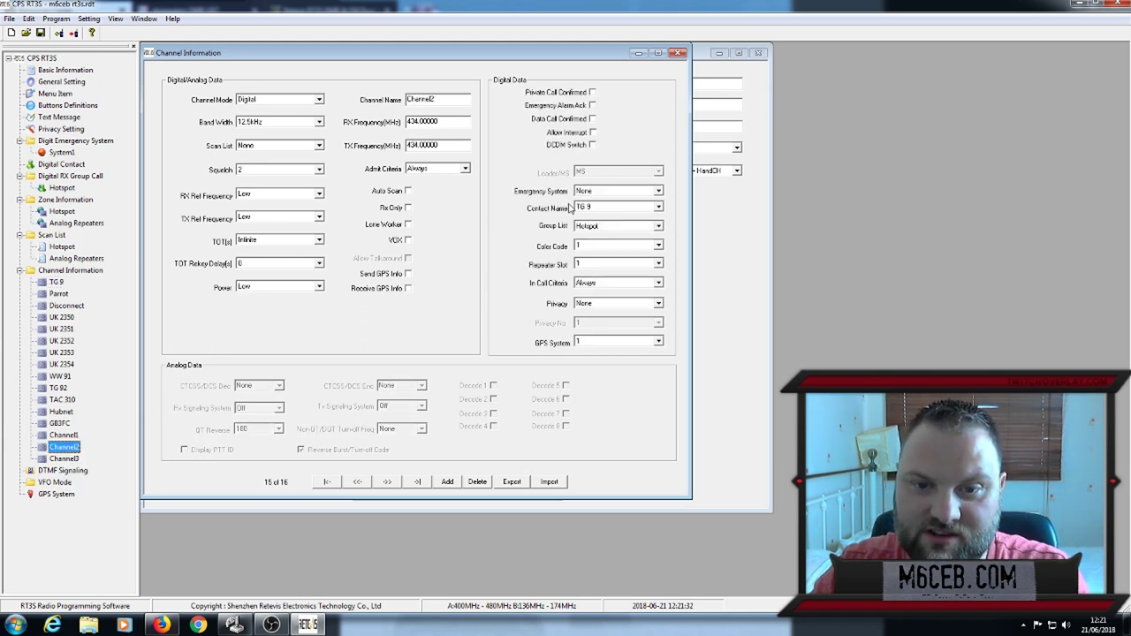
# Rename Channel2 as GB7OA TG9 and update its entry in the channel list
pyautogui.doubleClick(421, 95)
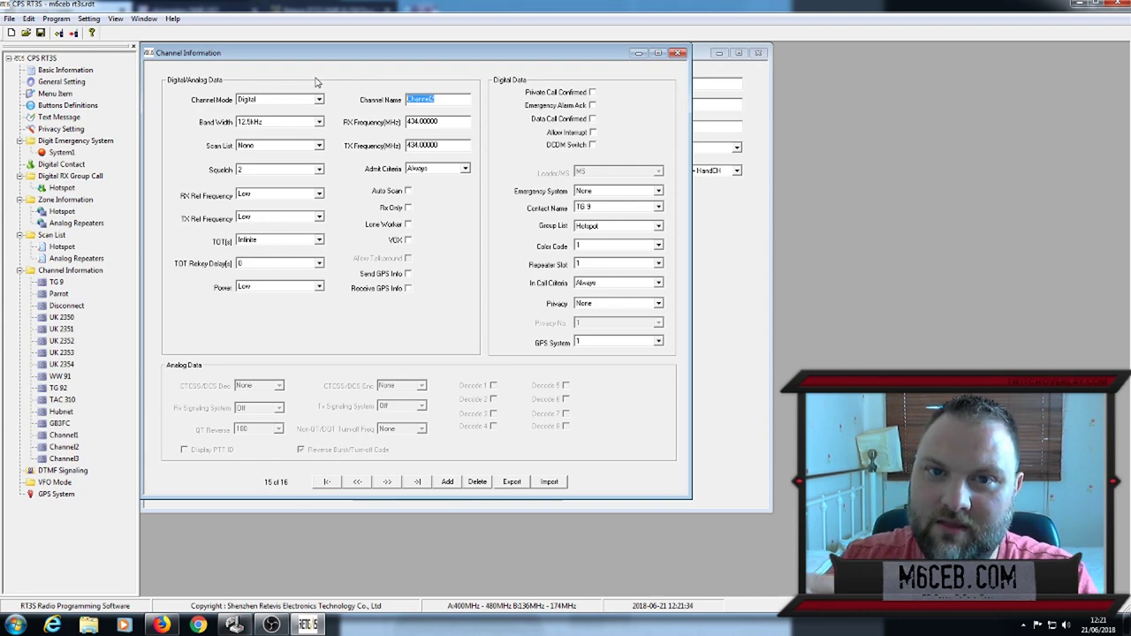
pyautogui.write('GB')
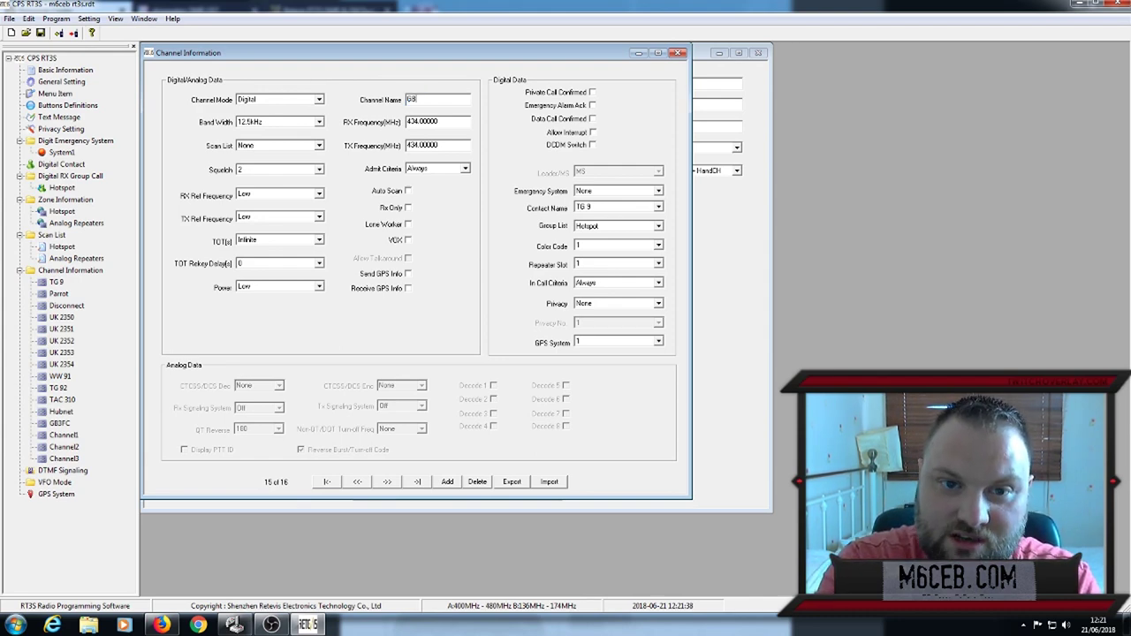
pyautogui.write('7')
pyautogui.write('ed')
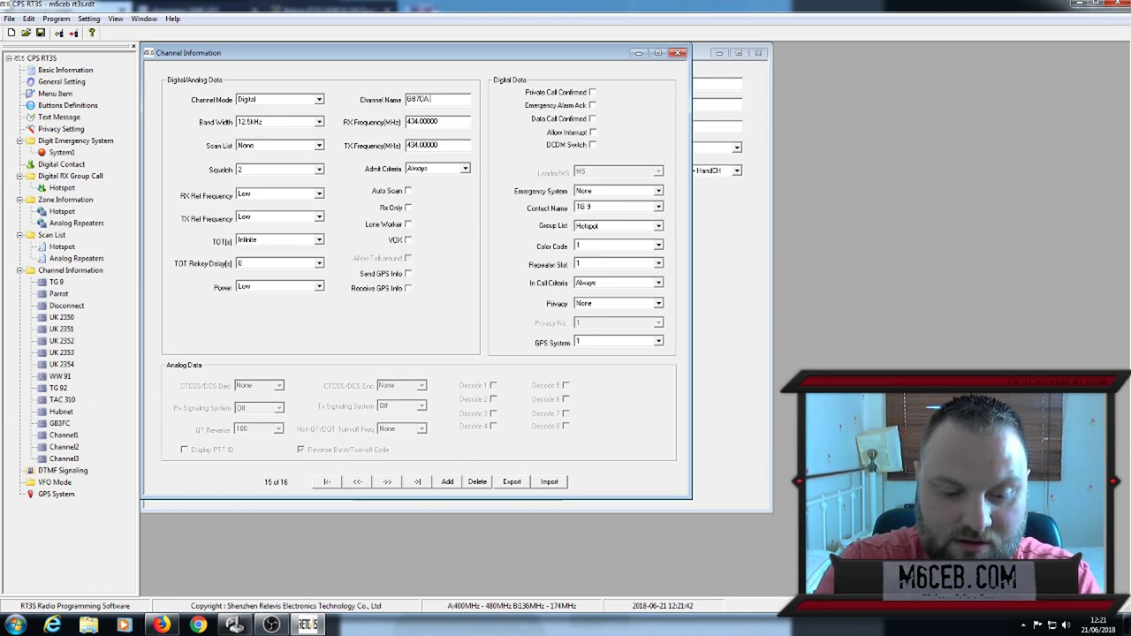
pyautogui.write(' TG8')
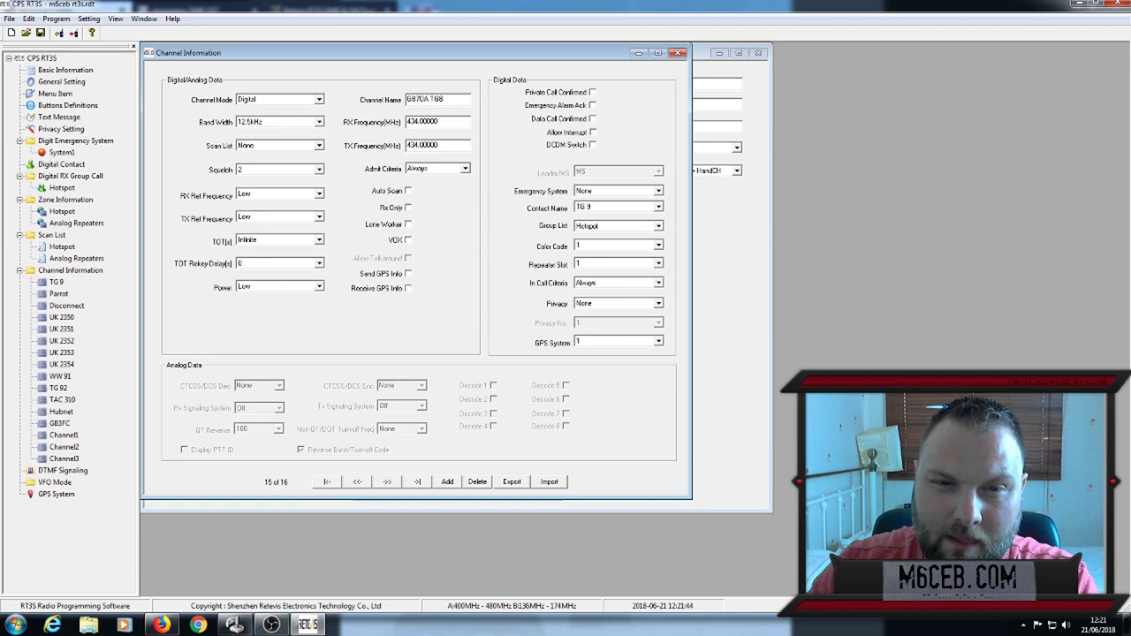
pyautogui.click(60, 390)
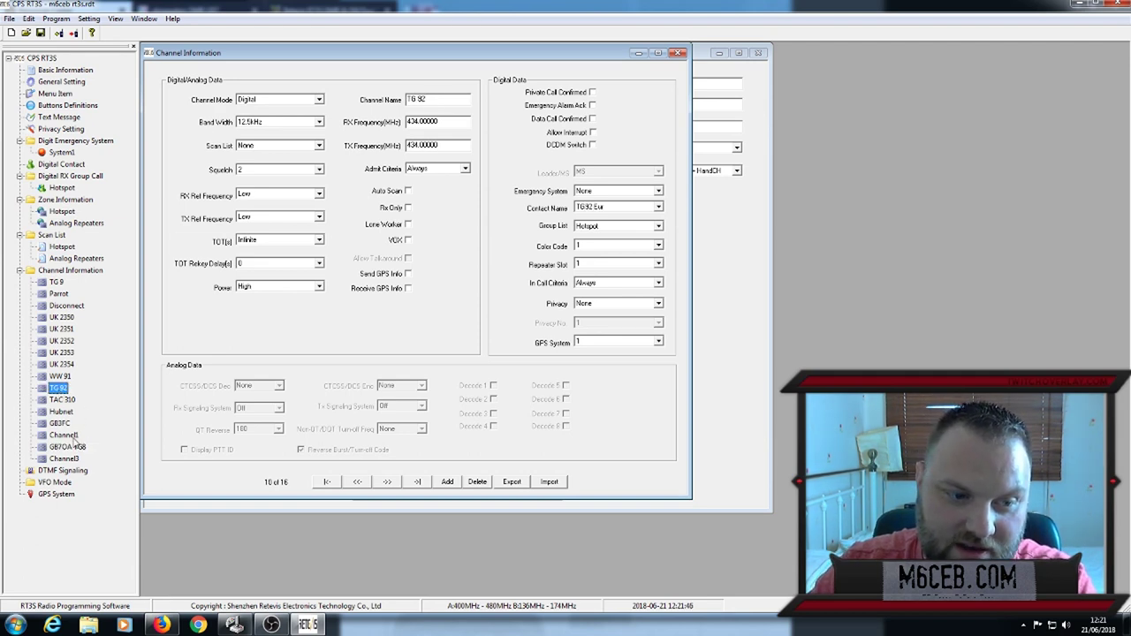
pyautogui.click(83, 450)
pyautogui.click(459, 97)
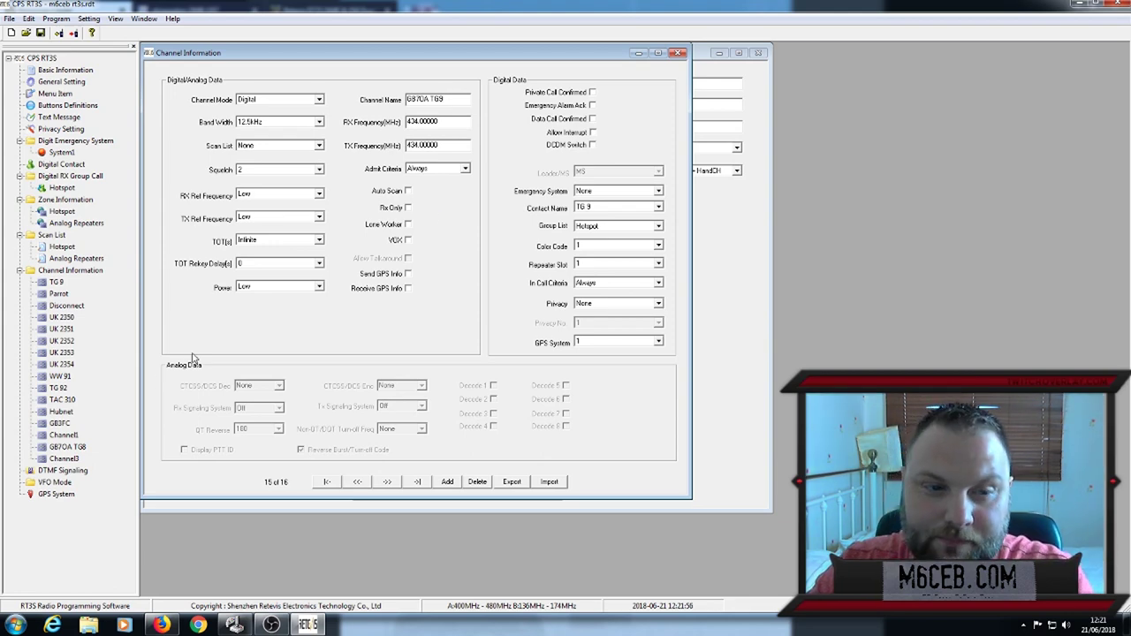
pyautogui.click(72, 449)
pyautogui.click(63, 459)
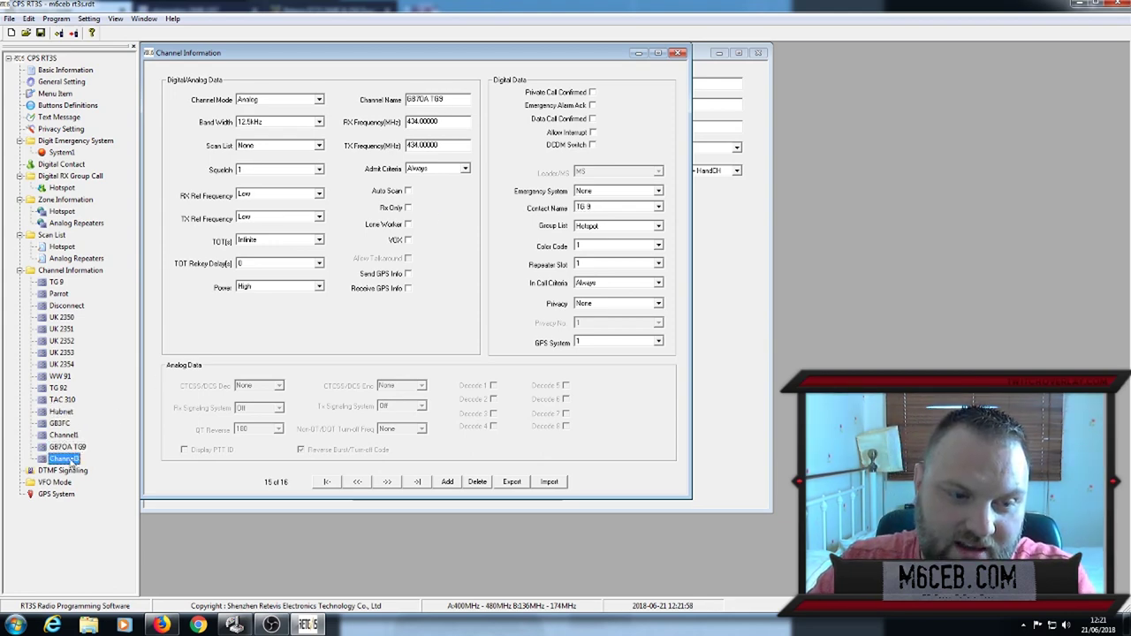
# Paste the copied TG 9 settings onto Channel3 and rename that channel GB7YY TG9
pyautogui.rightClick(65, 458)
pyautogui.click(89, 478)
pyautogui.doubleClick(422, 99)
pyautogui.write('GB')
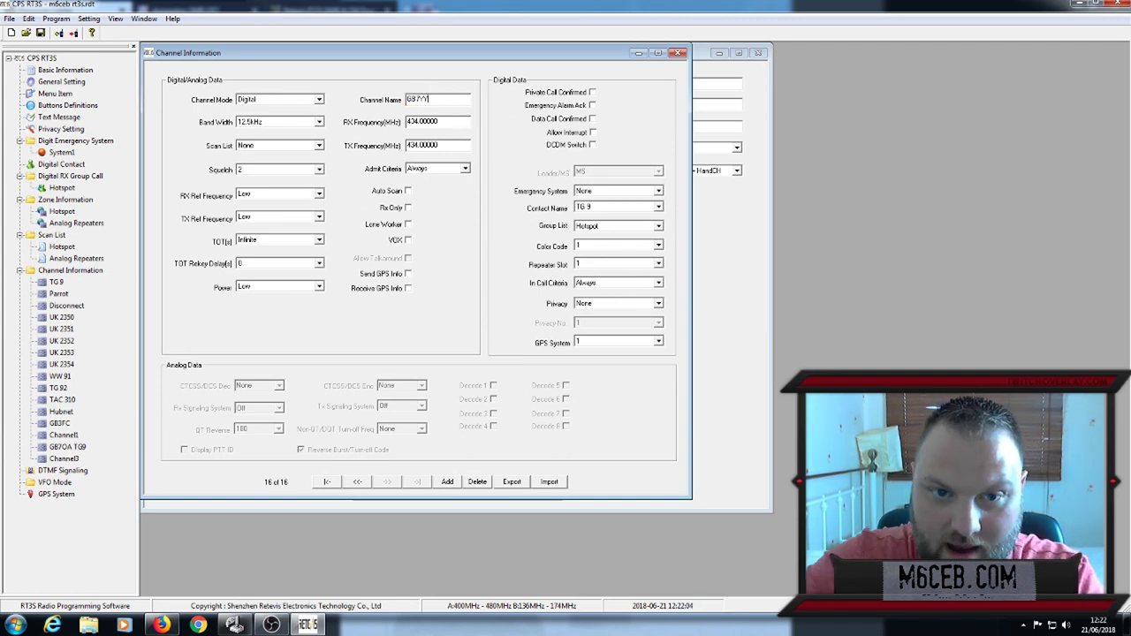
pyautogui.write('7YY')
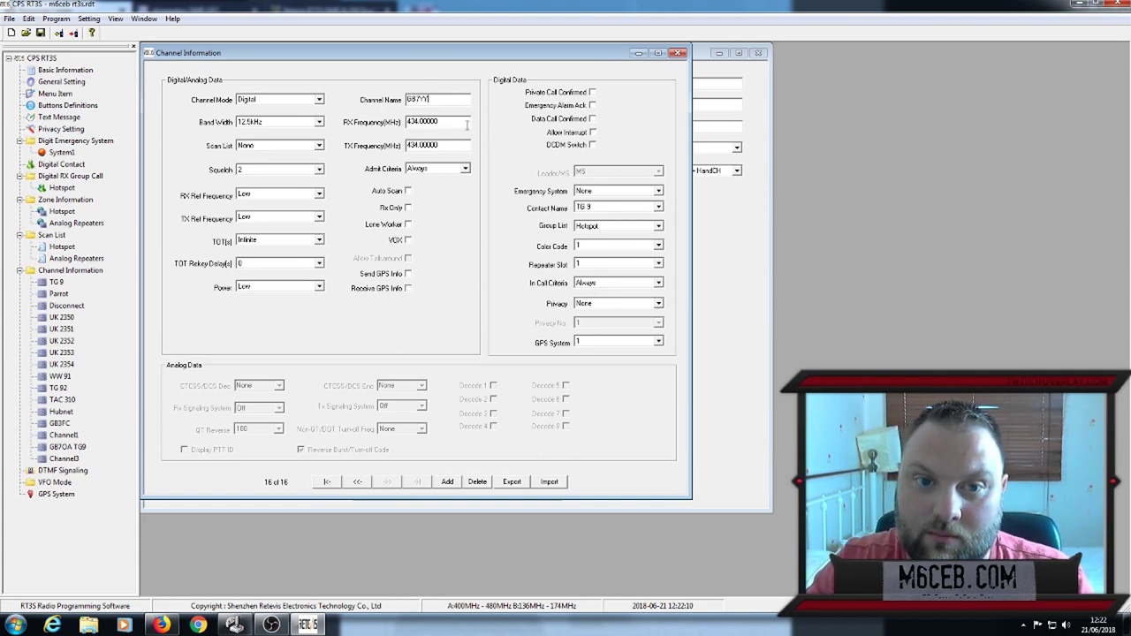
pyautogui.click(61, 376)
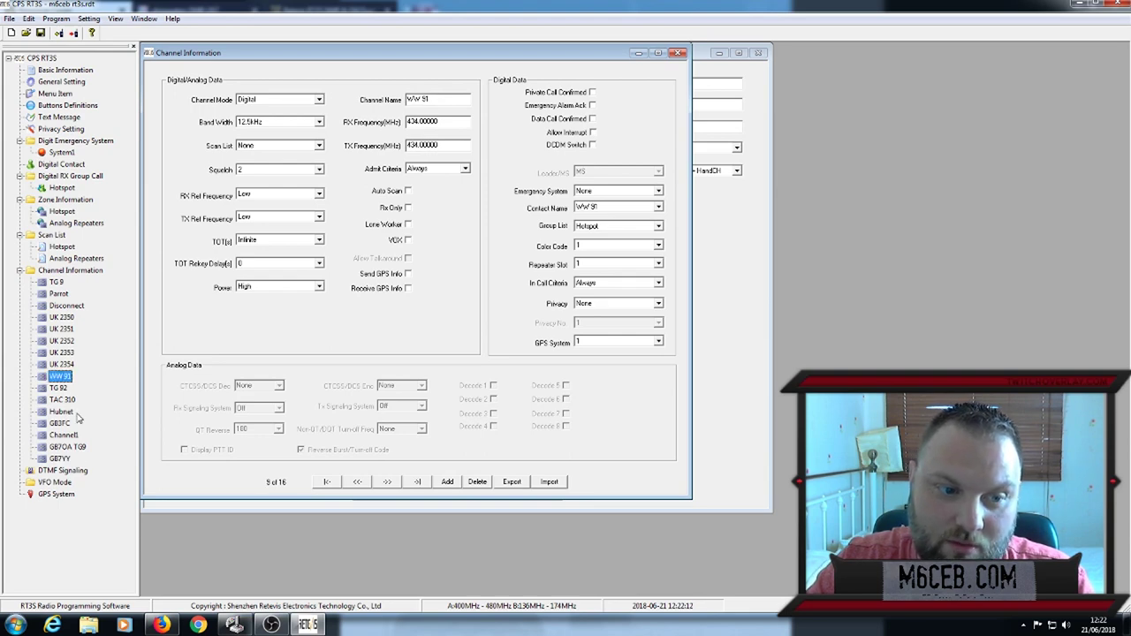
pyautogui.click(60, 458)
pyautogui.click(449, 98)
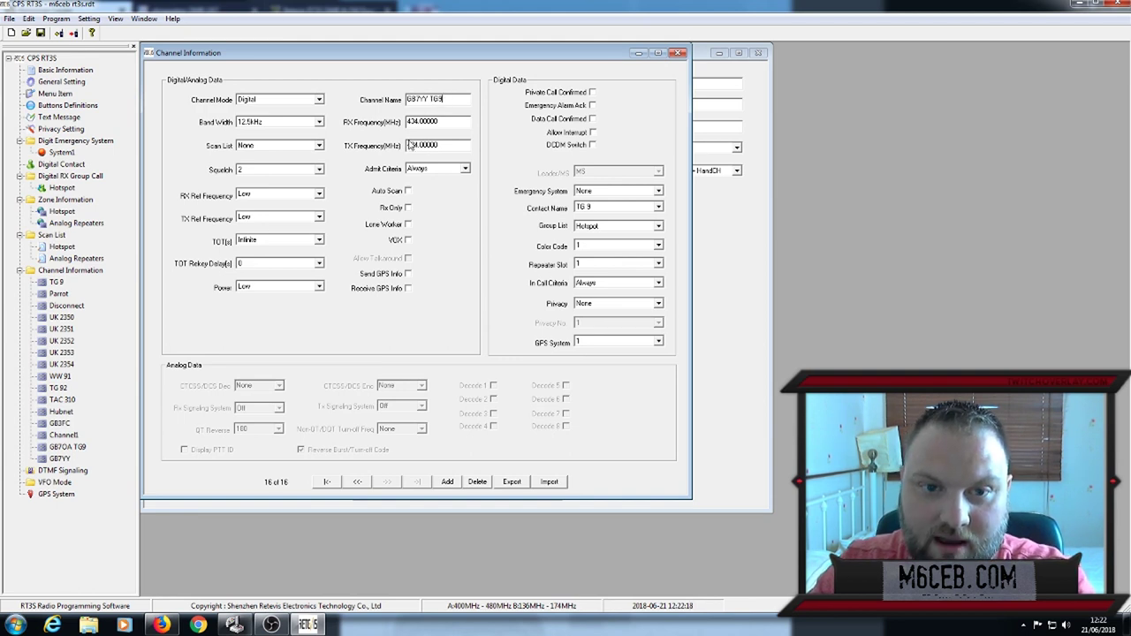
pyautogui.click(63, 400)
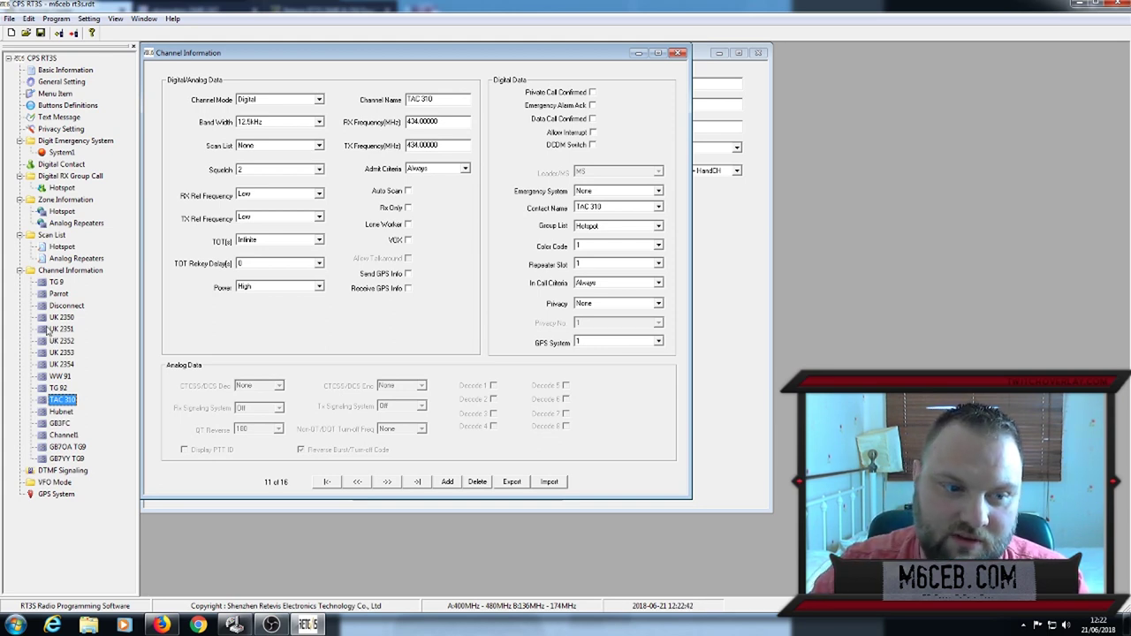
# Review the Hotspot zone members, the UK 2351 channel settings, the Hotspot scan list and the digital contacts
pyautogui.click(79, 202)
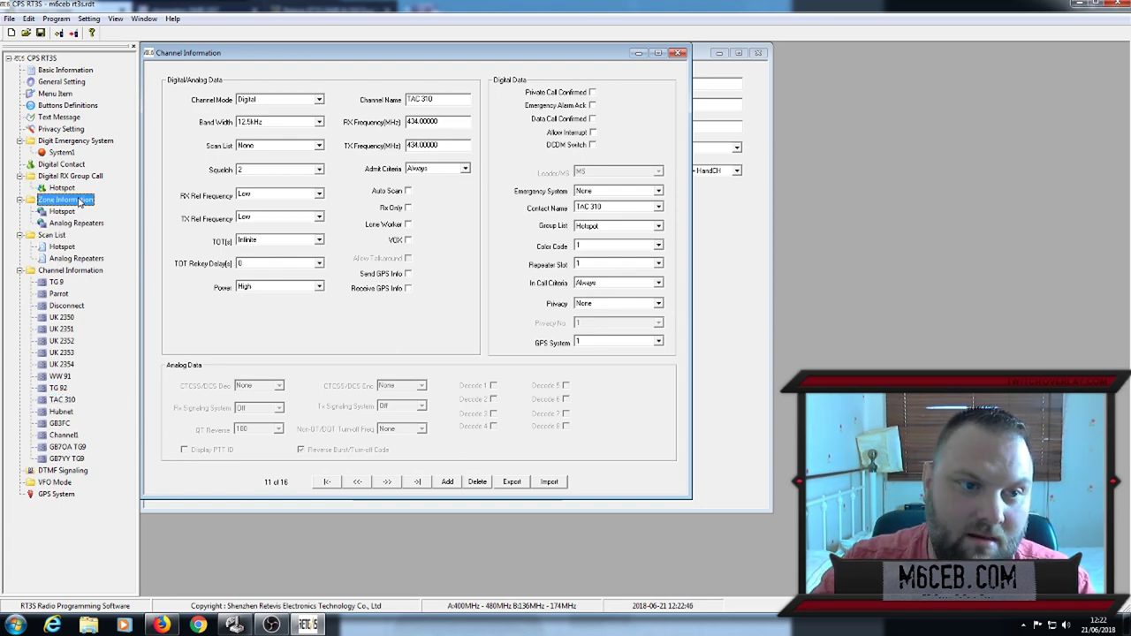
pyautogui.click(62, 212)
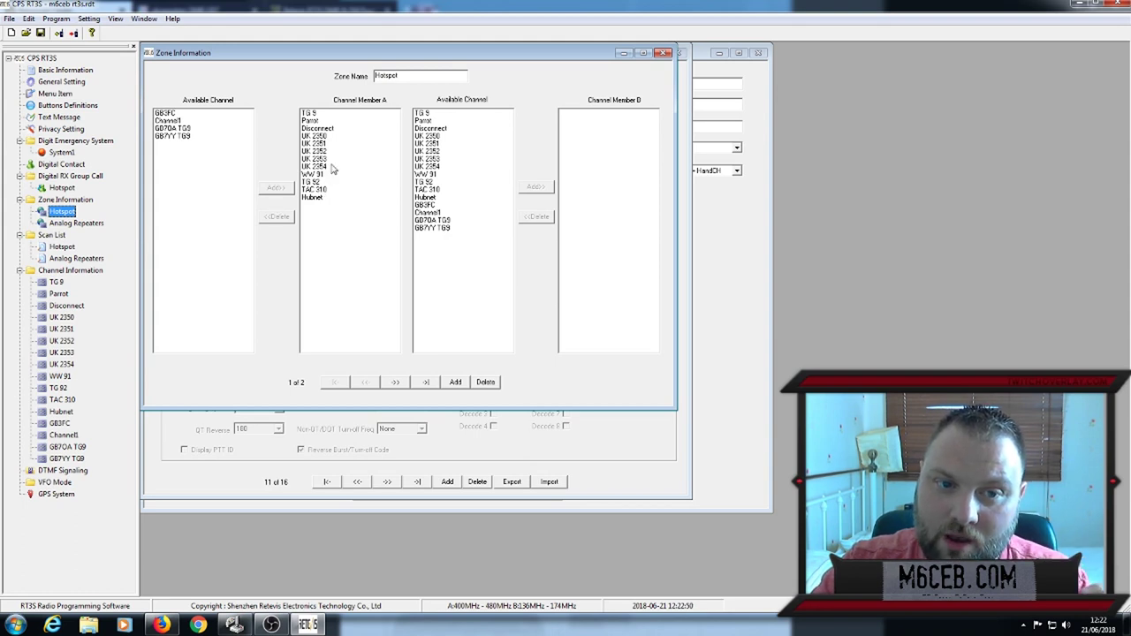
pyautogui.click(67, 330)
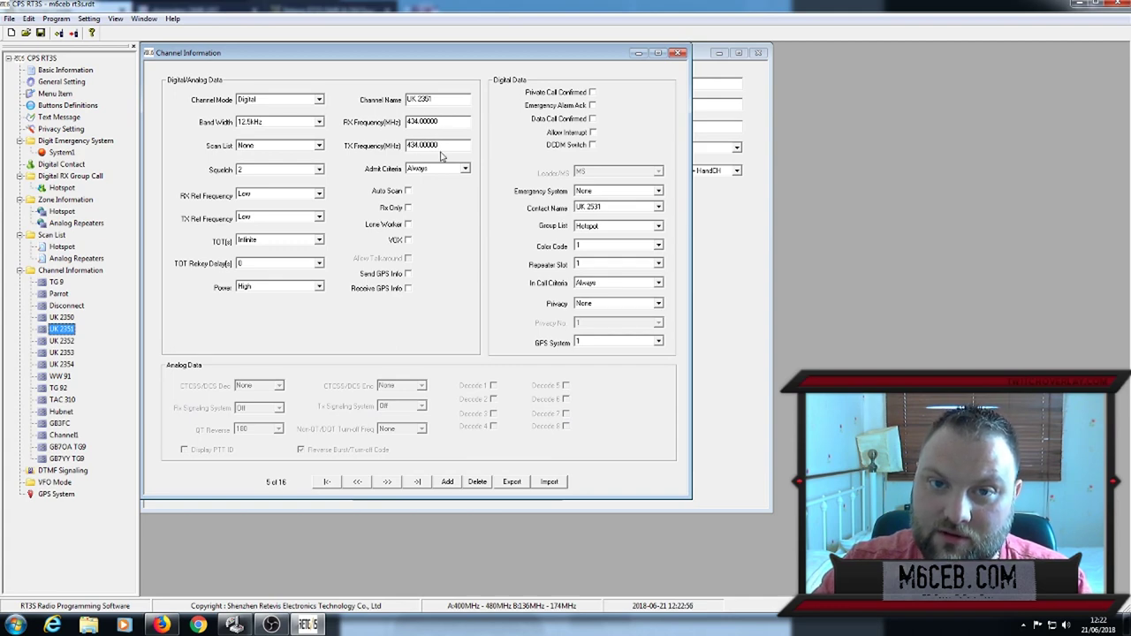
pyautogui.click(63, 247)
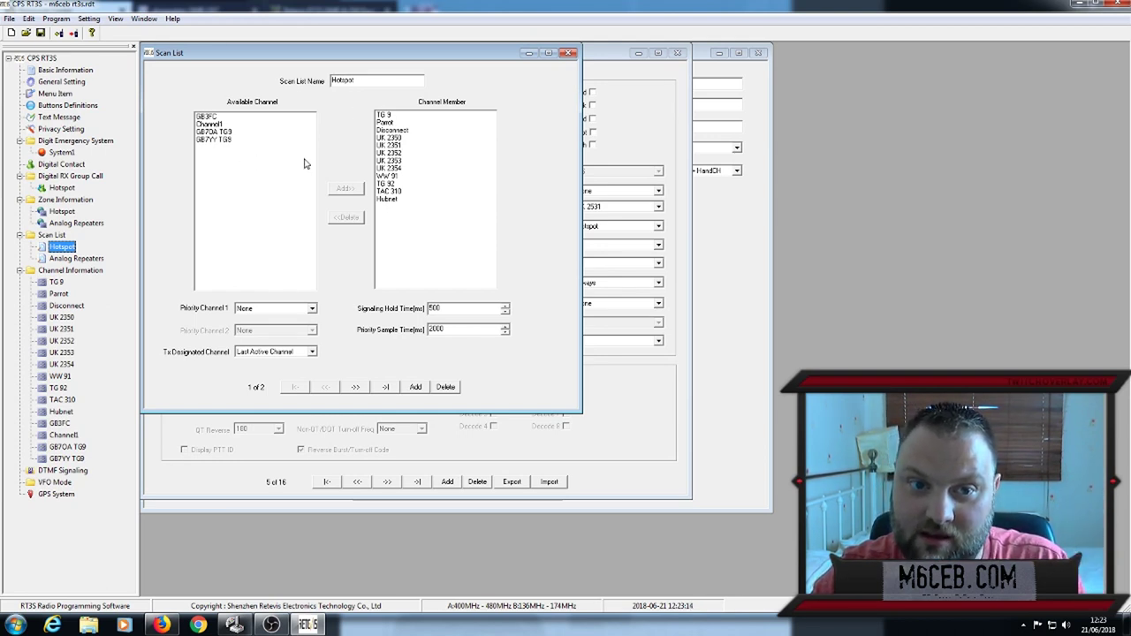
pyautogui.click(64, 153)
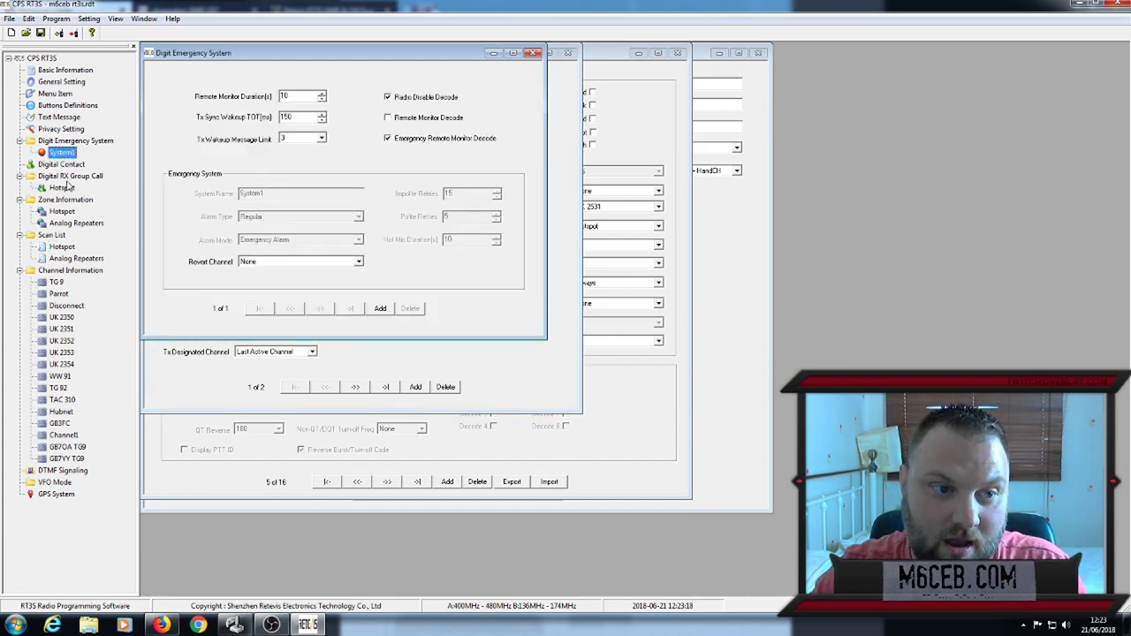
pyautogui.click(62, 166)
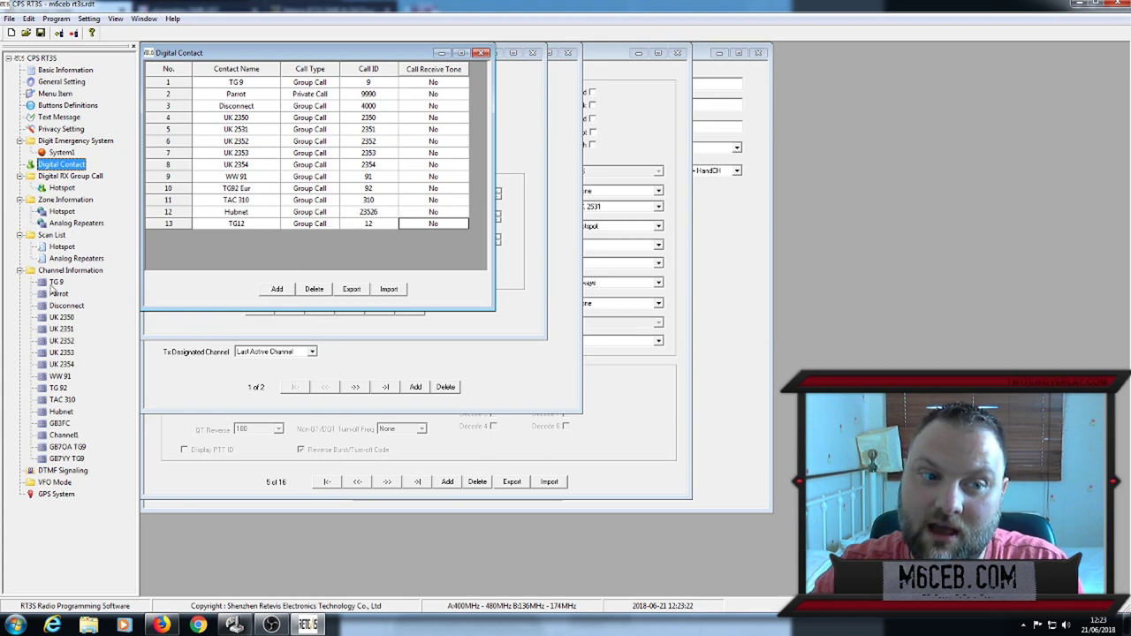
# Add another channel to the Channel Information list and paste the TG 9 channel's settings onto it
pyautogui.click(56, 282)
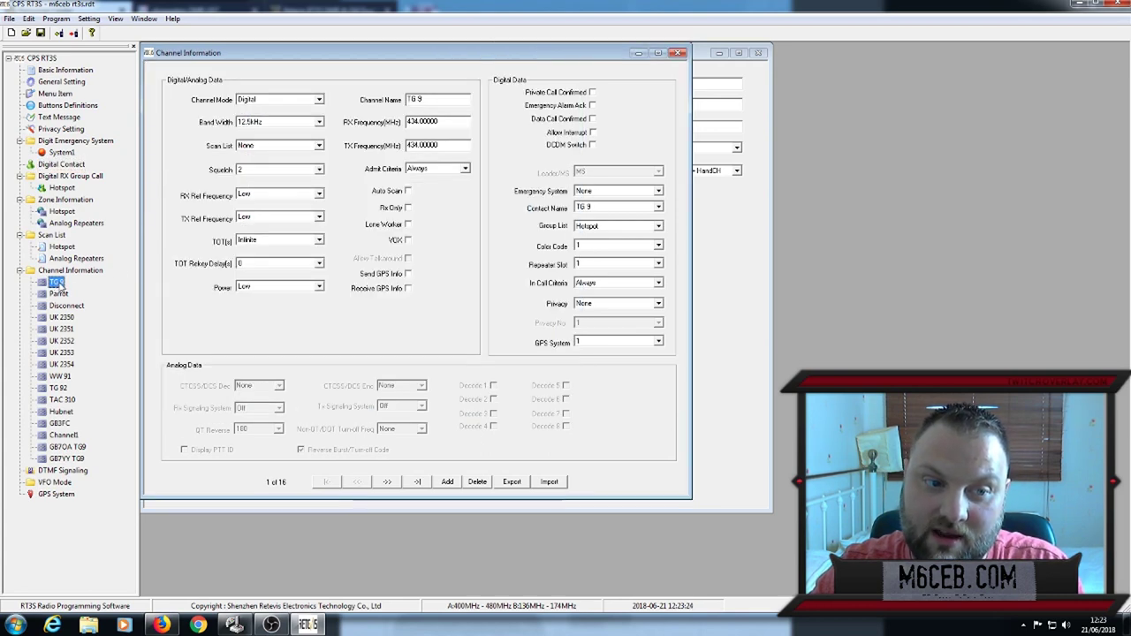
pyautogui.rightClick(57, 282)
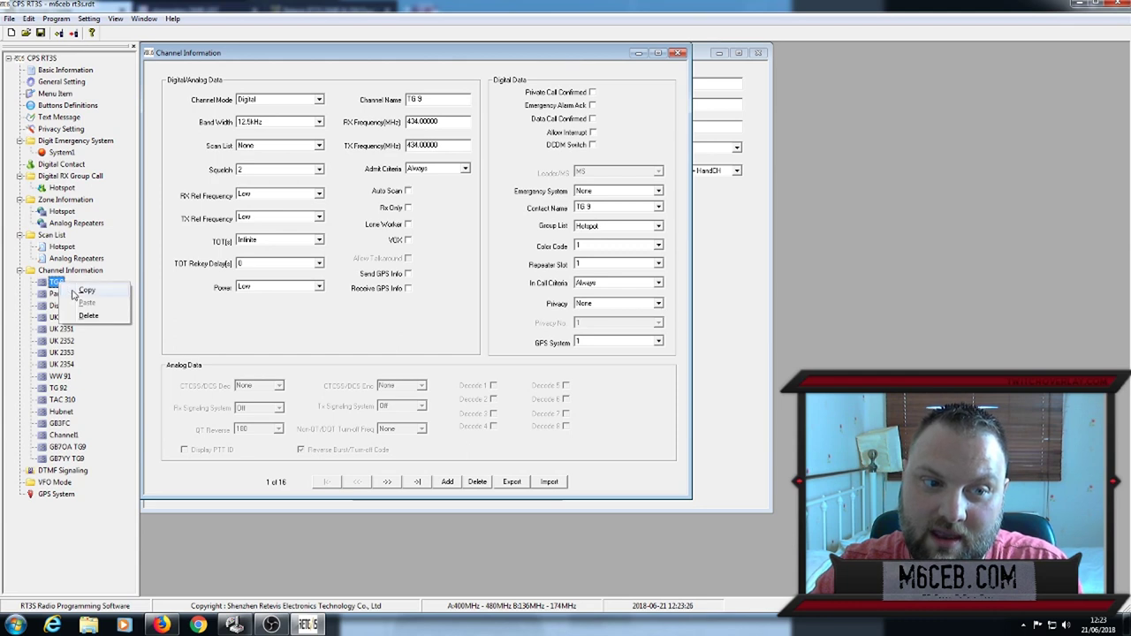
pyautogui.press('Escape')
pyautogui.rightClick(56, 270)
pyautogui.click(80, 277)
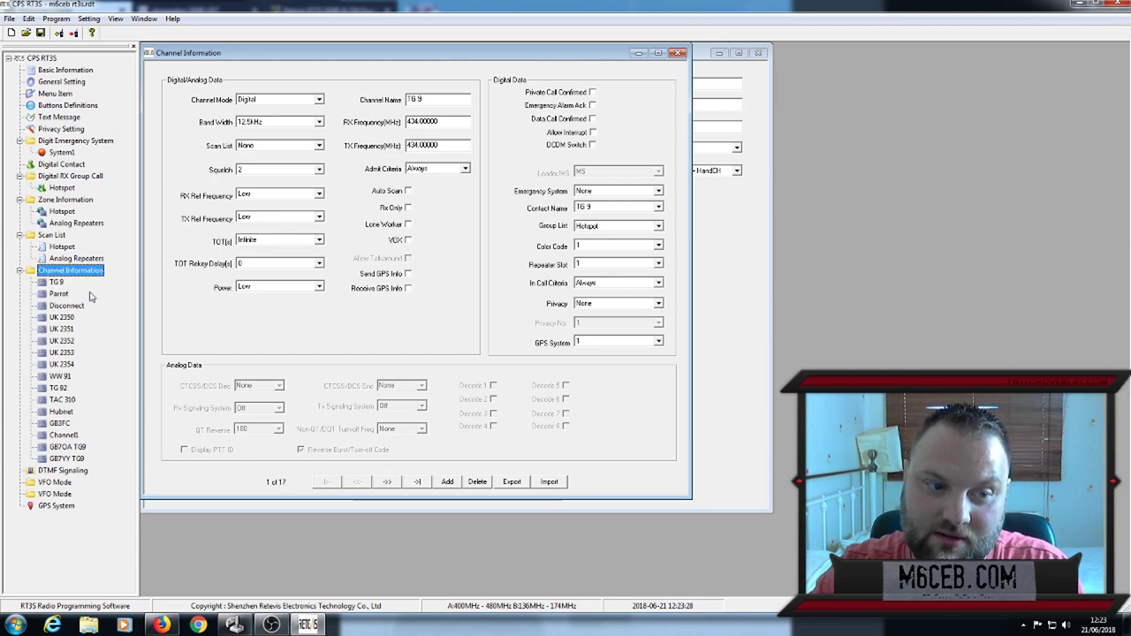
pyautogui.click(78, 471)
pyautogui.rightClick(68, 471)
pyautogui.click(107, 496)
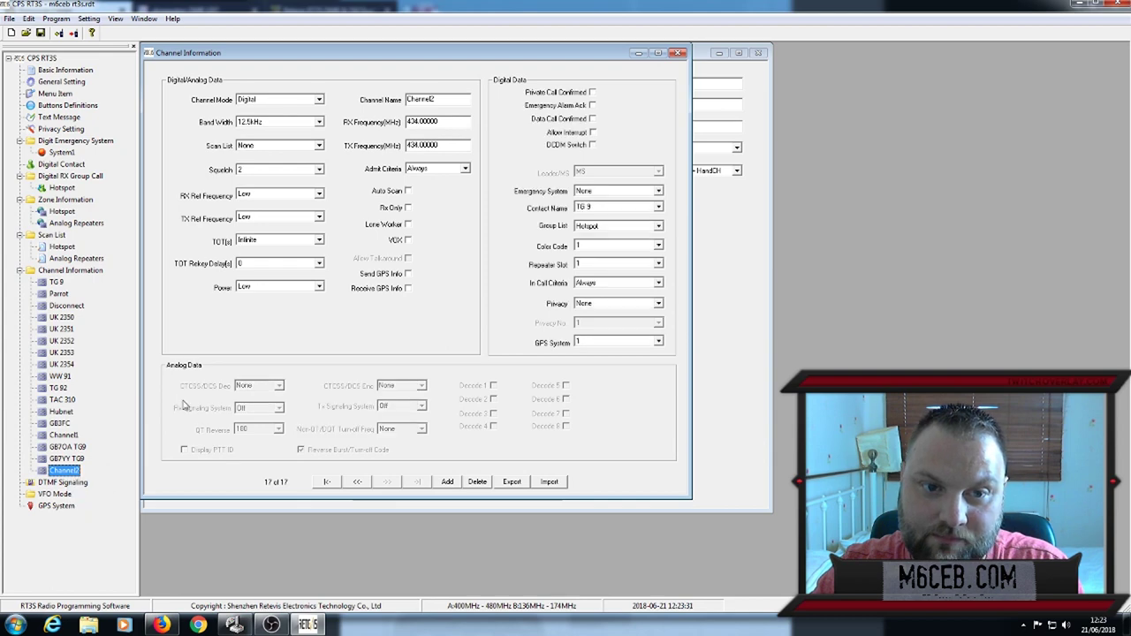
# Set the new channel's contact to TG12 and rename the channel TG12
pyautogui.click(586, 208)
pyautogui.scroll(-2, 619, 242)
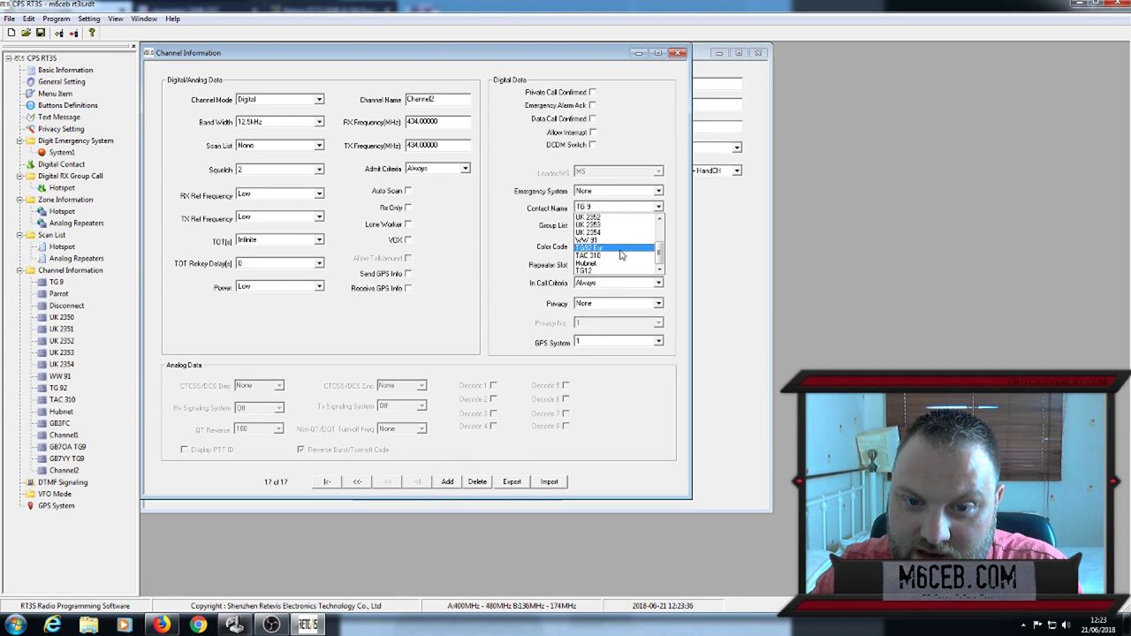
pyautogui.click(604, 271)
pyautogui.doubleClick(431, 101)
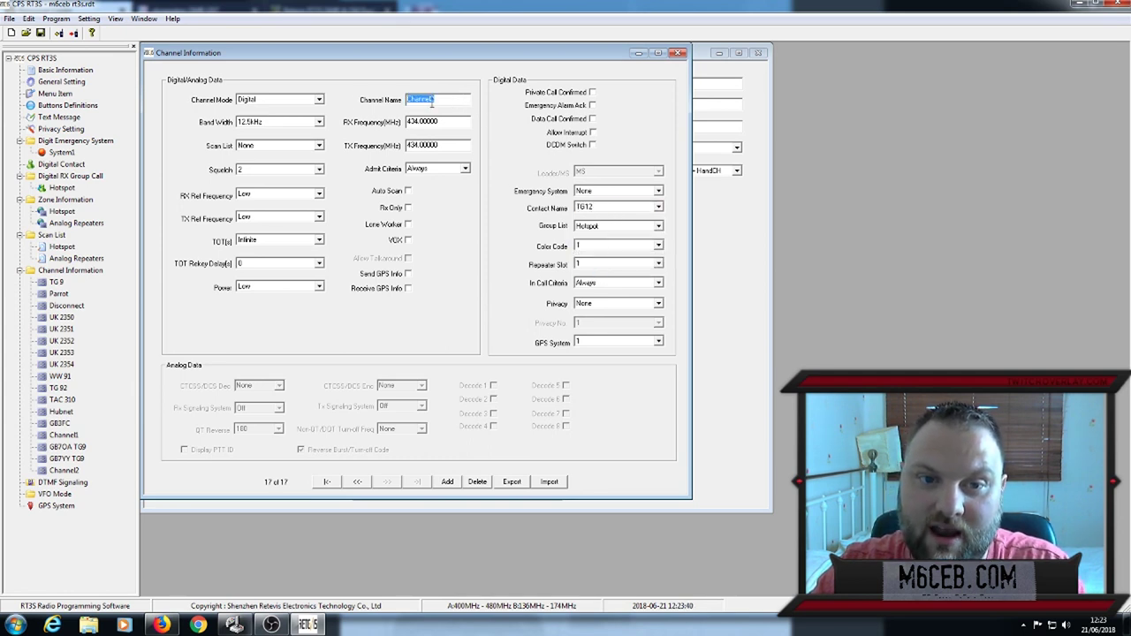
pyautogui.write('TG12')
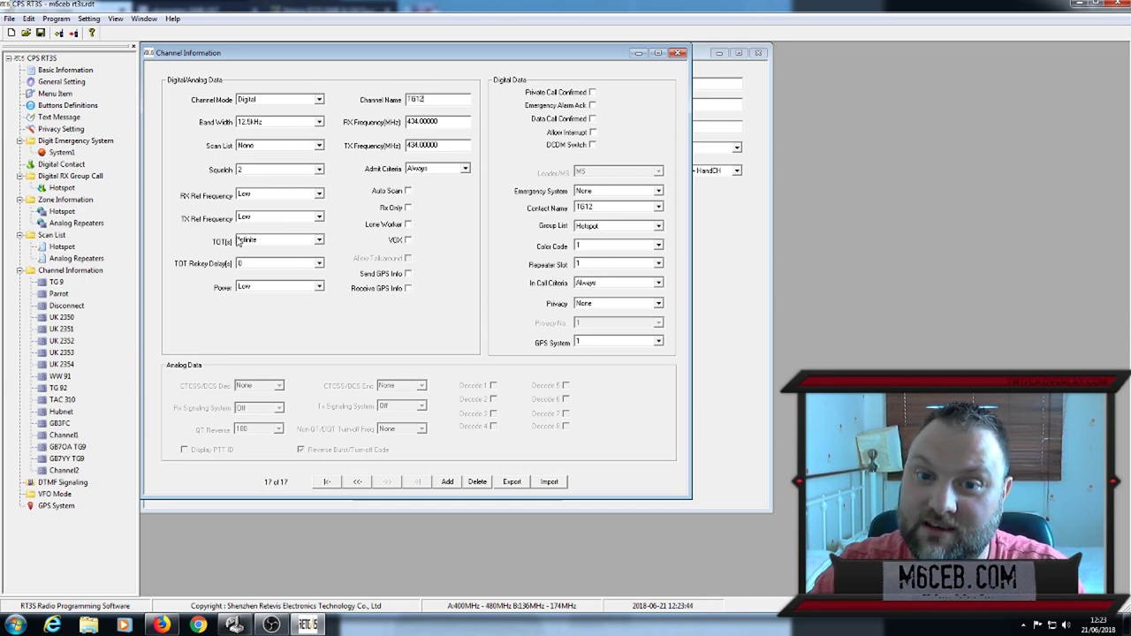
pyautogui.click(71, 270)
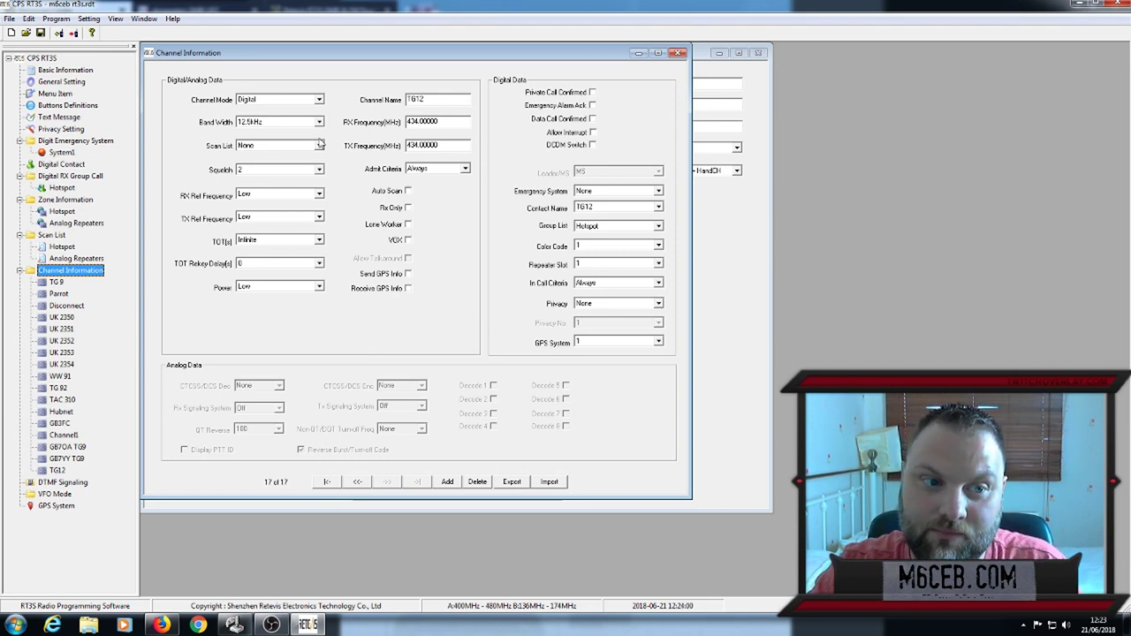
# Add the TG12 channel to Channel Member A of the Hotspot zone
pyautogui.click(64, 211)
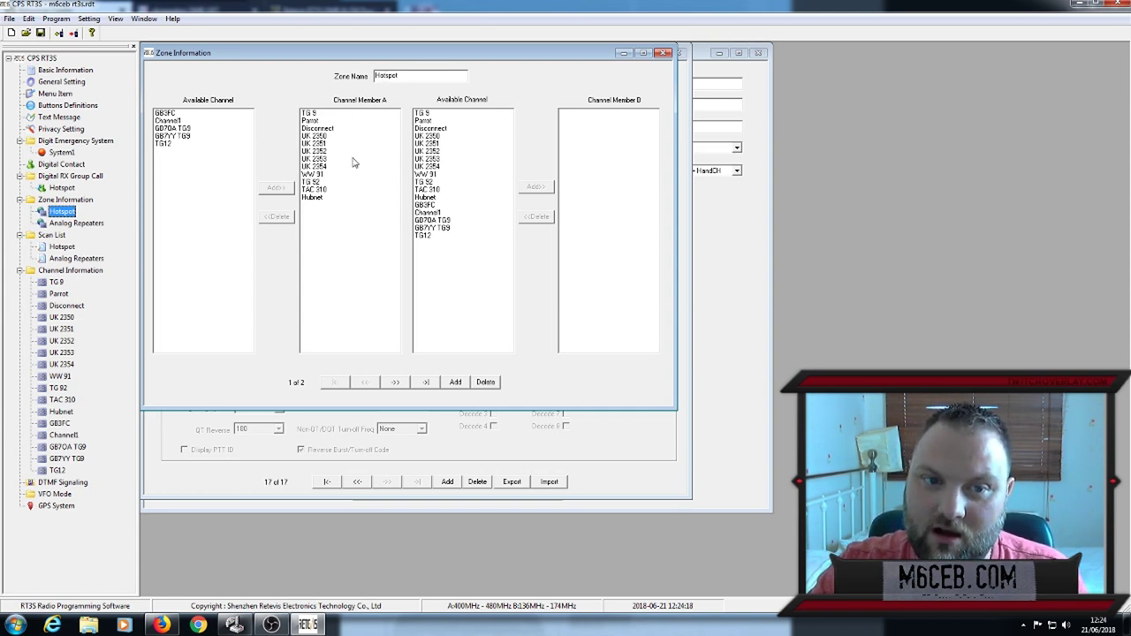
pyautogui.click(165, 146)
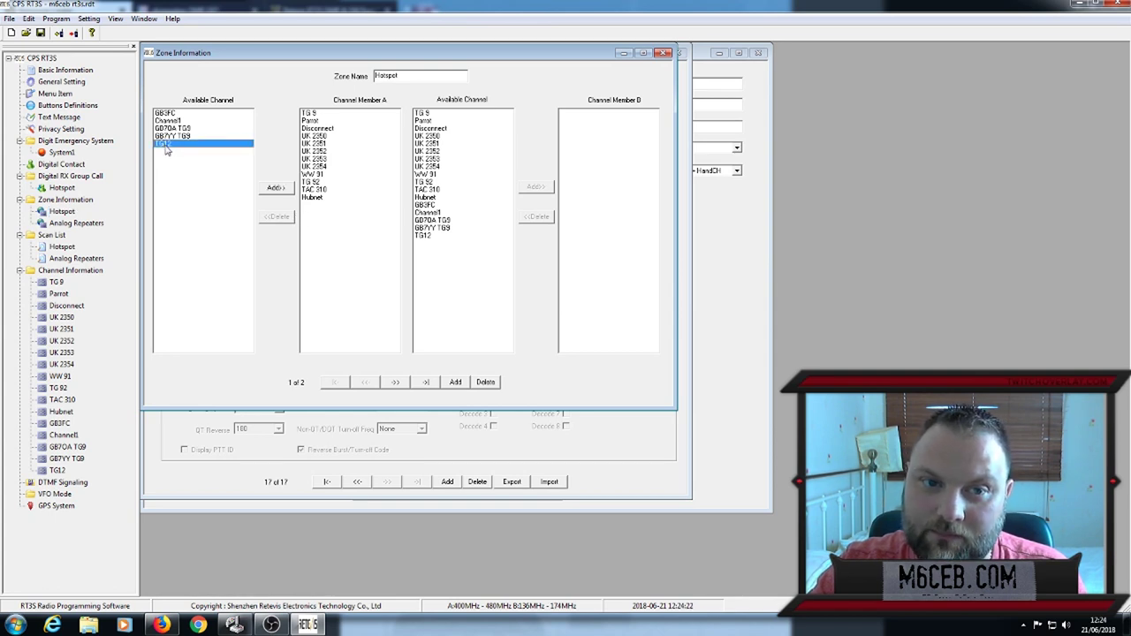
pyautogui.click(277, 189)
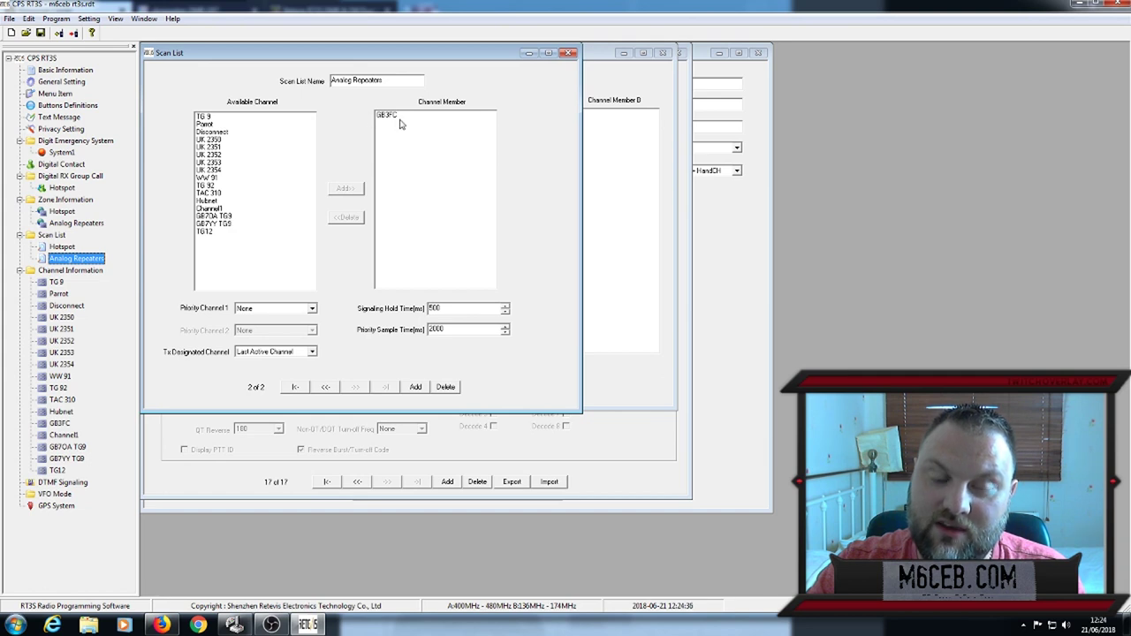
# Check the channel mode options of the GB7YY TG9 channel, keeping Digital
pyautogui.click(67, 459)
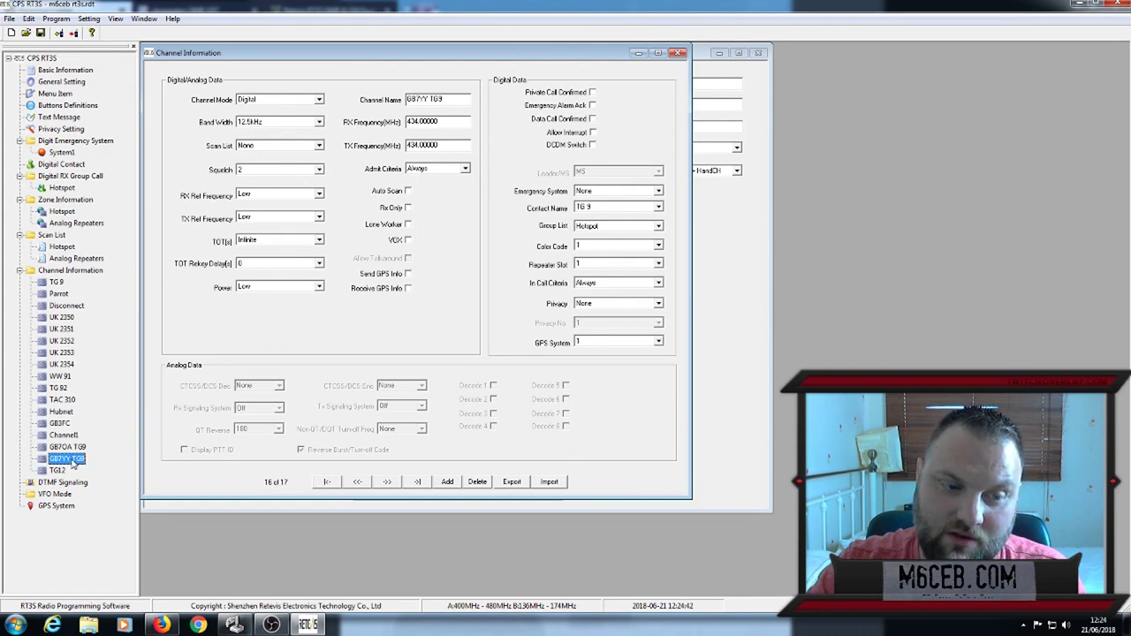
pyautogui.click(257, 103)
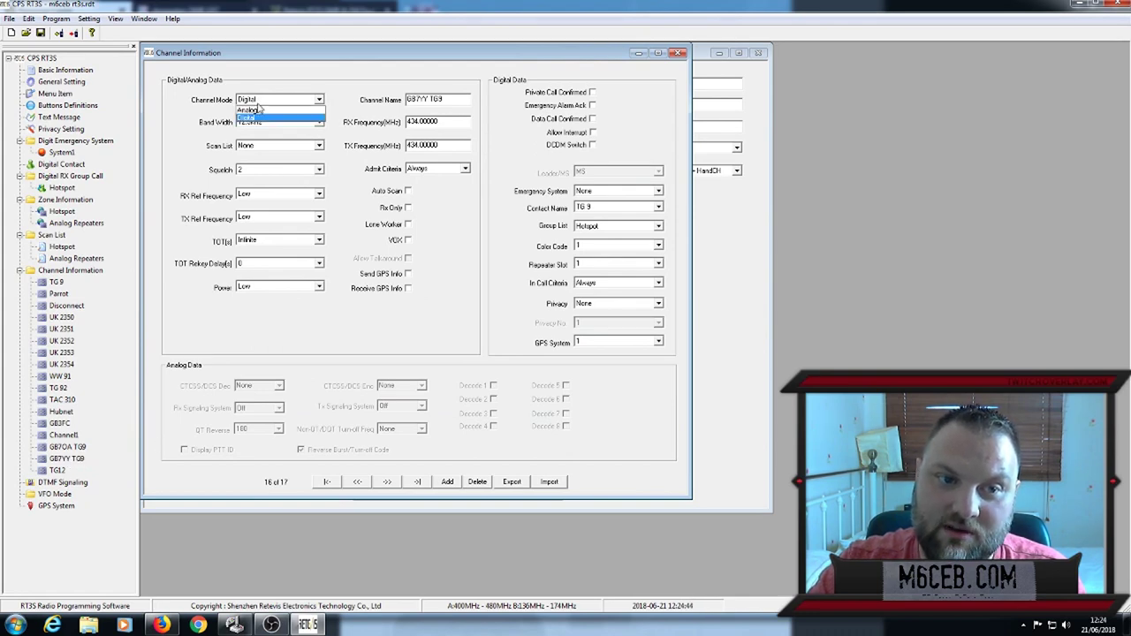
pyautogui.click(260, 116)
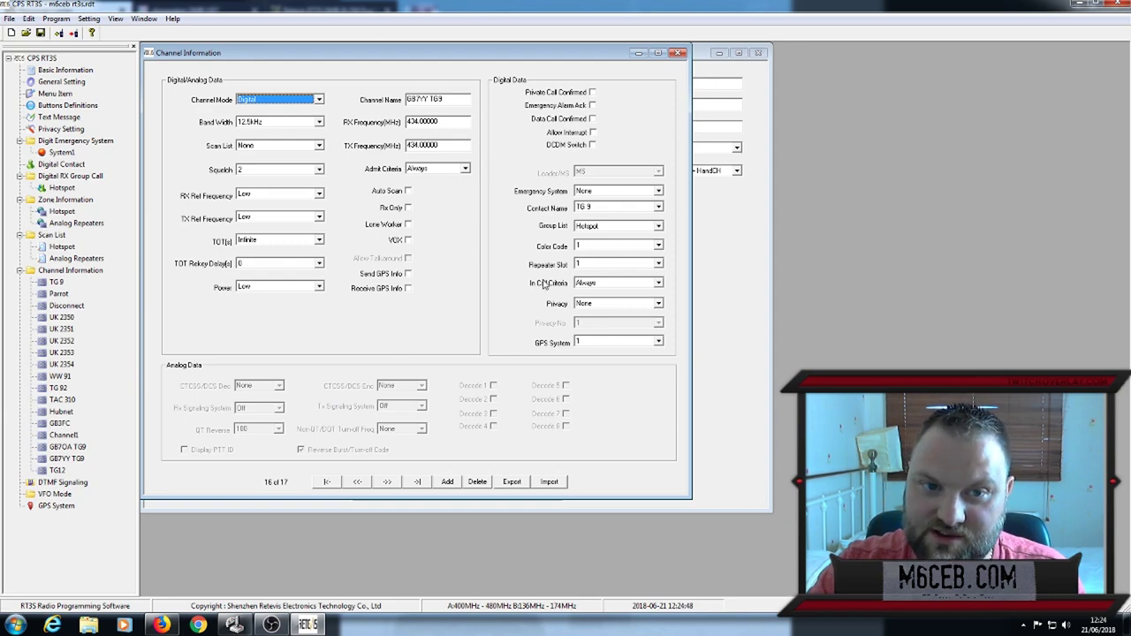
# Add the GB7YY TG9 channel to Channel Member A of the Analog Repeaters zone
pyautogui.click(69, 224)
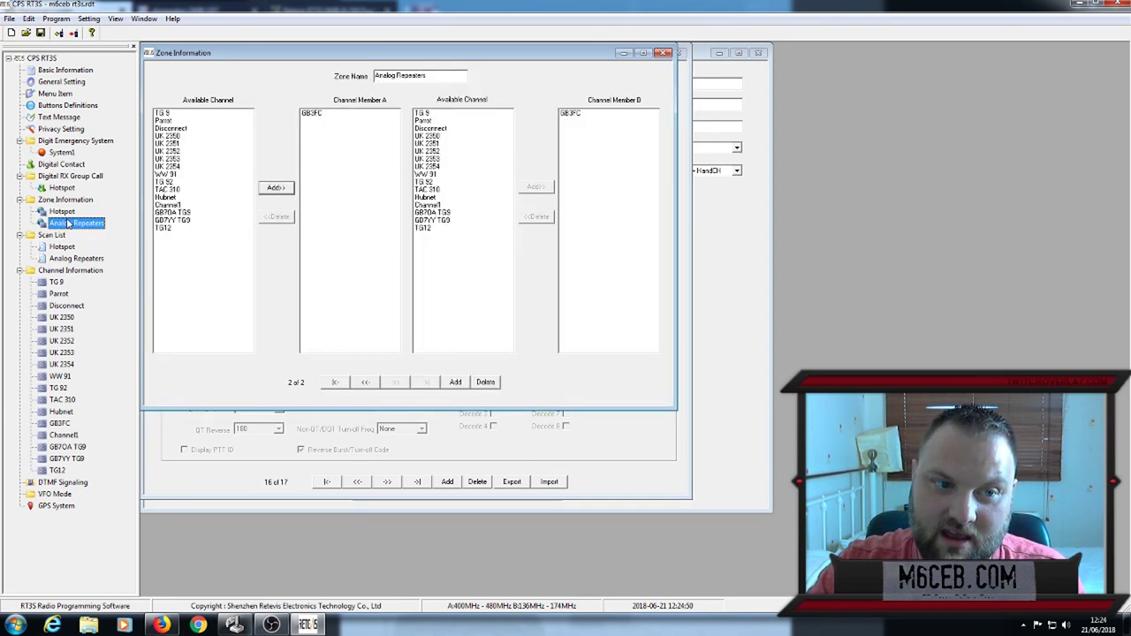
pyautogui.click(166, 229)
pyautogui.click(166, 221)
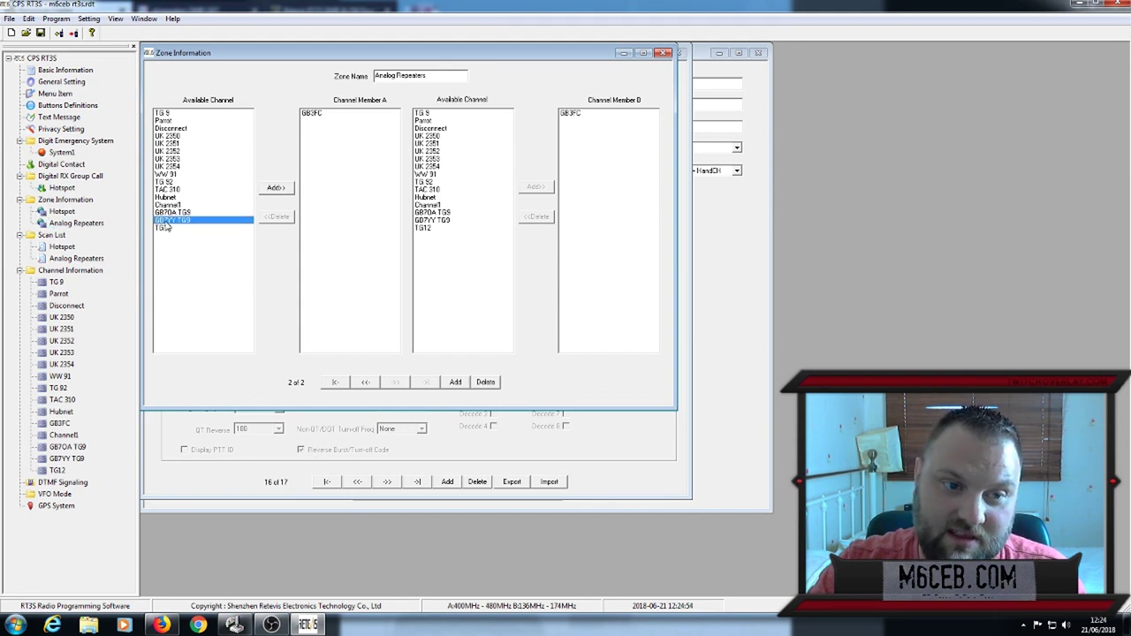
pyautogui.click(276, 187)
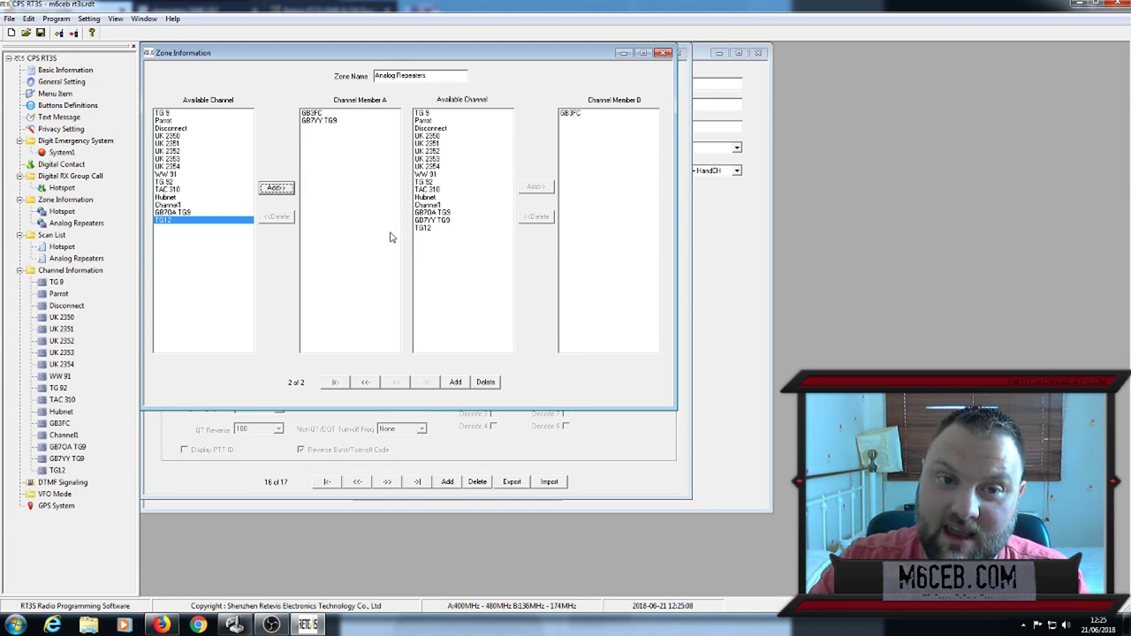
# Create a new zone and name it Everything
pyautogui.rightClick(56, 201)
pyautogui.click(83, 208)
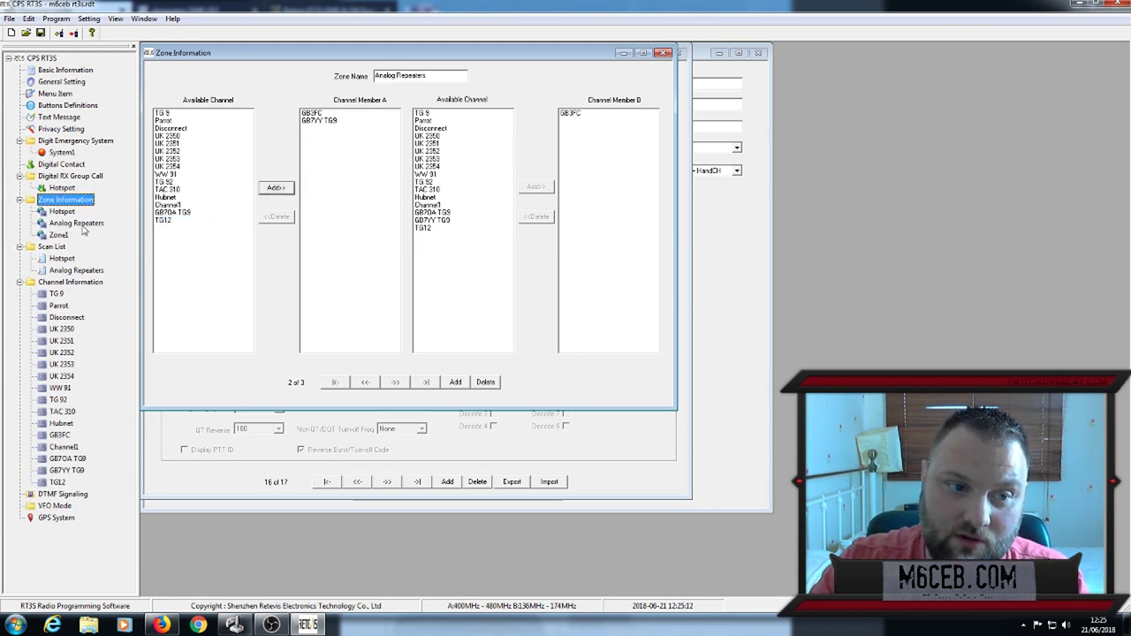
pyautogui.click(58, 235)
pyautogui.doubleClick(423, 74)
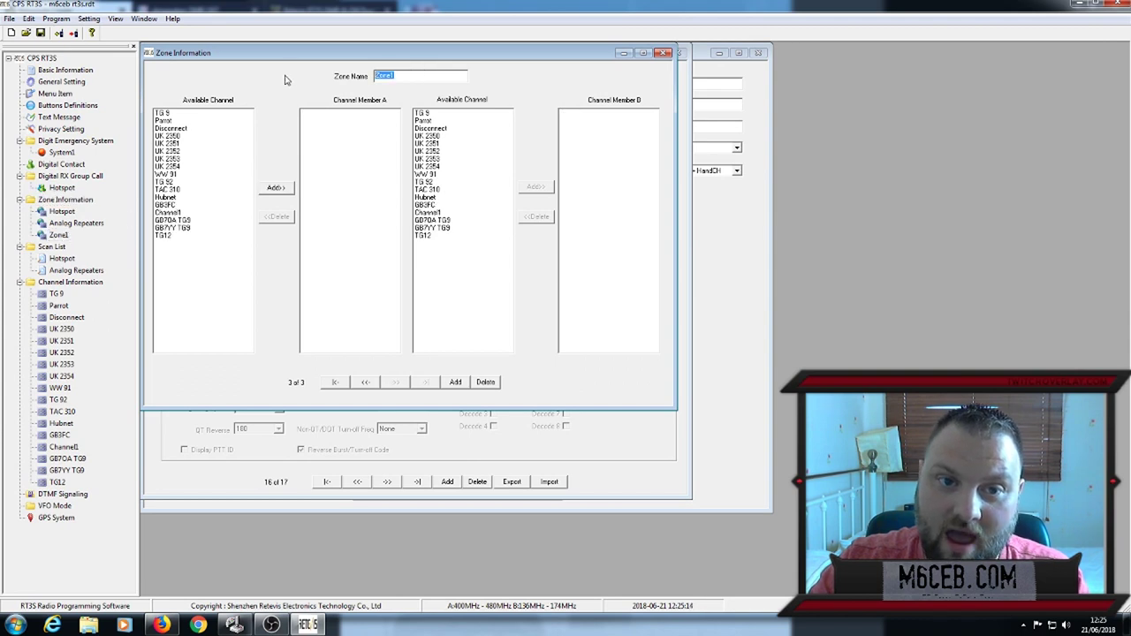
pyautogui.write('Cverything')
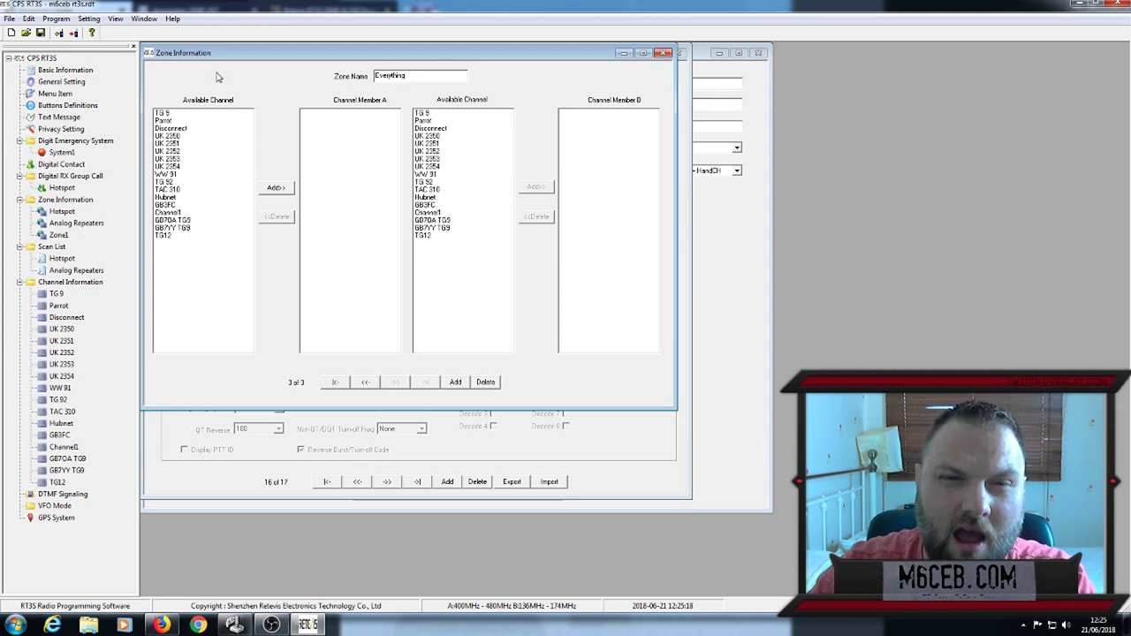
# Add every available channel, from TG 9 through TG12, to Channel Member A of the Everything zone
pyautogui.moveTo(202, 113); pyautogui.dragTo(202, 128)
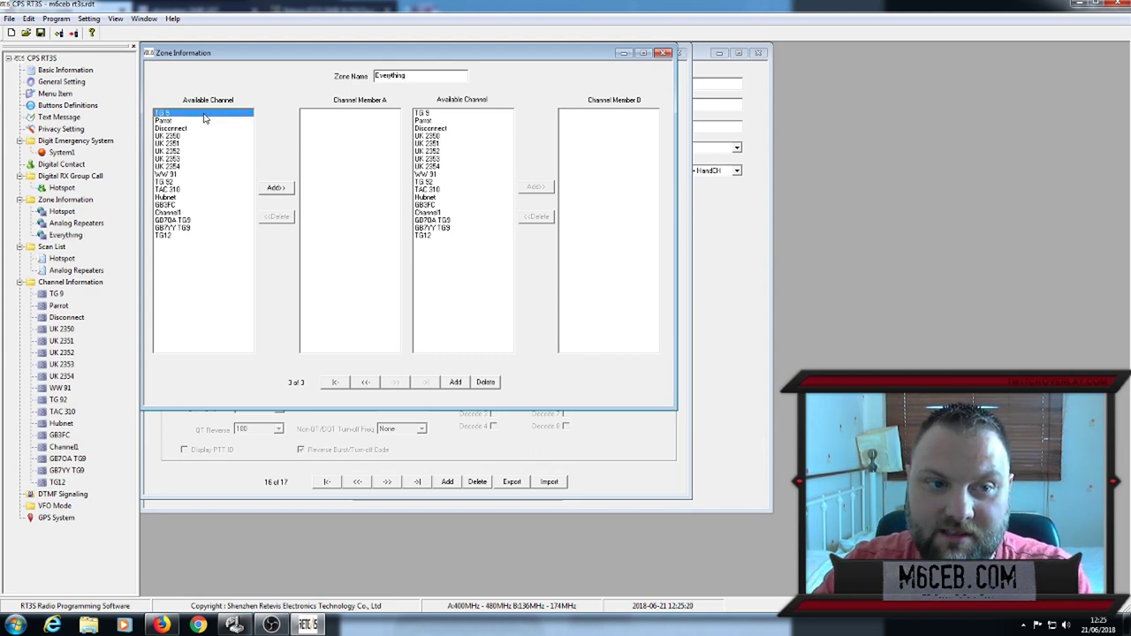
pyautogui.click(277, 188)
pyautogui.tripleClick(276, 188)
pyautogui.doubleClick(276, 188)
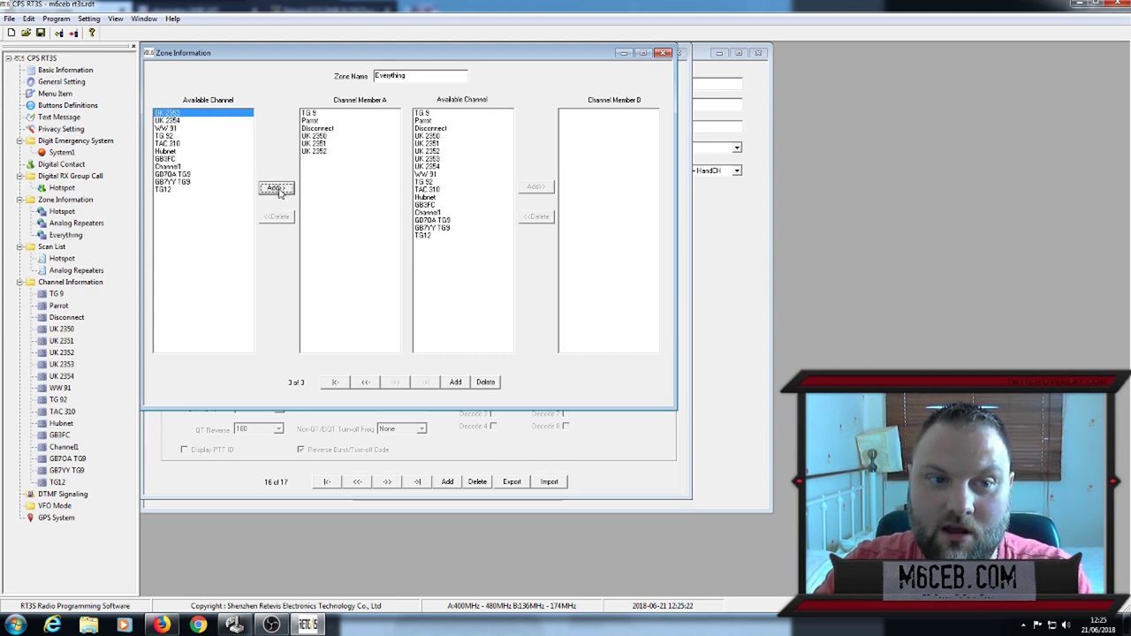
pyautogui.doubleClick(277, 189)
pyautogui.doubleClick(277, 188)
pyautogui.doubleClick(276, 188)
pyautogui.tripleClick(276, 188)
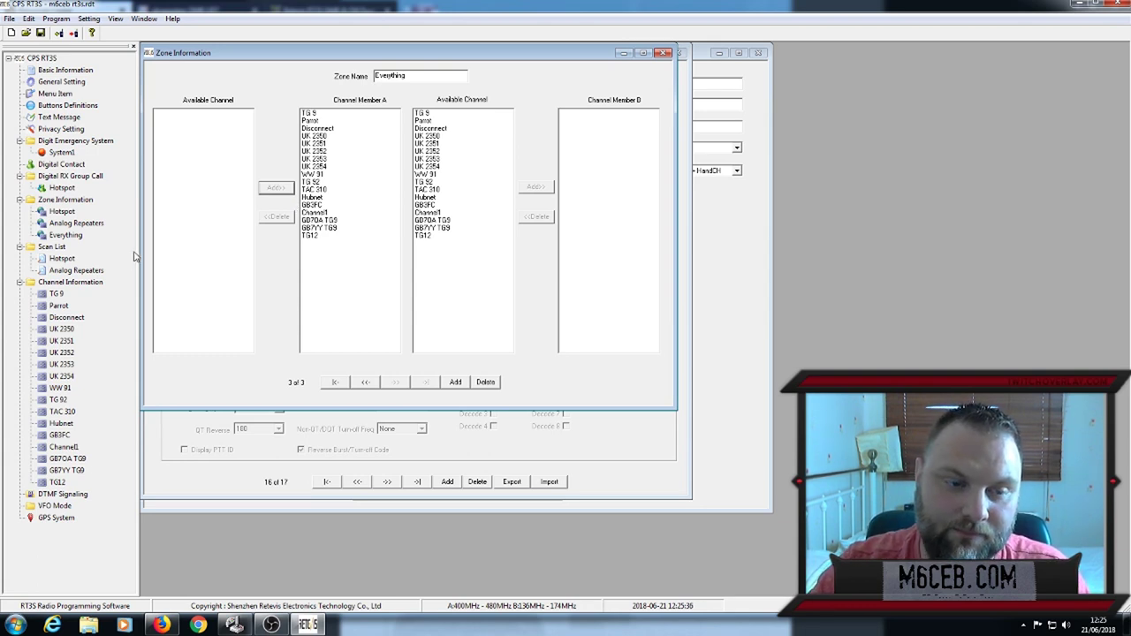
pyautogui.click(55, 248)
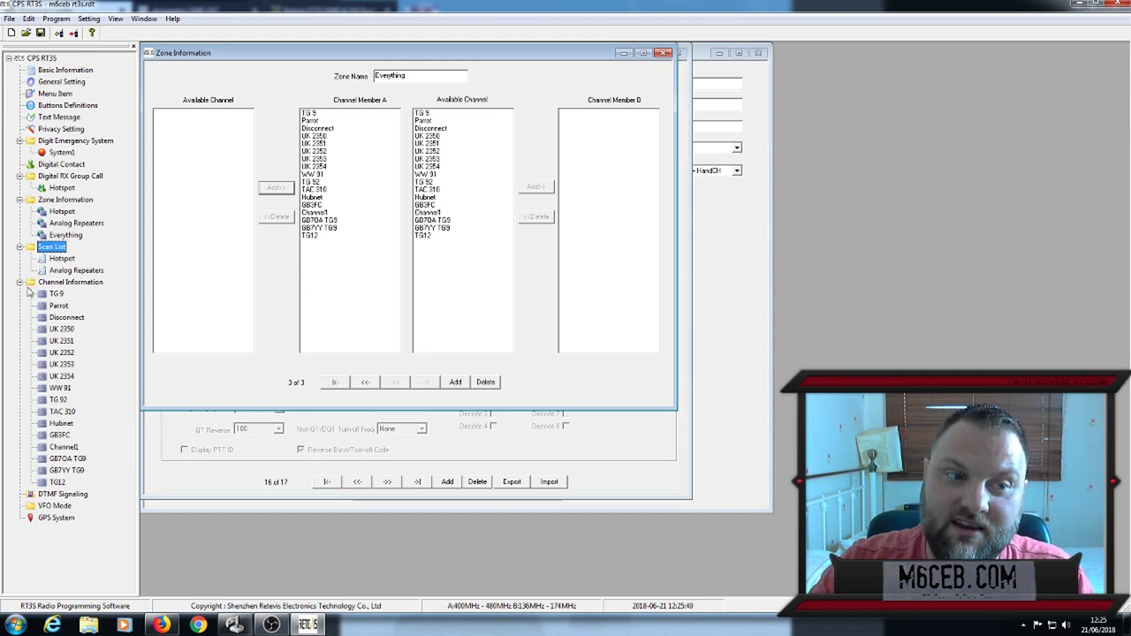
# Add the TG12 and GB7YY TG9 channels to the members of the Hotspot scan list
pyautogui.click(61, 259)
pyautogui.click(83, 273)
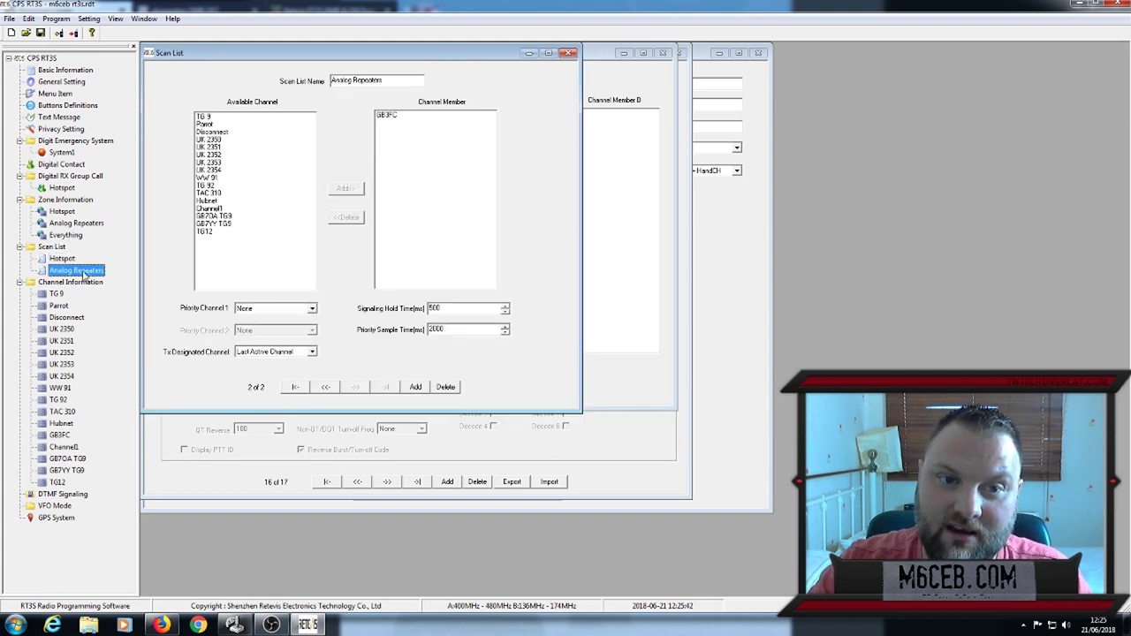
pyautogui.click(64, 258)
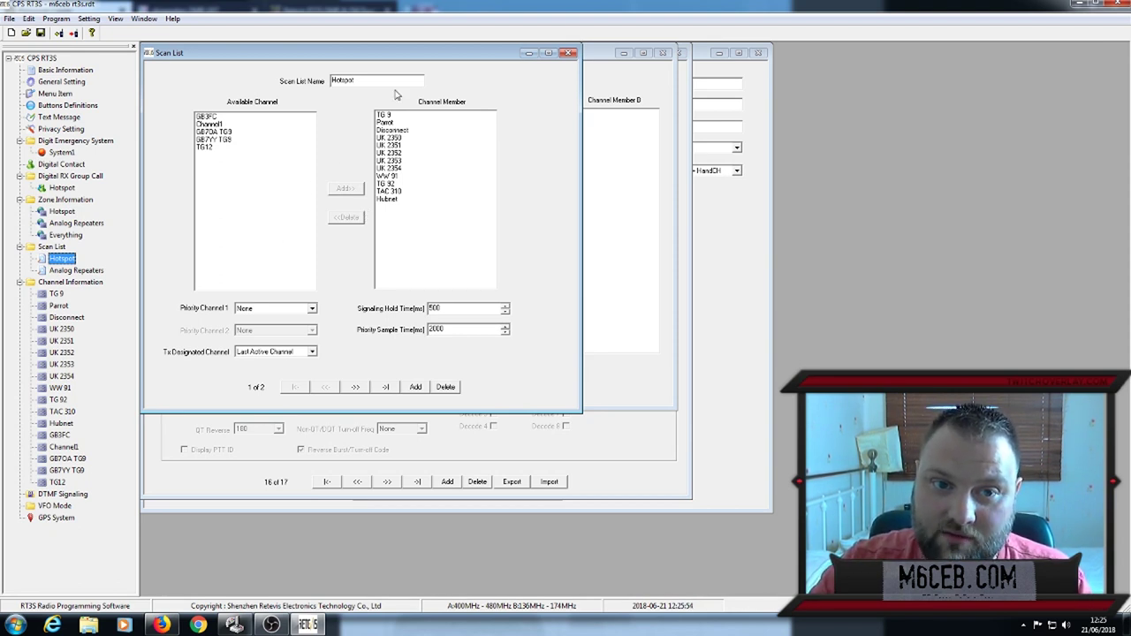
pyautogui.click(204, 147)
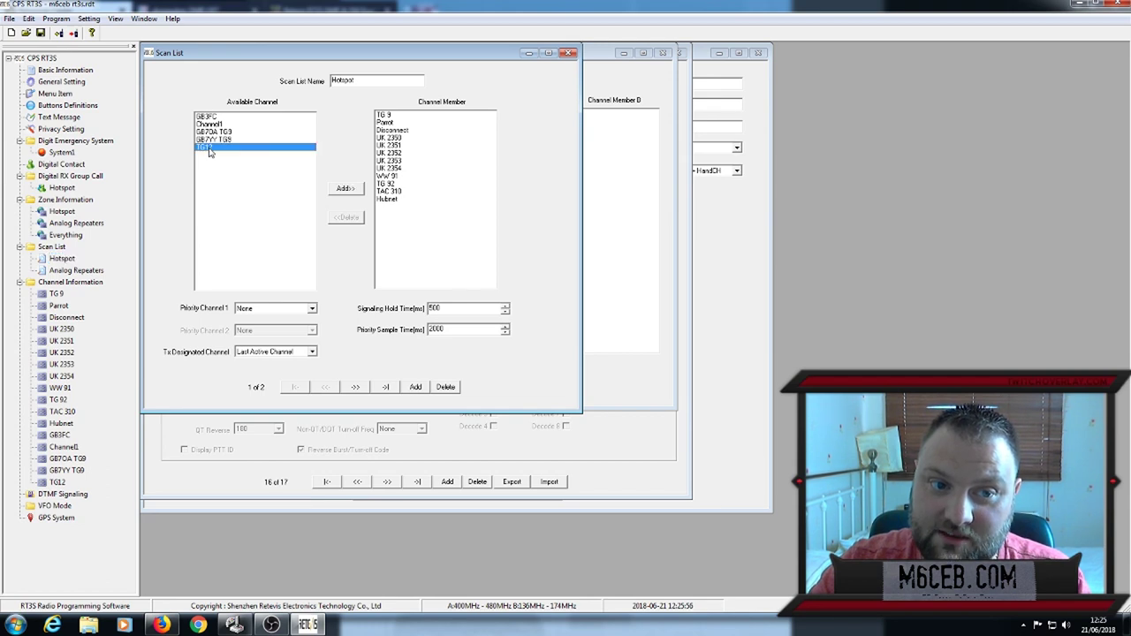
pyautogui.click(358, 190)
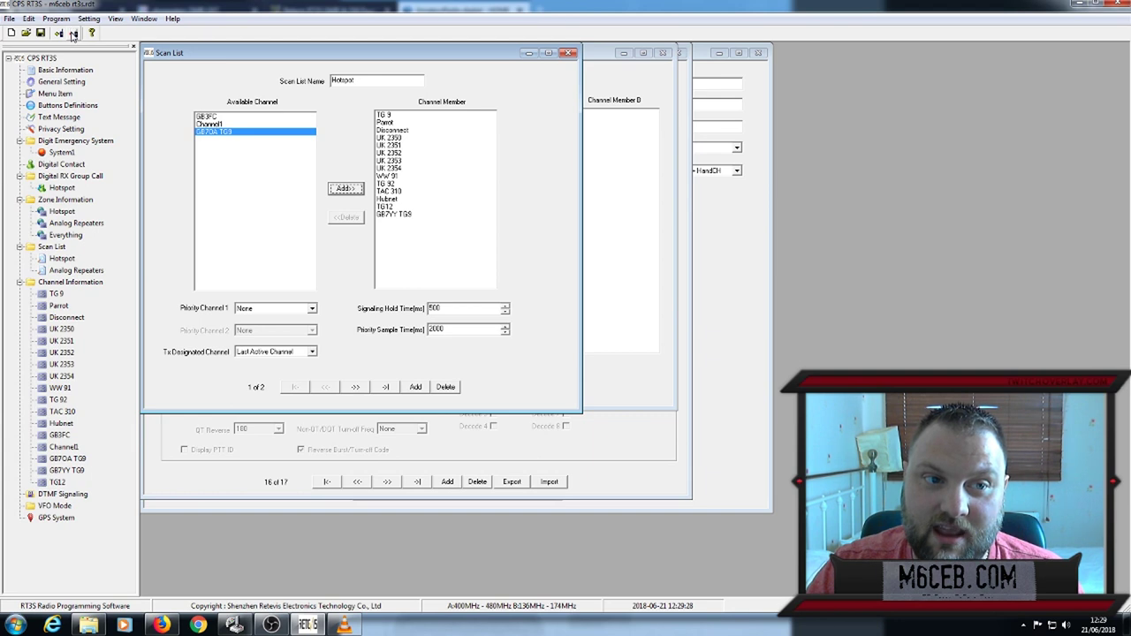
# Open the dialog for writing data to the radio and close it without writing
pyautogui.click(74, 33)
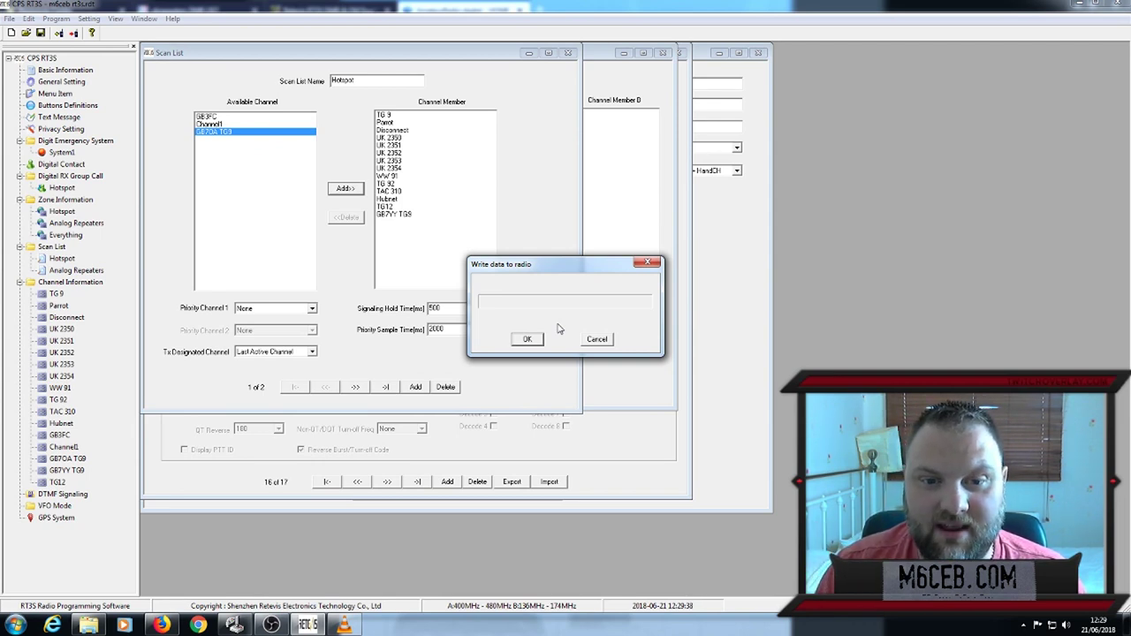
pyautogui.click(640, 266)
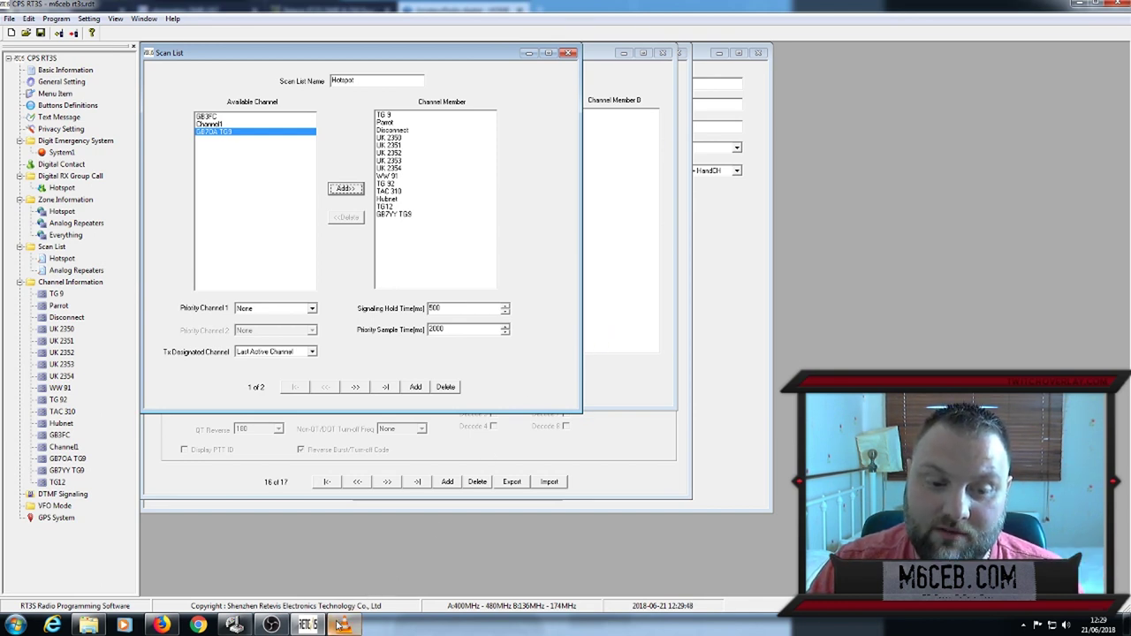
# Switch to the AmateurRadio.digital page in Firefox and start the Digital Contacts Wizard for the TYT MD-380/390 radio
pyautogui.click(162, 624)
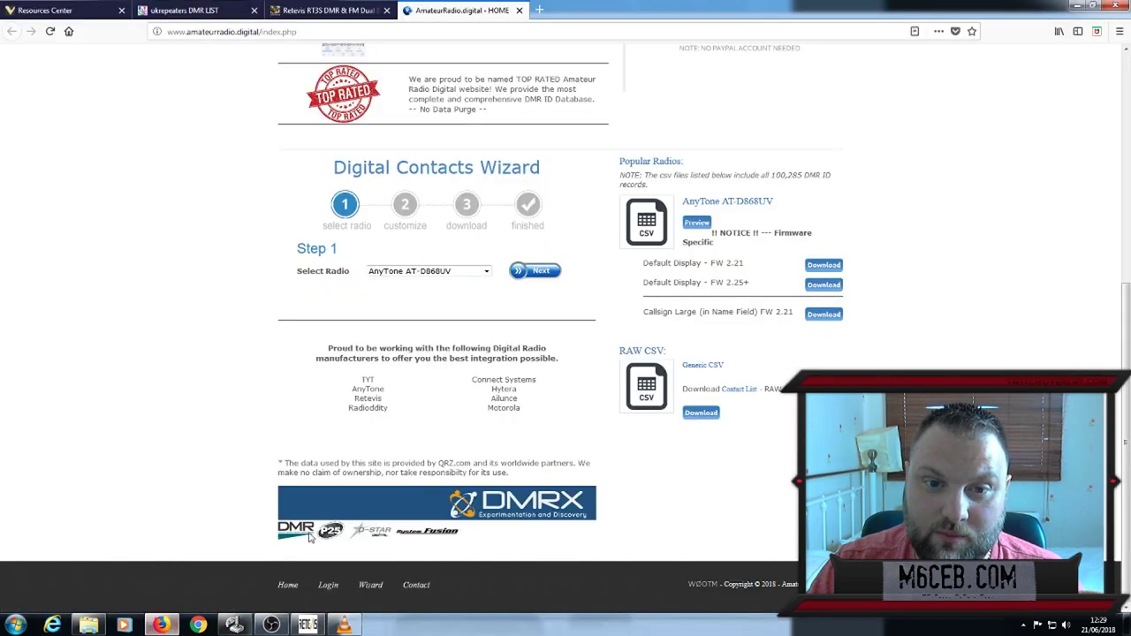
pyautogui.scroll(5, 451, 336)
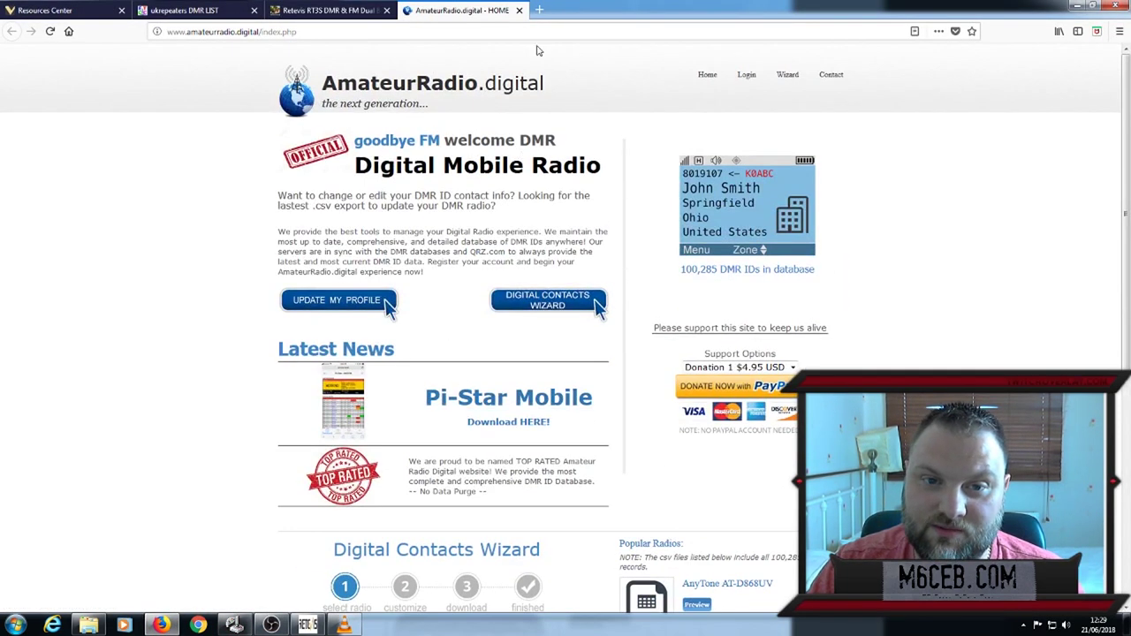
pyautogui.click(522, 301)
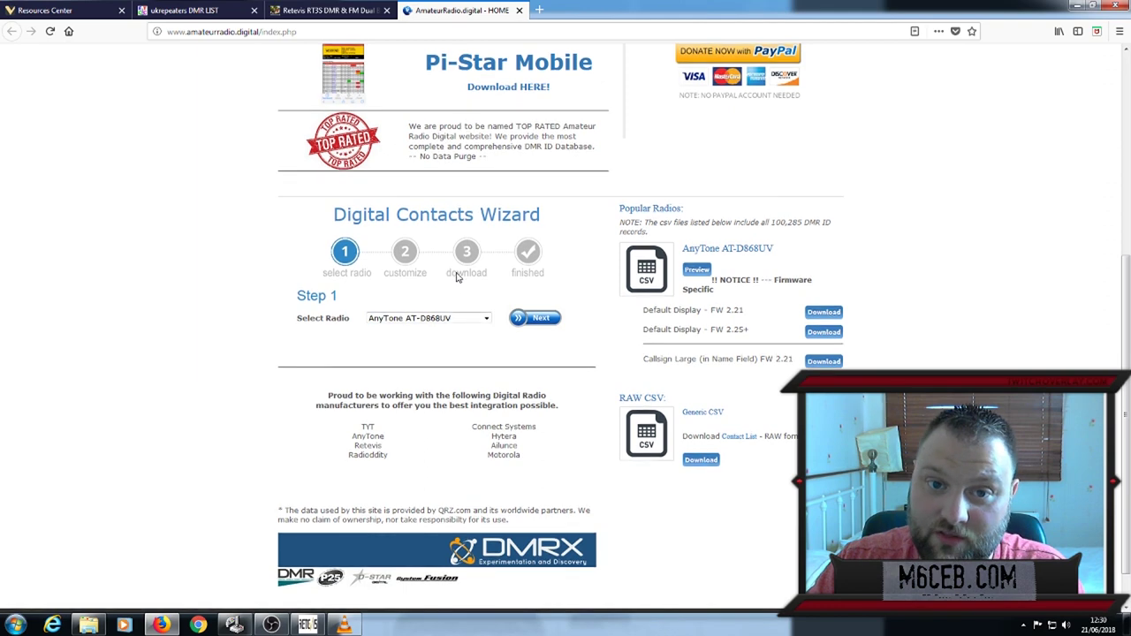
pyautogui.scroll(5, 438, 317)
pyautogui.scroll(-4, 271, 210)
pyautogui.scroll(-1, 443, 343)
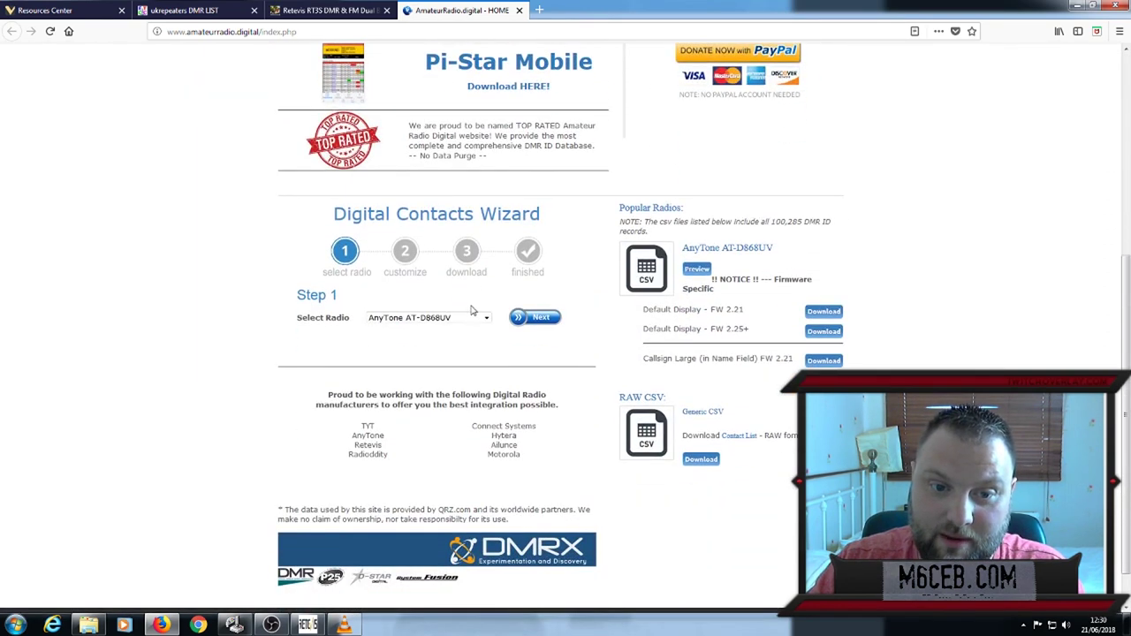
pyautogui.click(466, 319)
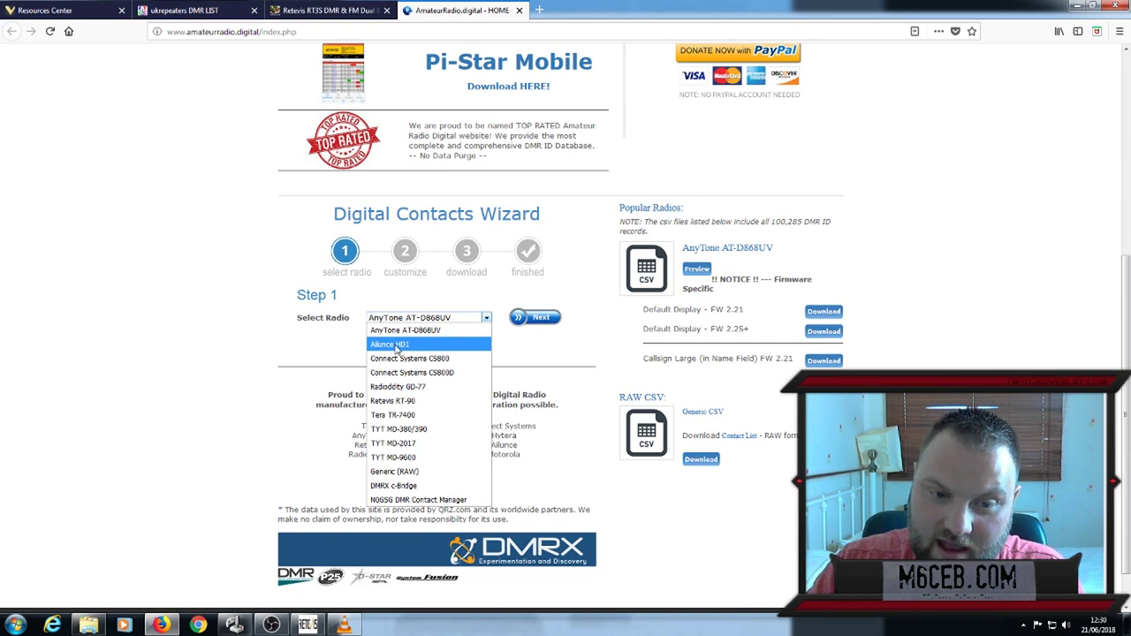
pyautogui.click(447, 432)
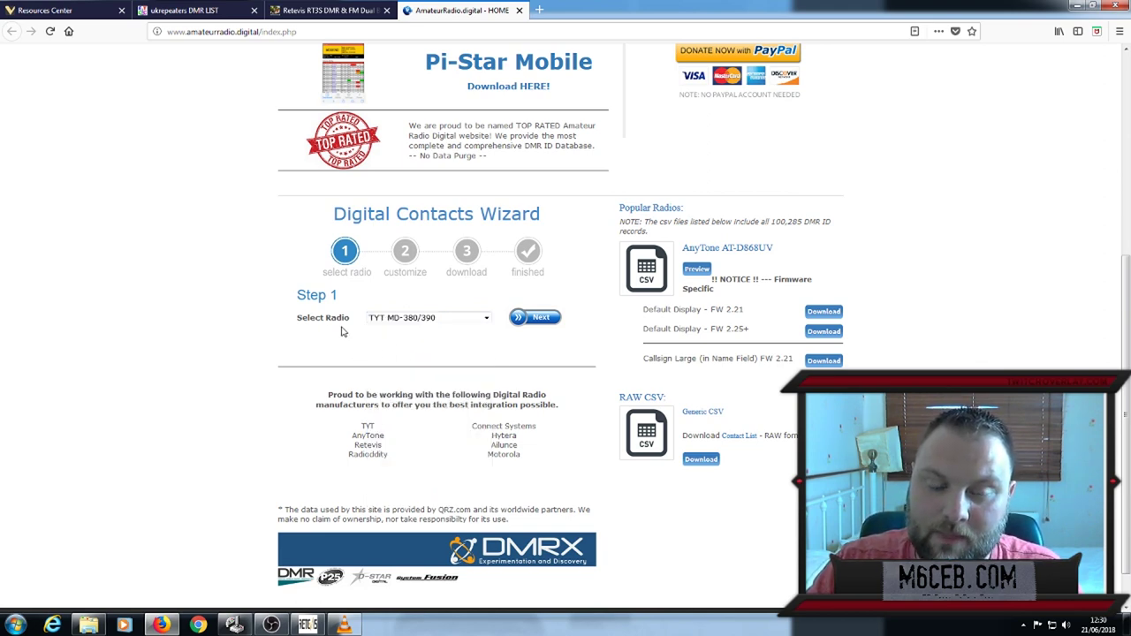
pyautogui.click(535, 318)
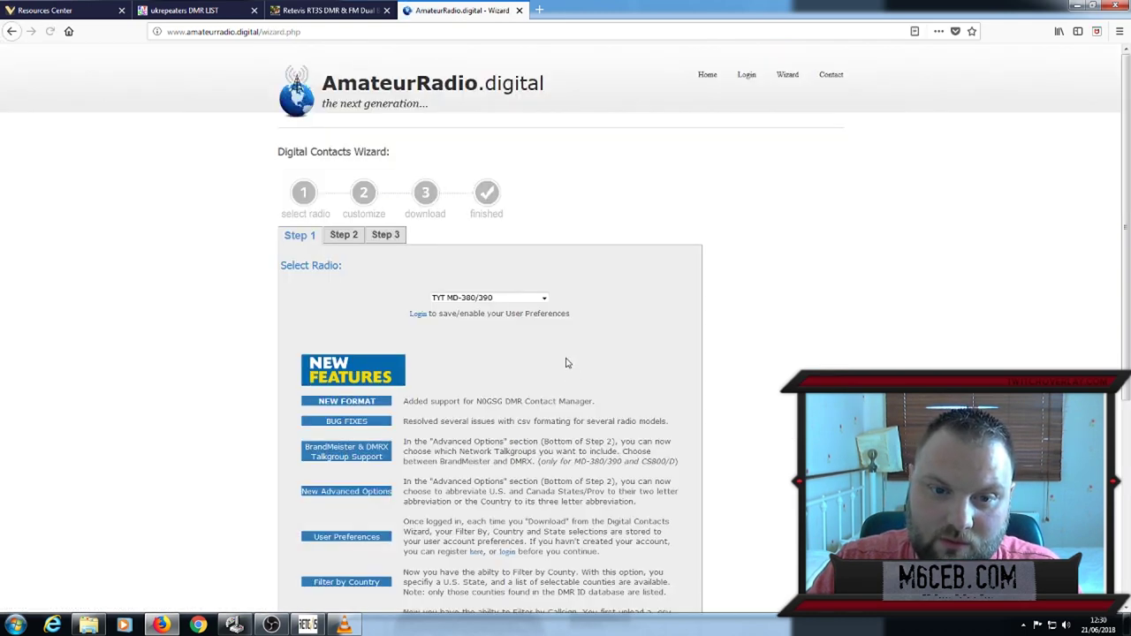
# Go to the wizard's customize step and check the choices for which DMR-IDs to include, keeping ALL
pyautogui.scroll(-3, 482, 348)
pyautogui.scroll(5, 482, 347)
pyautogui.click(345, 193)
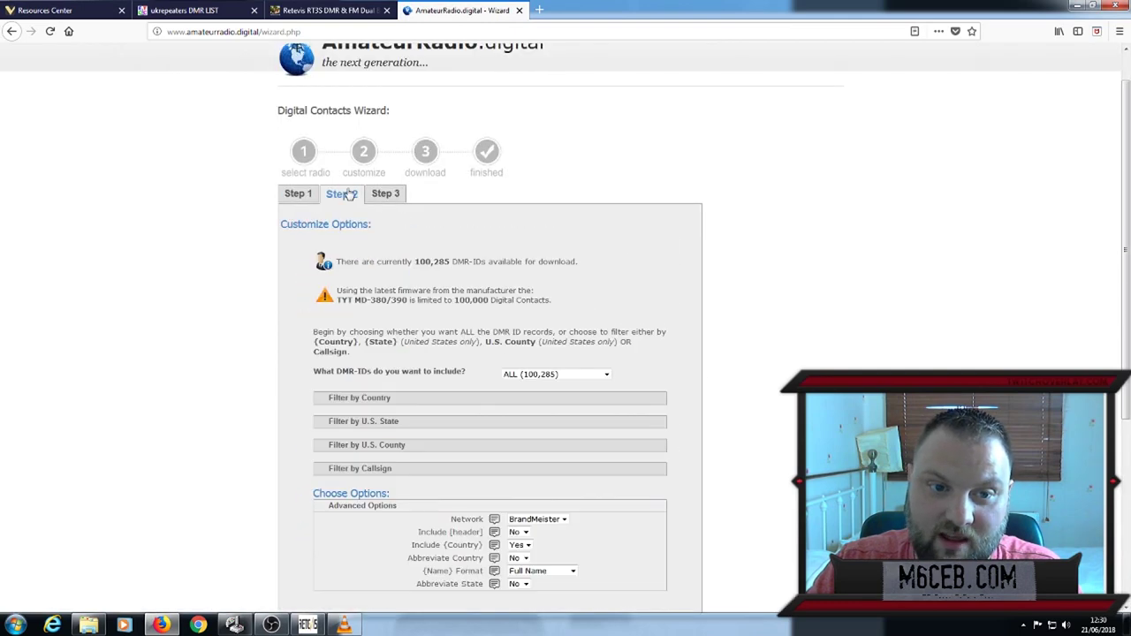
pyautogui.scroll(-1, 639, 388)
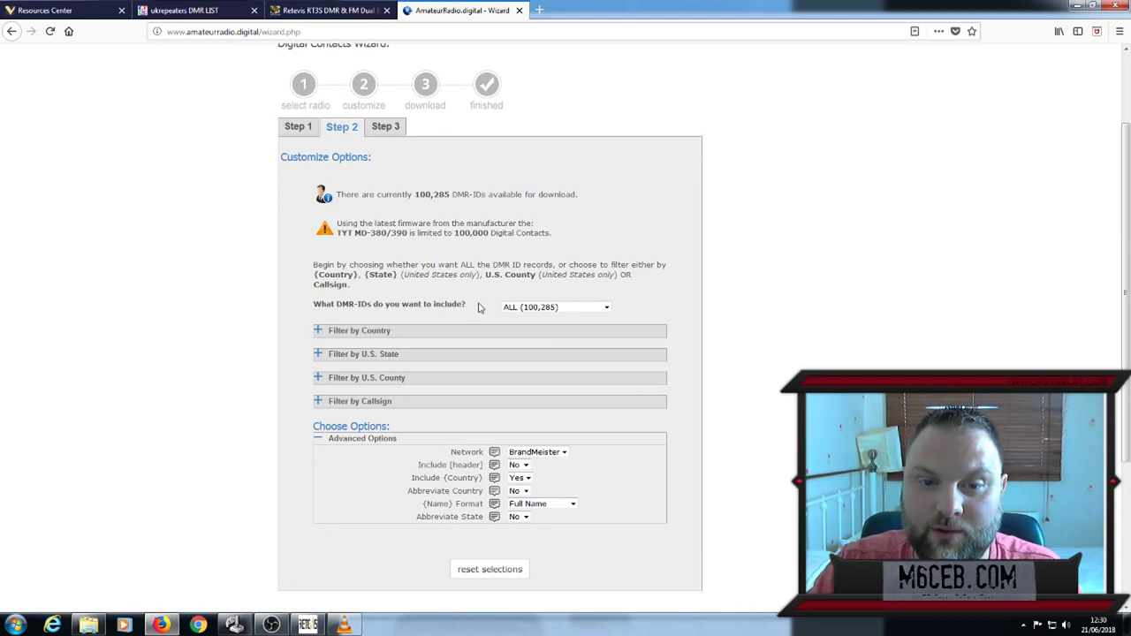
pyautogui.click(605, 308)
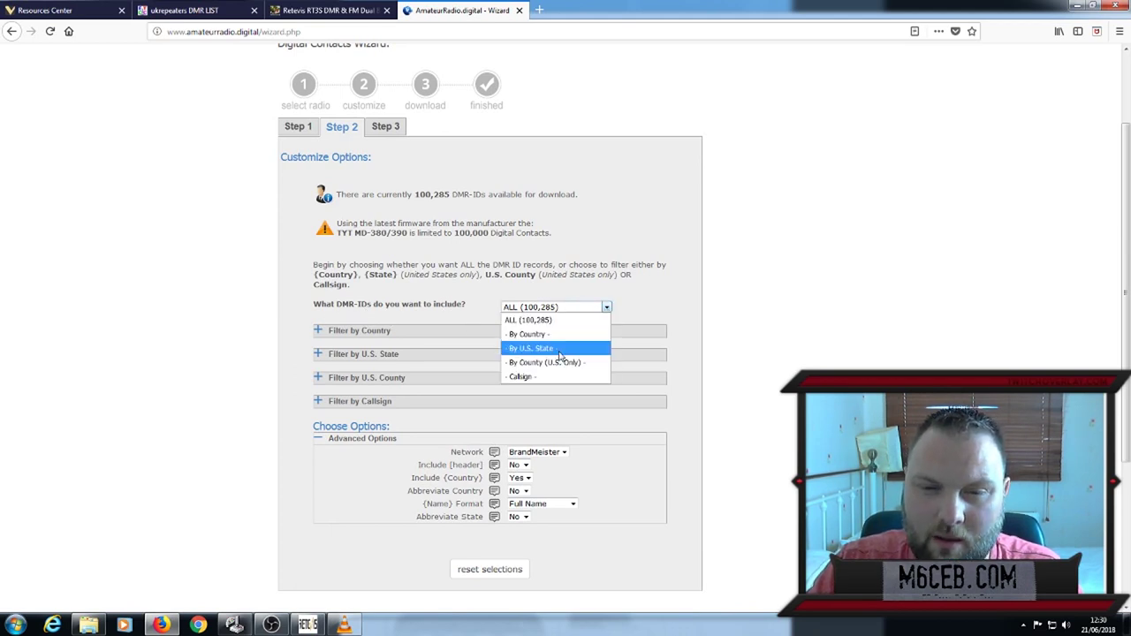
pyautogui.click(648, 302)
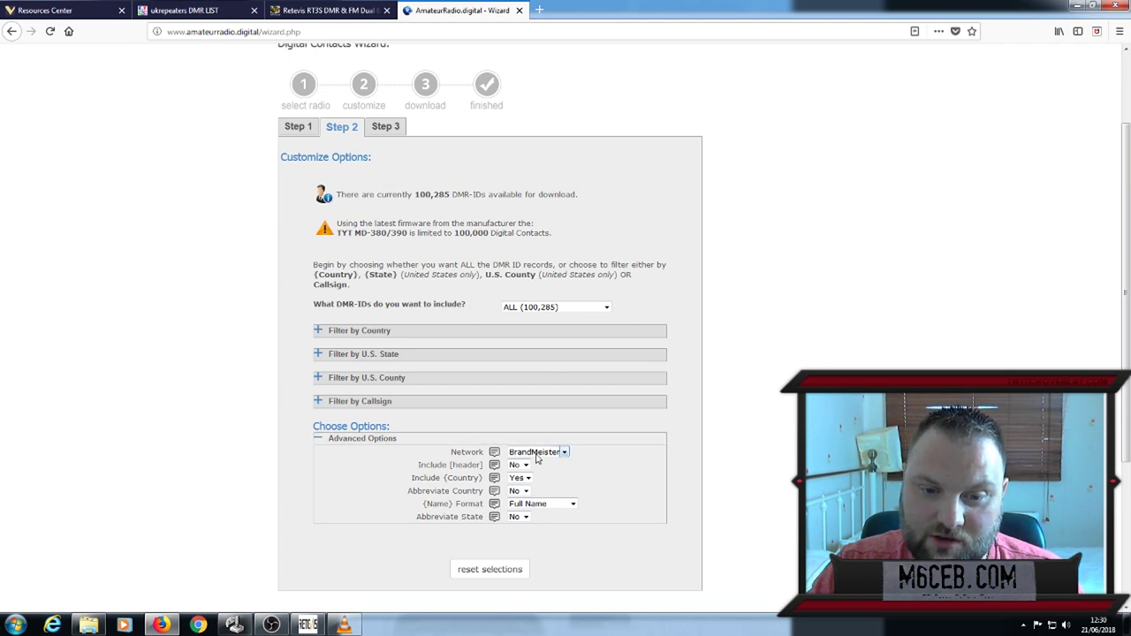
# Set Include [header] to Yes in the advanced options, keeping the BrandMeister network and the Full Name format
pyautogui.click(564, 452)
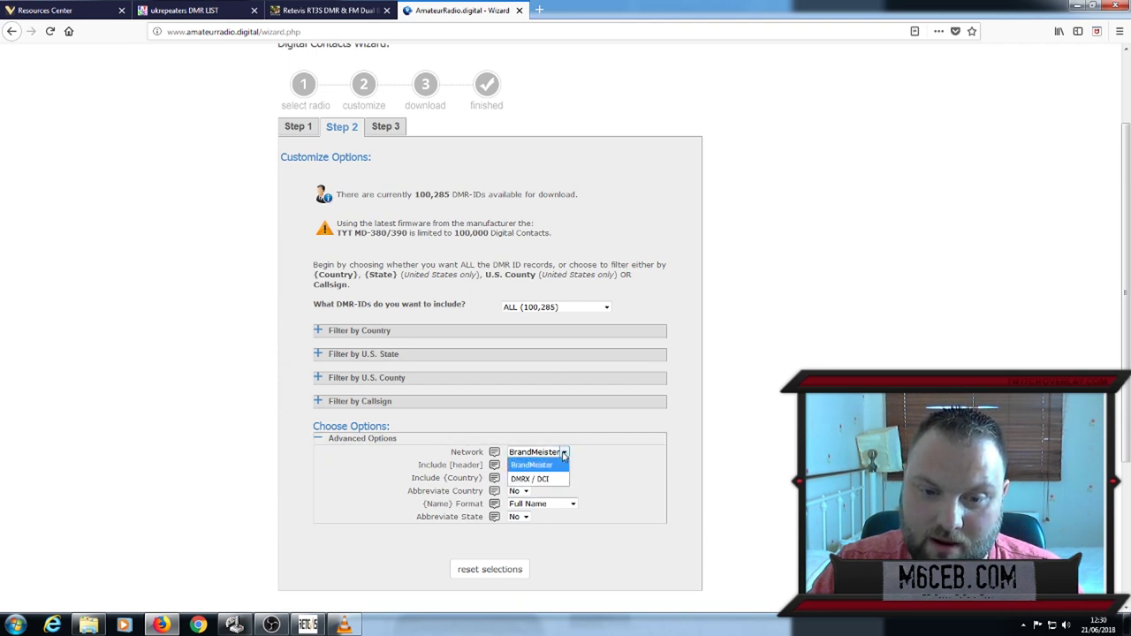
pyautogui.click(564, 452)
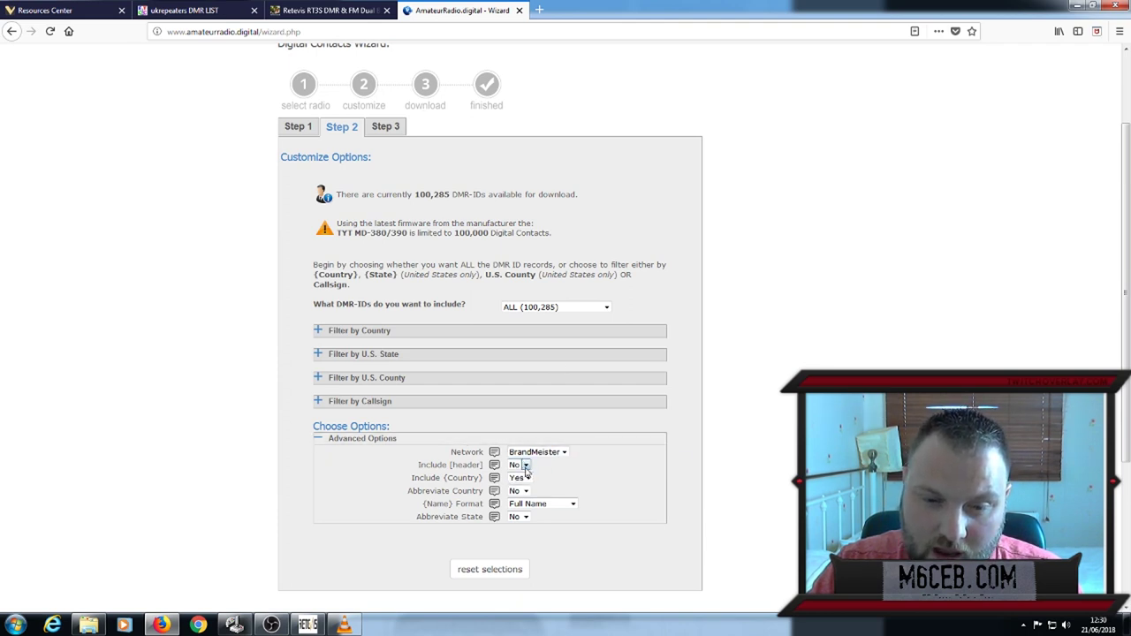
pyautogui.click(526, 464)
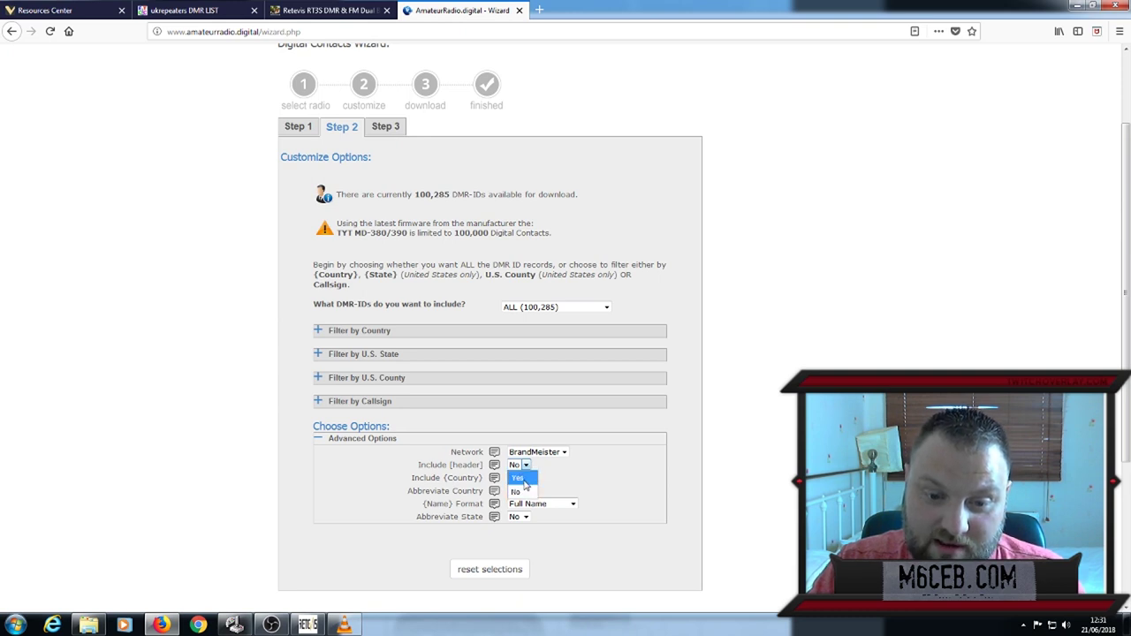
pyautogui.click(523, 490)
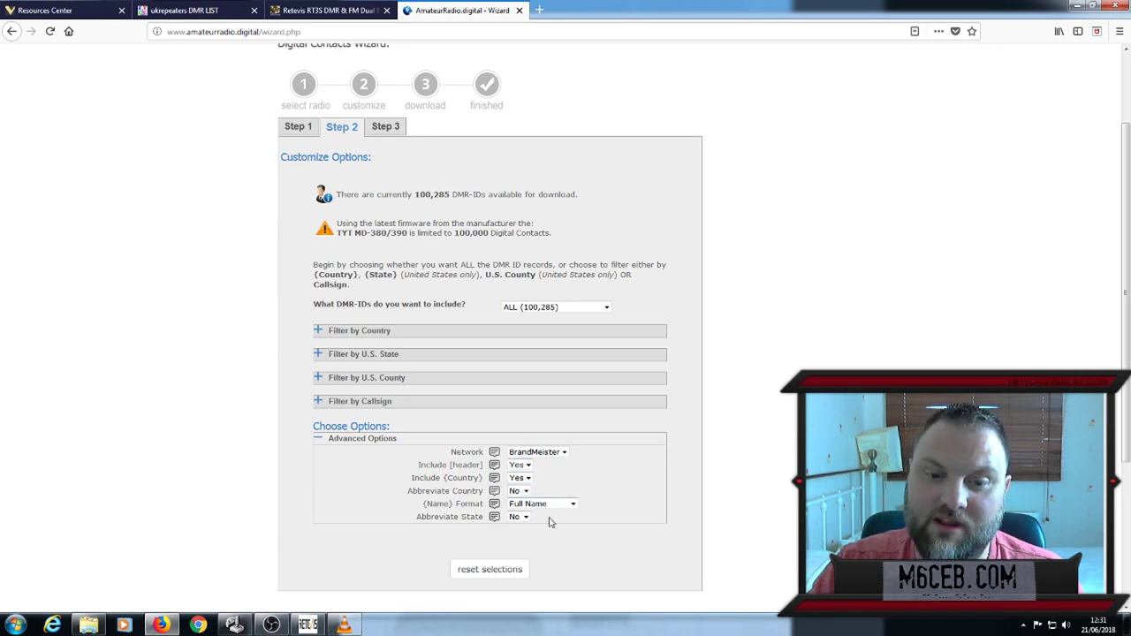
pyautogui.click(572, 504)
pyautogui.click(572, 504)
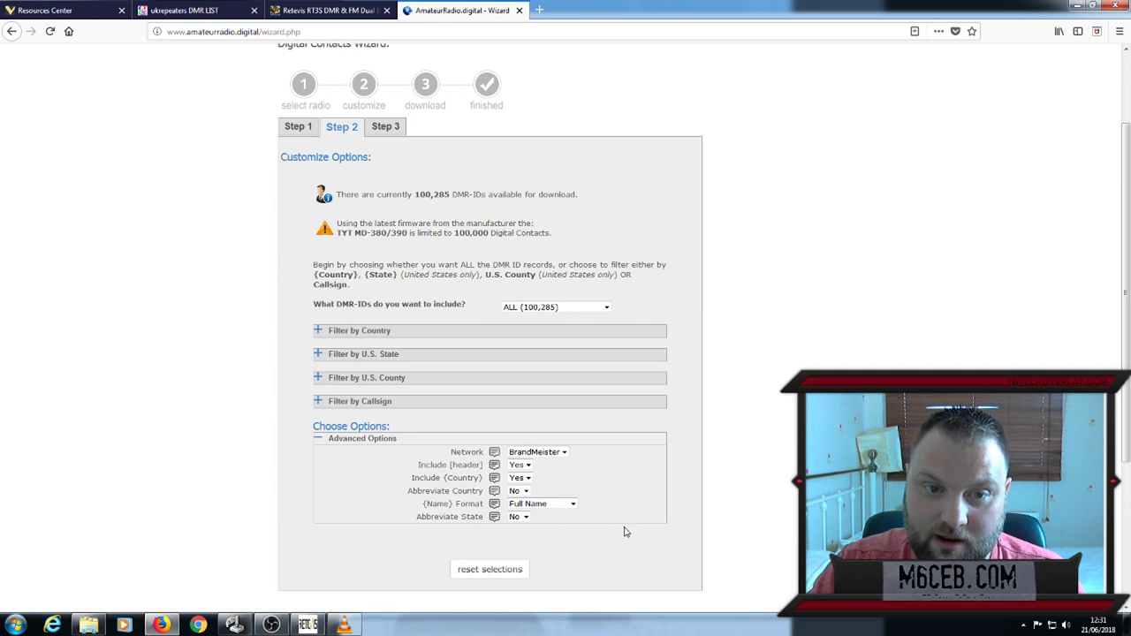
# Generate the custom contacts CSV in the wizard's final step, save custom_contacts_md380.csv, and check the download
pyautogui.scroll(2, 623, 530)
pyautogui.click(392, 234)
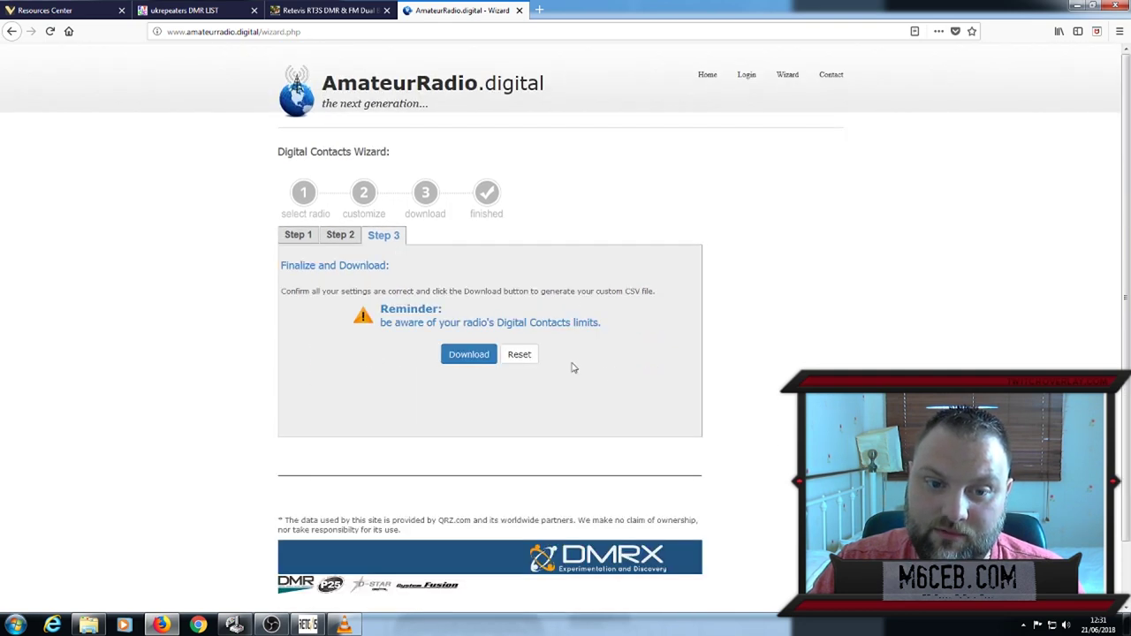
pyautogui.click(467, 355)
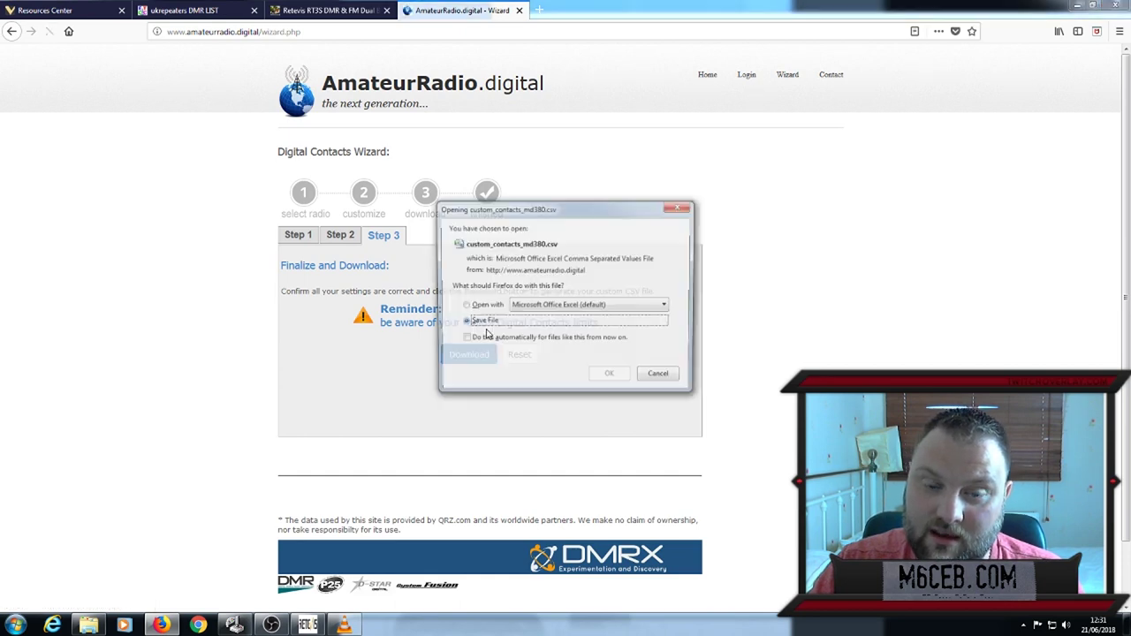
pyautogui.click(610, 377)
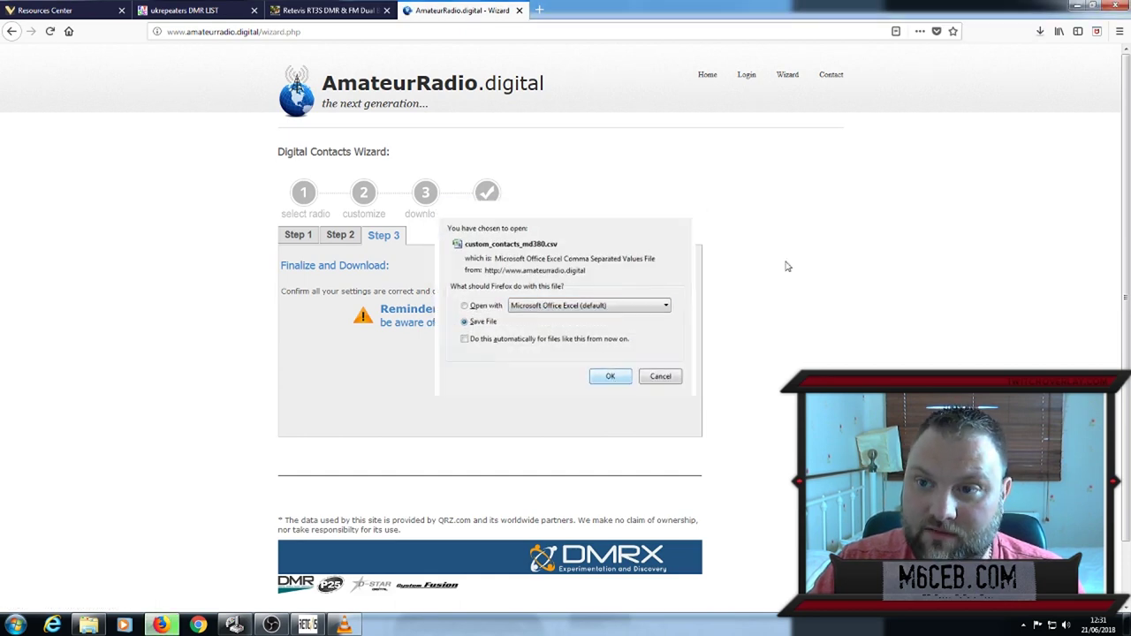
pyautogui.click(1039, 31)
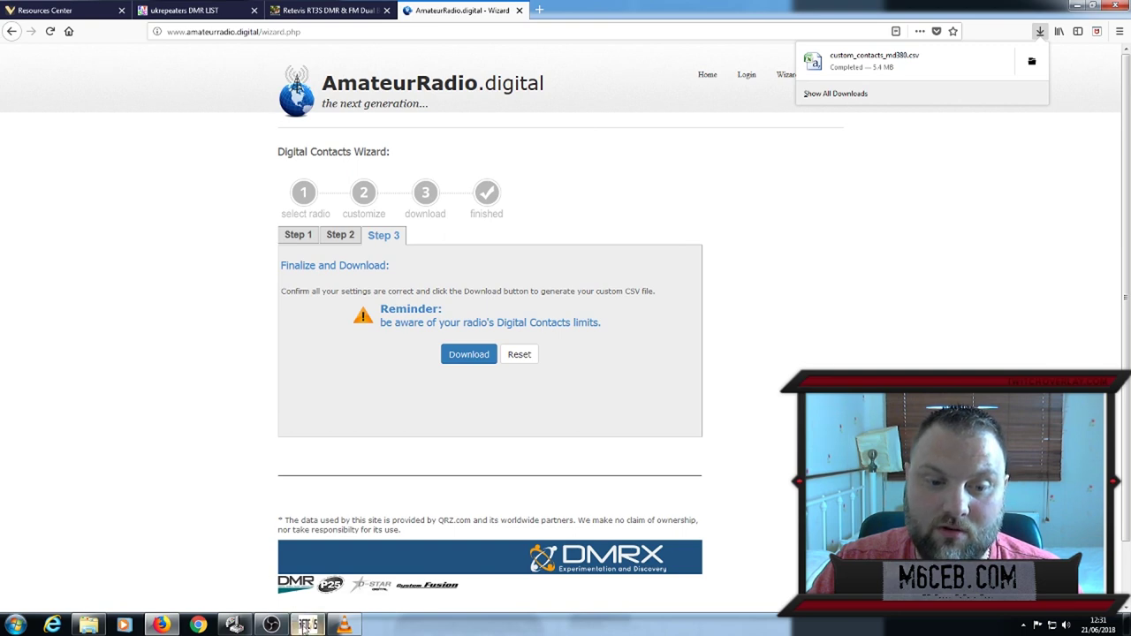
# Switch to the RT3S programming software and open the Read/Write Contacts dialog, cancelling its import file selection
pyautogui.click(307, 624)
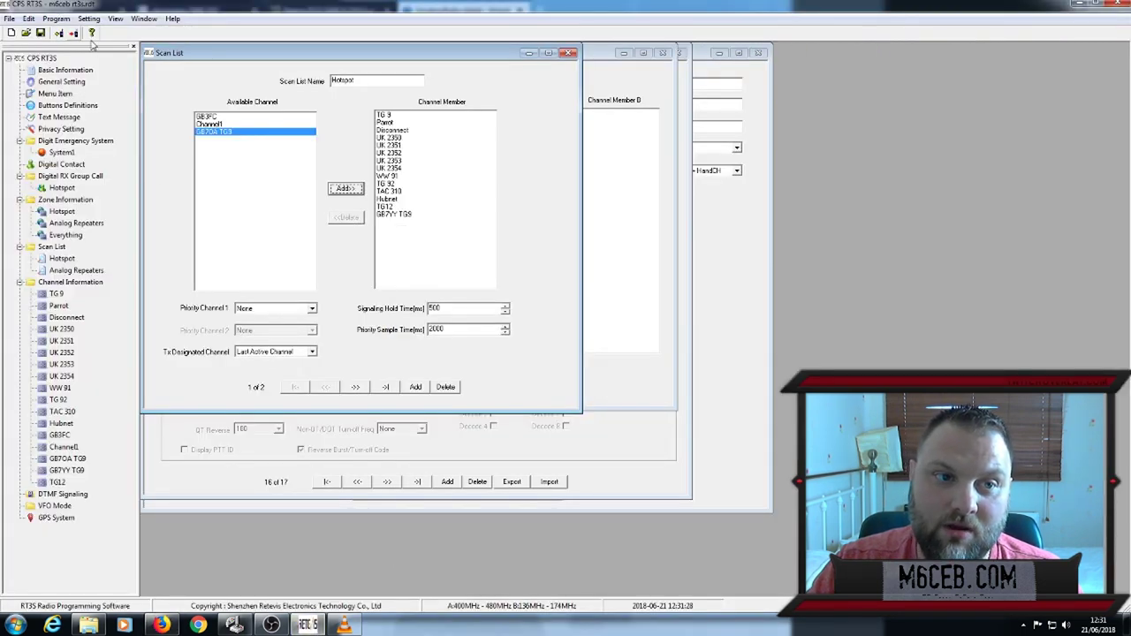
pyautogui.click(57, 19)
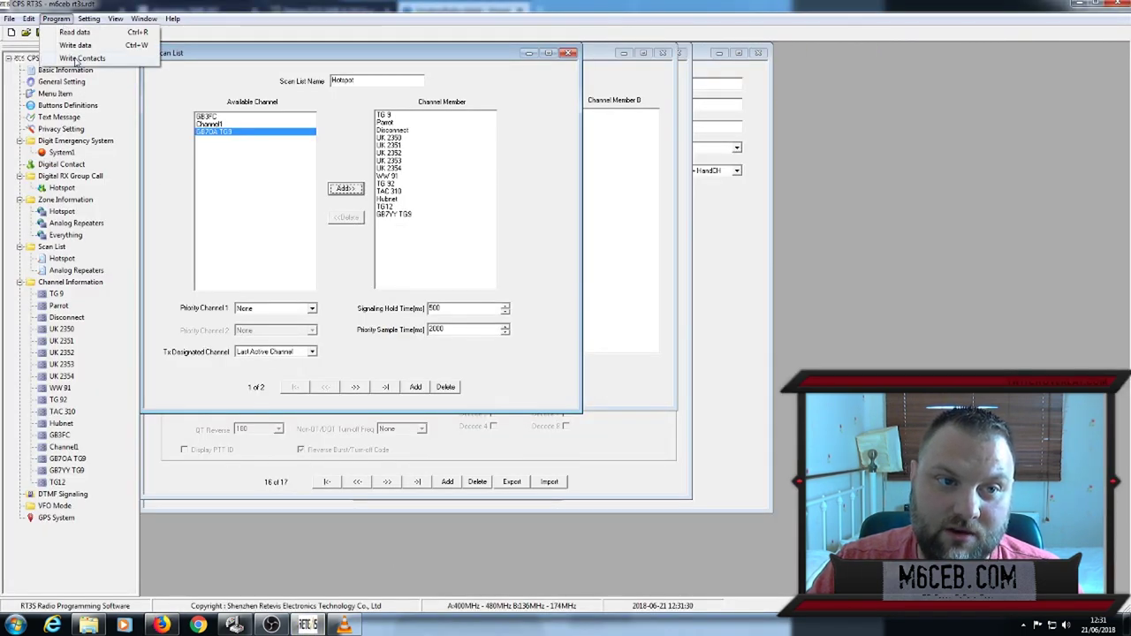
pyautogui.click(76, 59)
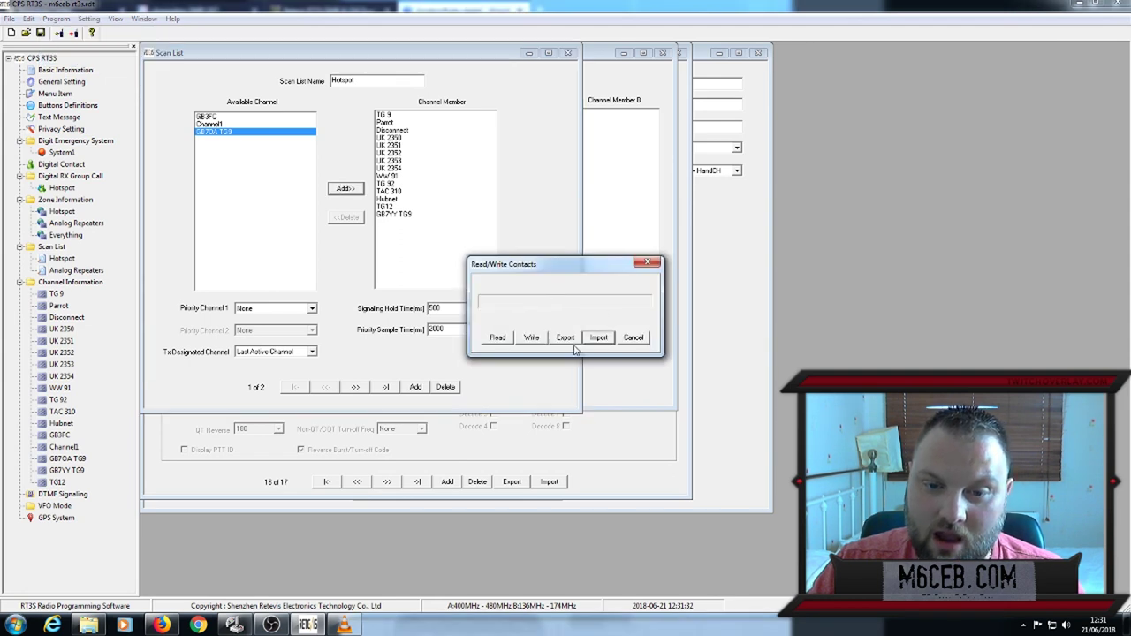
pyautogui.click(599, 339)
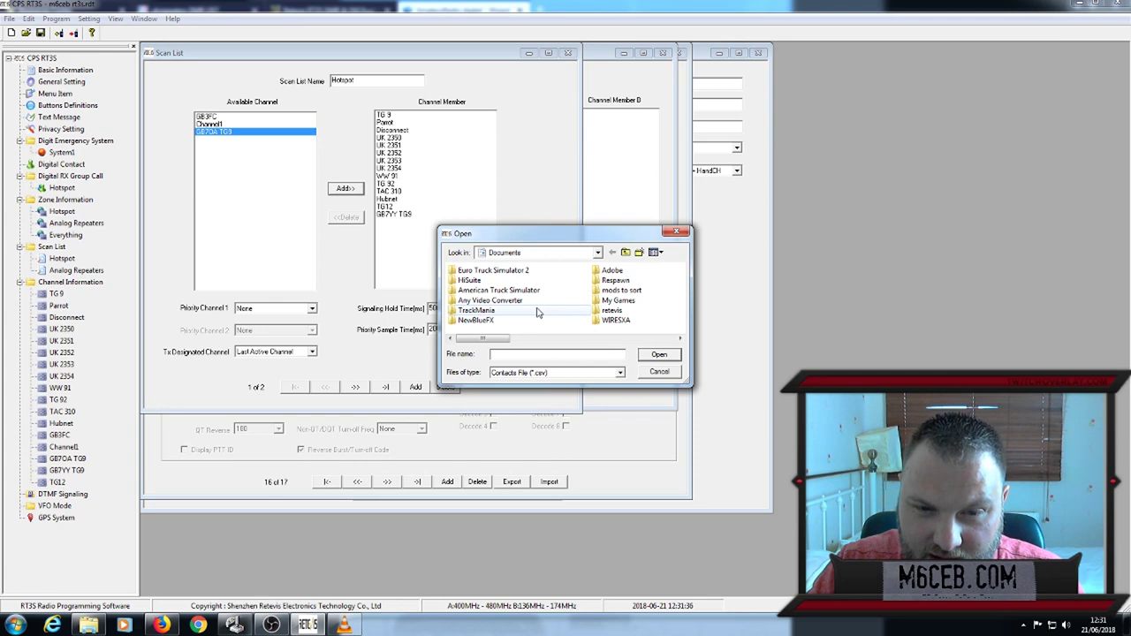
pyautogui.click(659, 372)
# Switch to Firefox, show custom_contacts_md380.csv in its download folder, and move the file into Documents
pyautogui.click(160, 626)
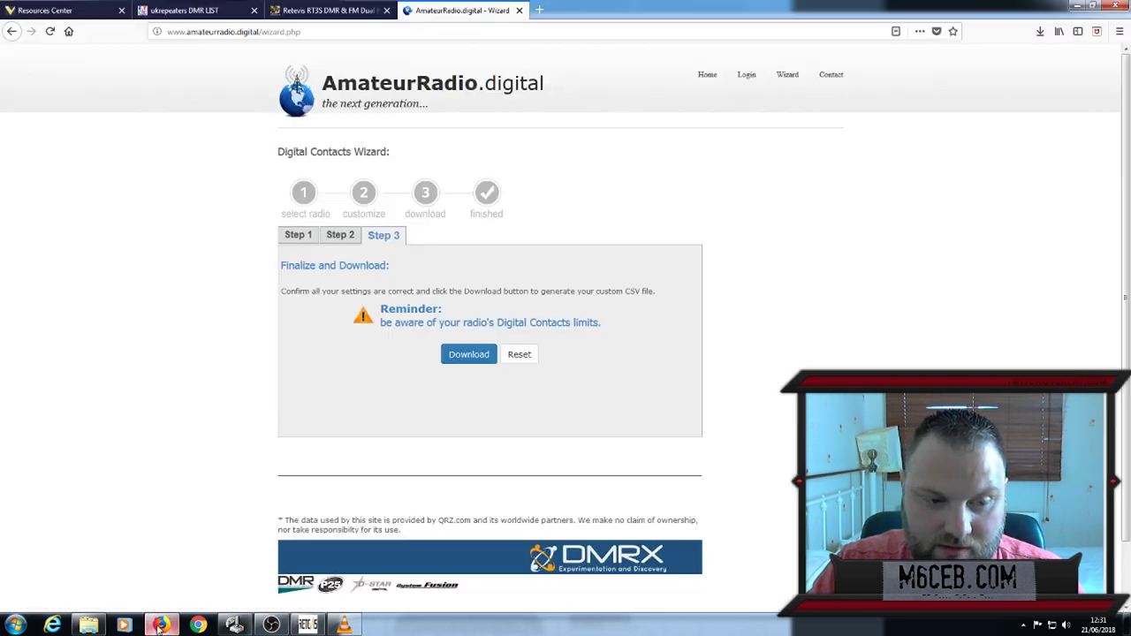
pyautogui.click(1040, 33)
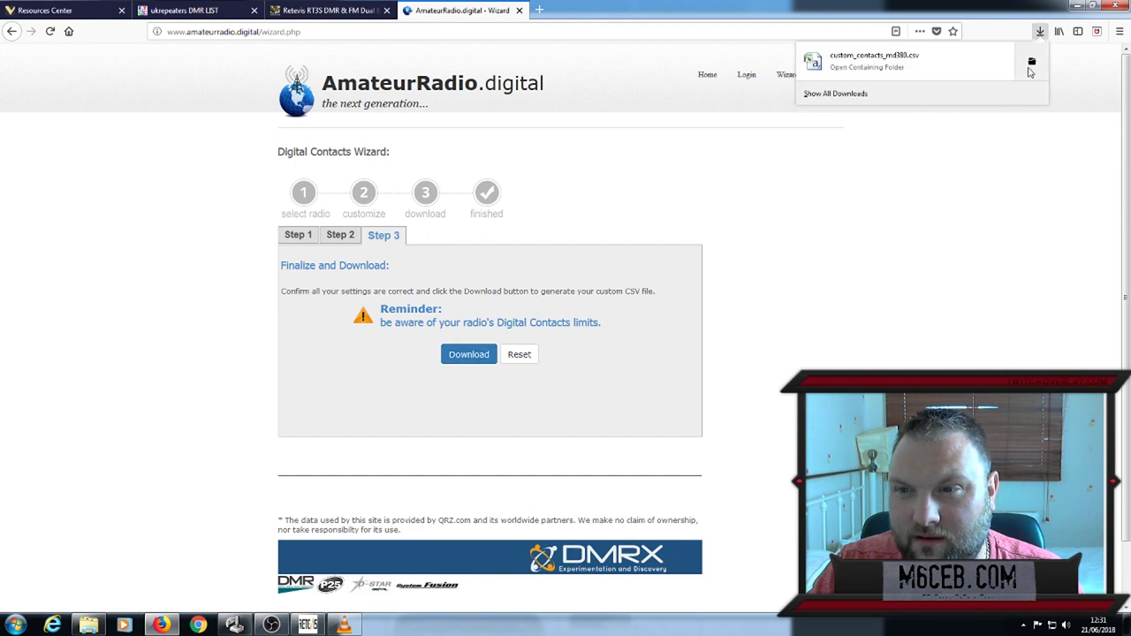
pyautogui.click(1030, 67)
pyautogui.moveTo(563, 343); pyautogui.dragTo(432, 262)
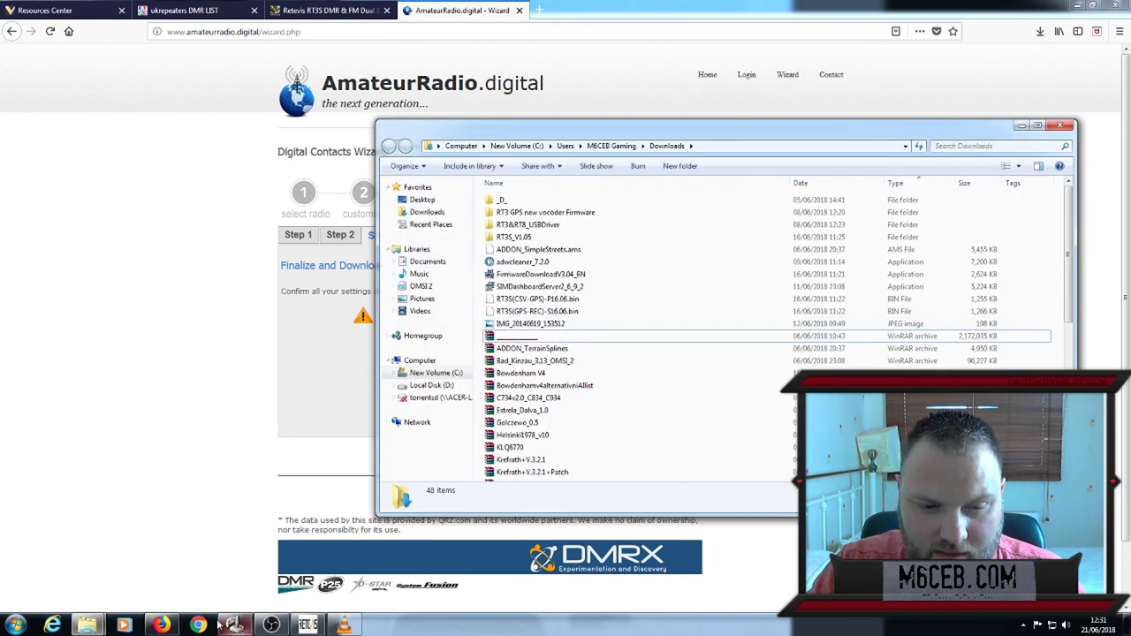
# Switch back to the RT3S programming software and import custom_contacts_md380 from Documents into the contacts
pyautogui.click(307, 625)
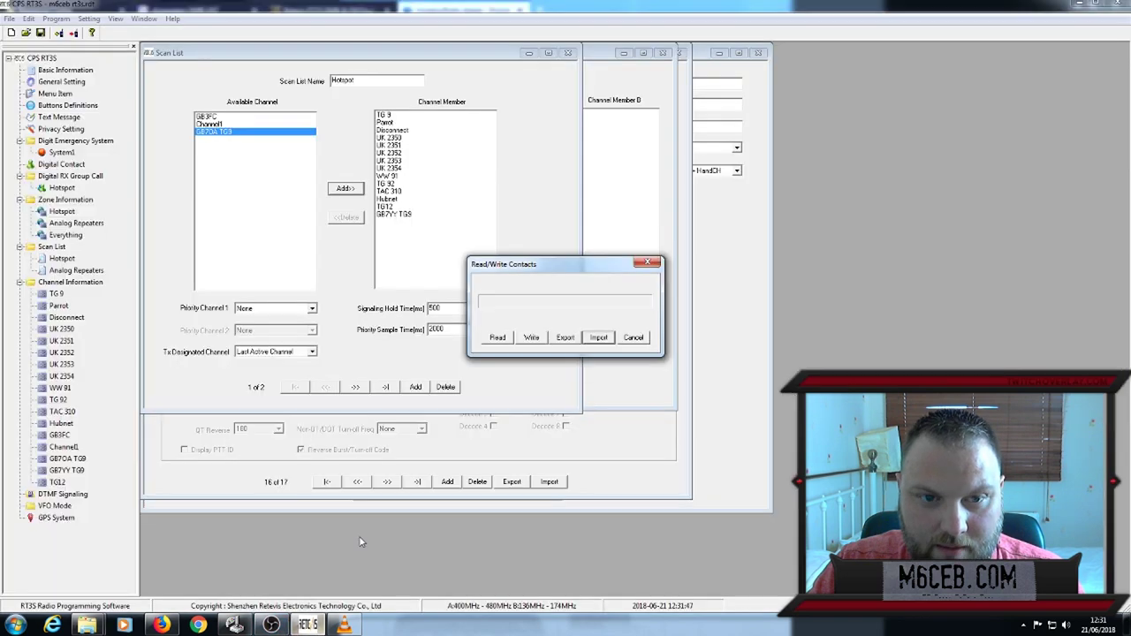
pyautogui.click(600, 341)
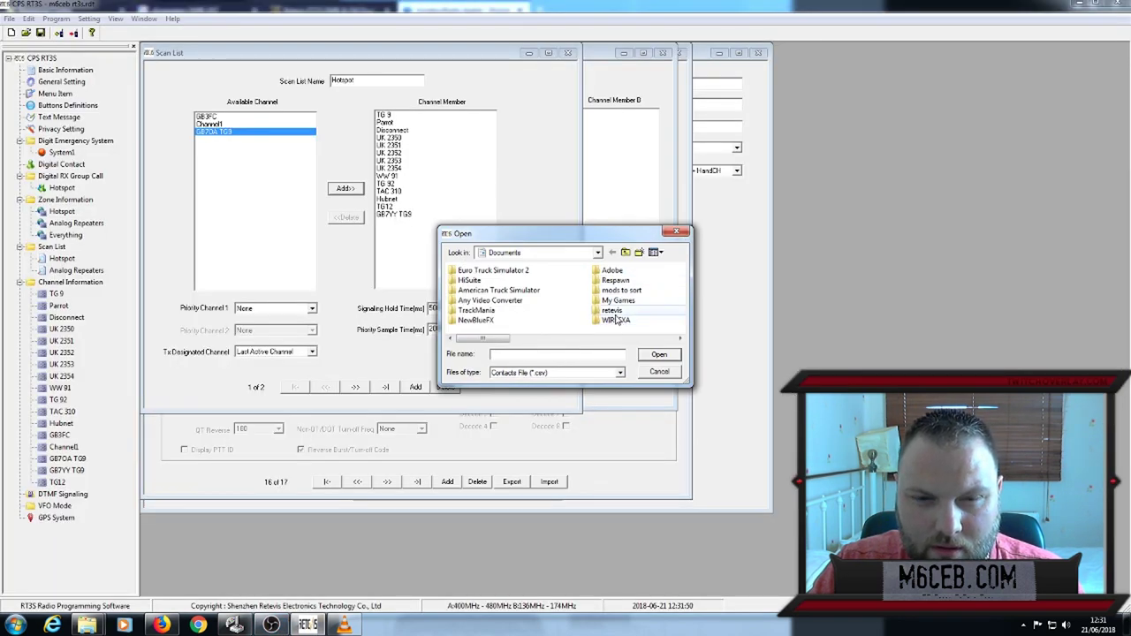
pyautogui.click(597, 253)
pyautogui.click(597, 253)
pyautogui.scroll(-5, 607, 307)
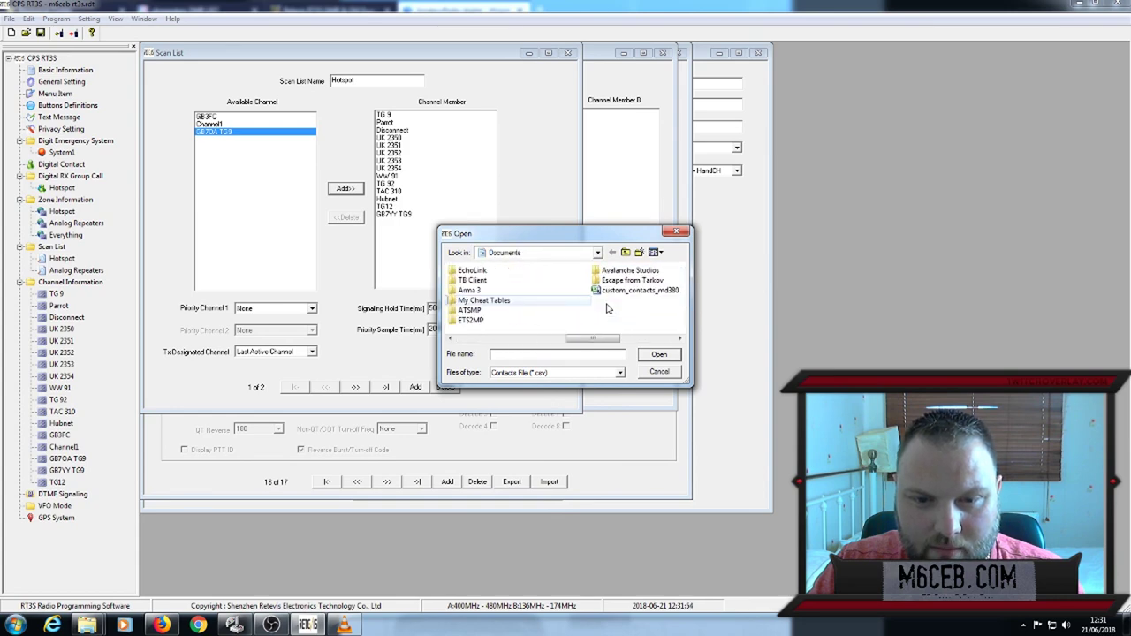
pyautogui.click(631, 292)
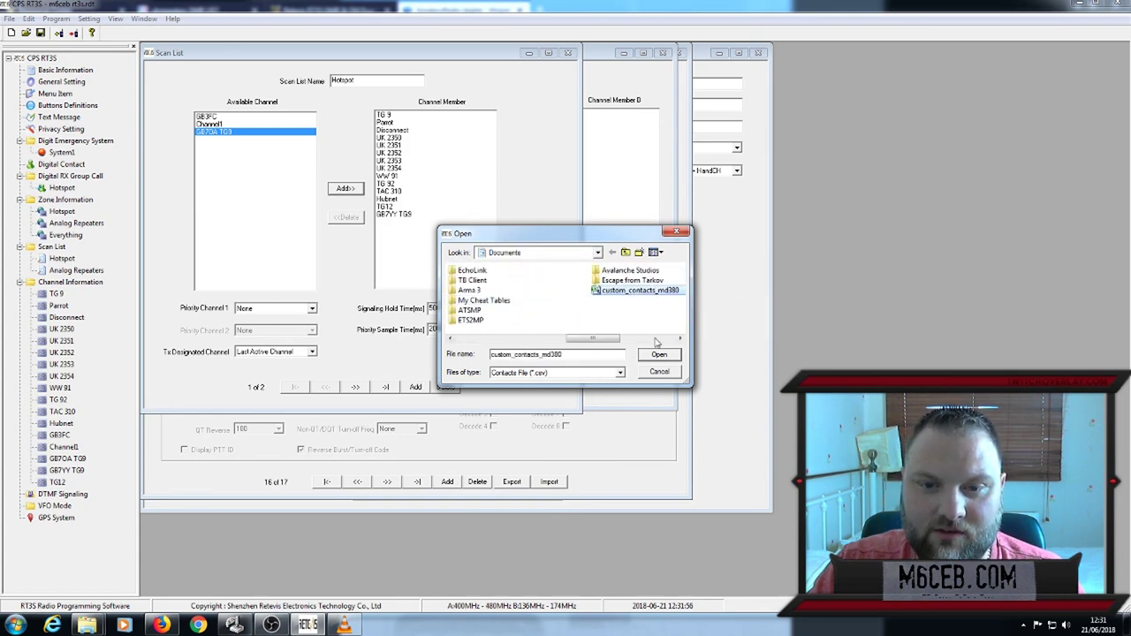
pyautogui.click(659, 354)
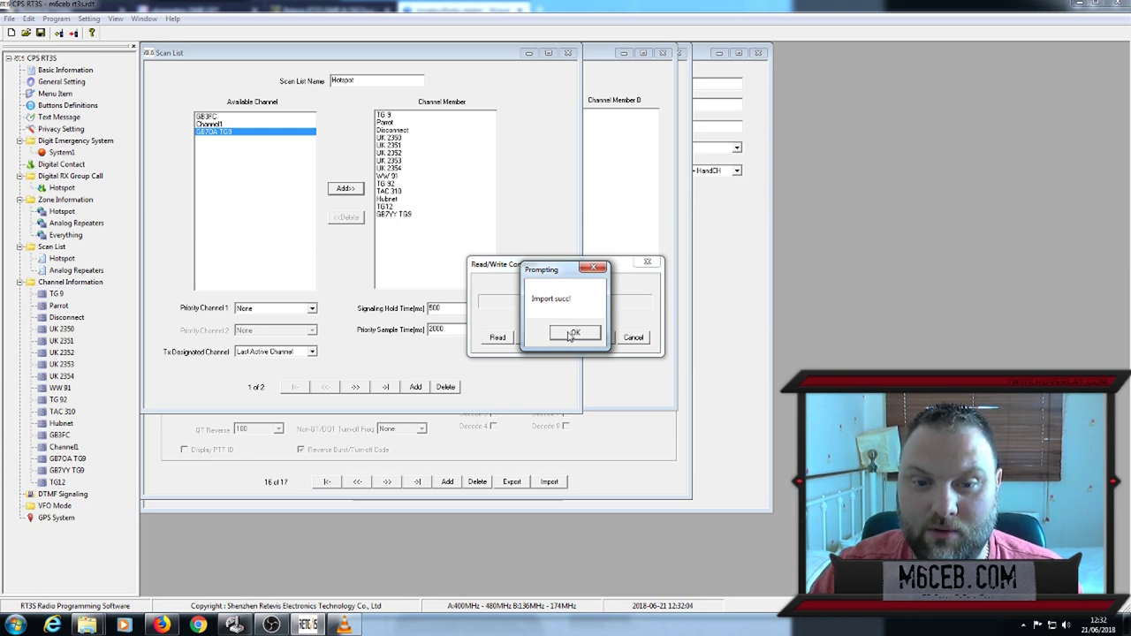
pyautogui.click(571, 335)
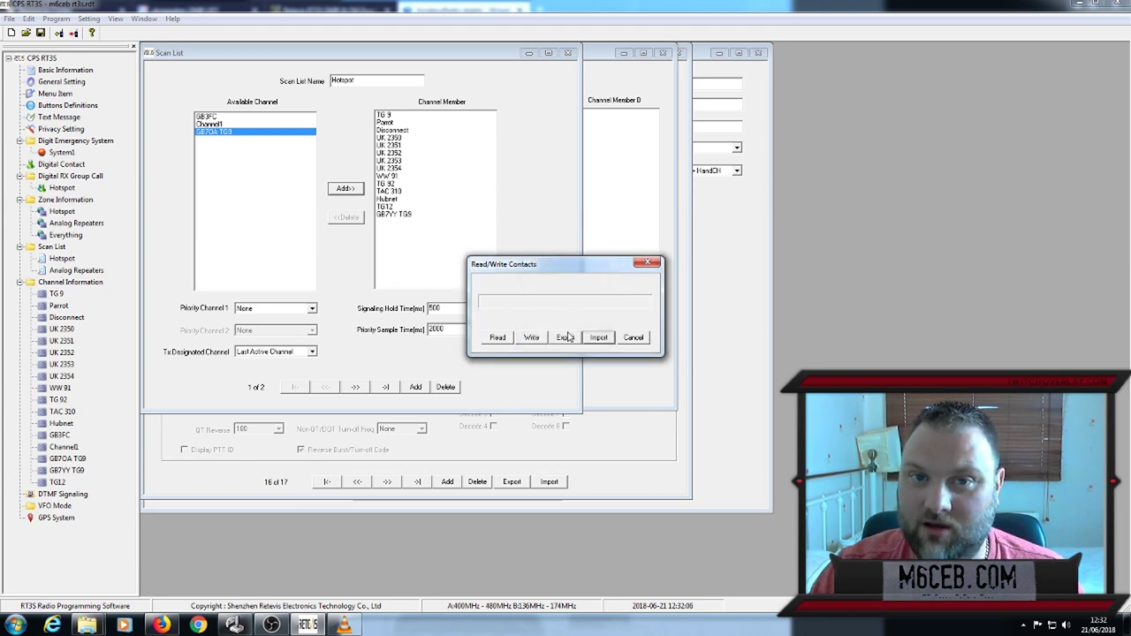